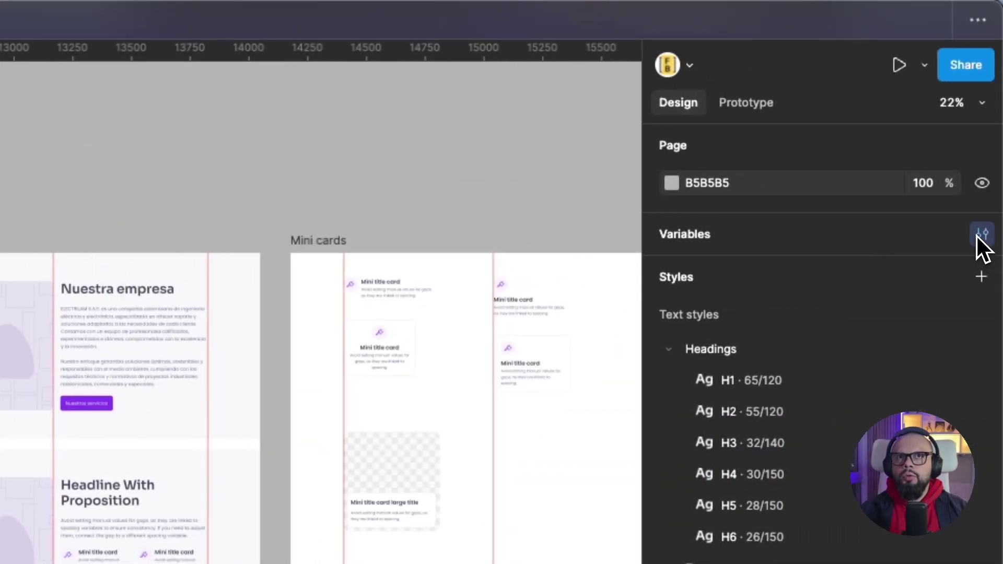
- Open the file's variables window and move it clear of the Hero frames
left_click(985, 235)
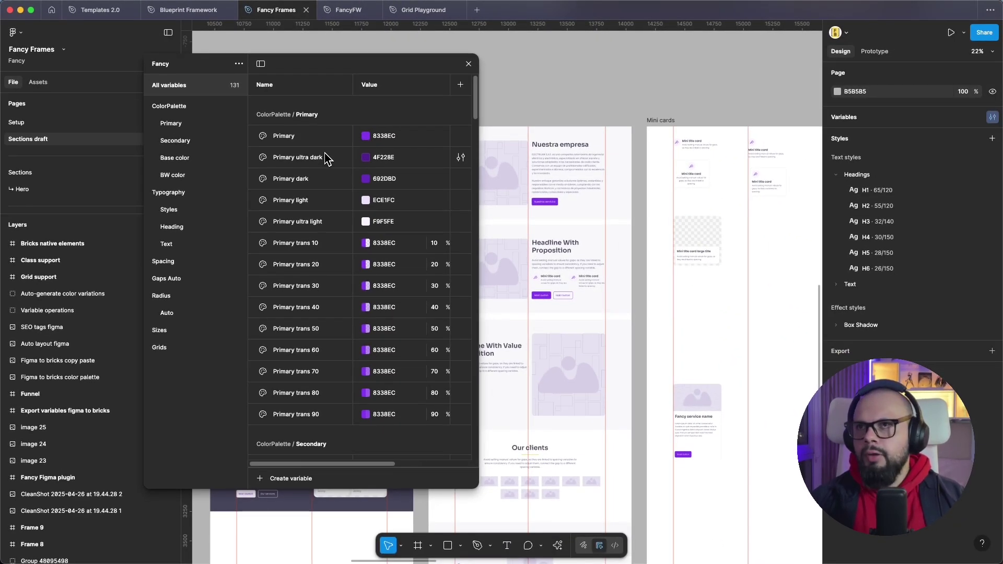
left_click_drag(381, 70, 711, 80)
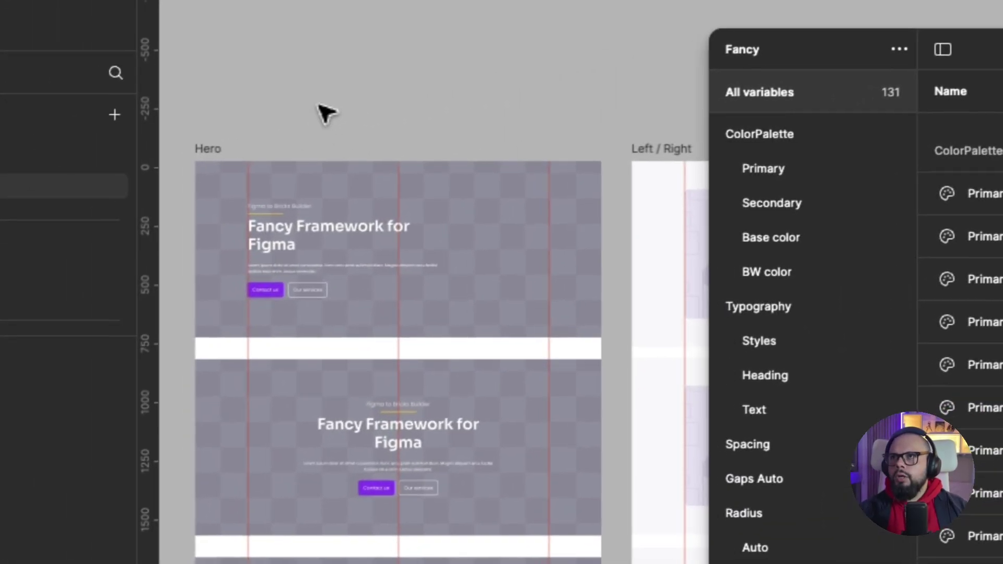
- Find the Fancy Figma to Bricks builder plugin by searching for "fancy figma", close the variables window, and run the plugin
right_click(325, 102)
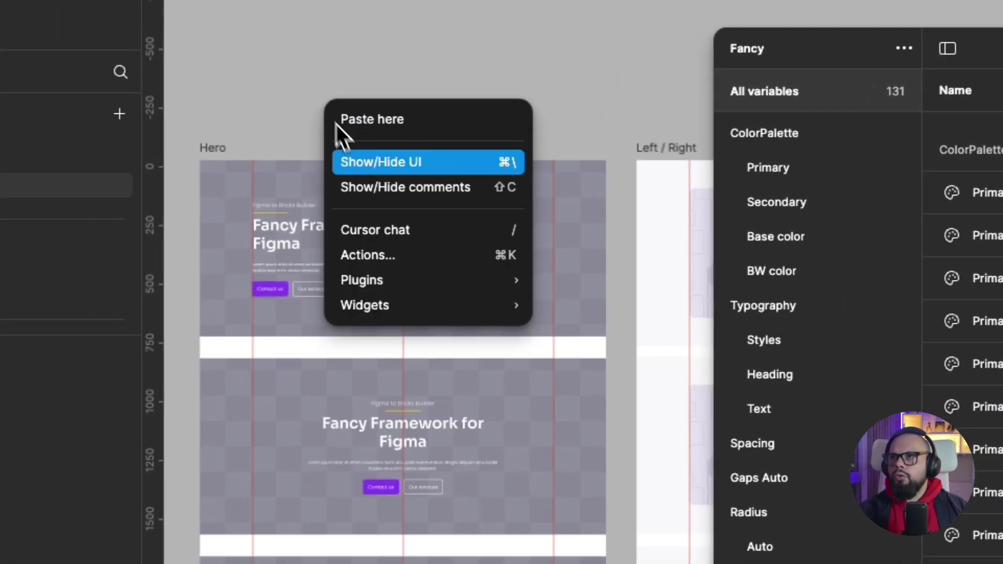
mouse_move(367, 269)
mouse_move(647, 444)
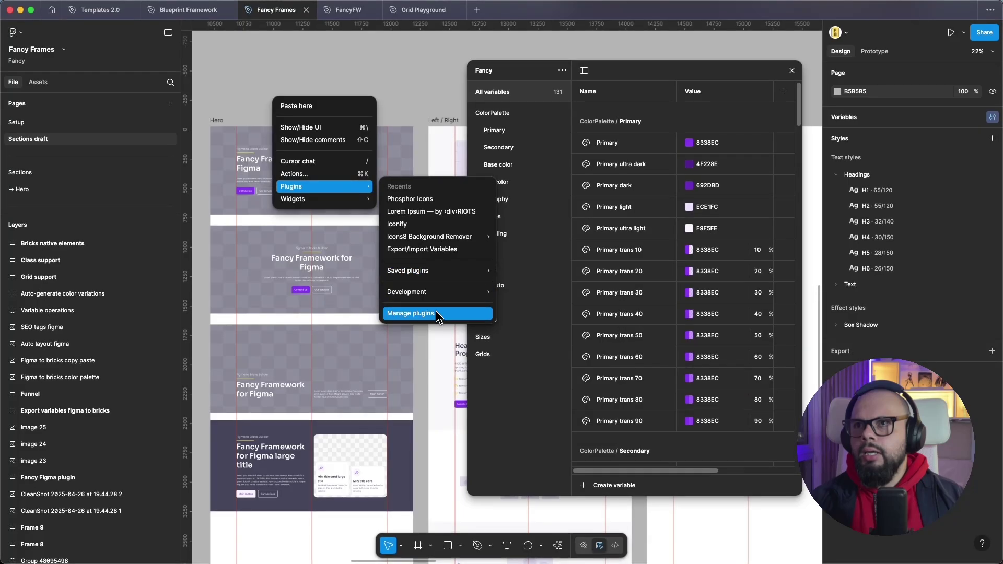
left_click(431, 335)
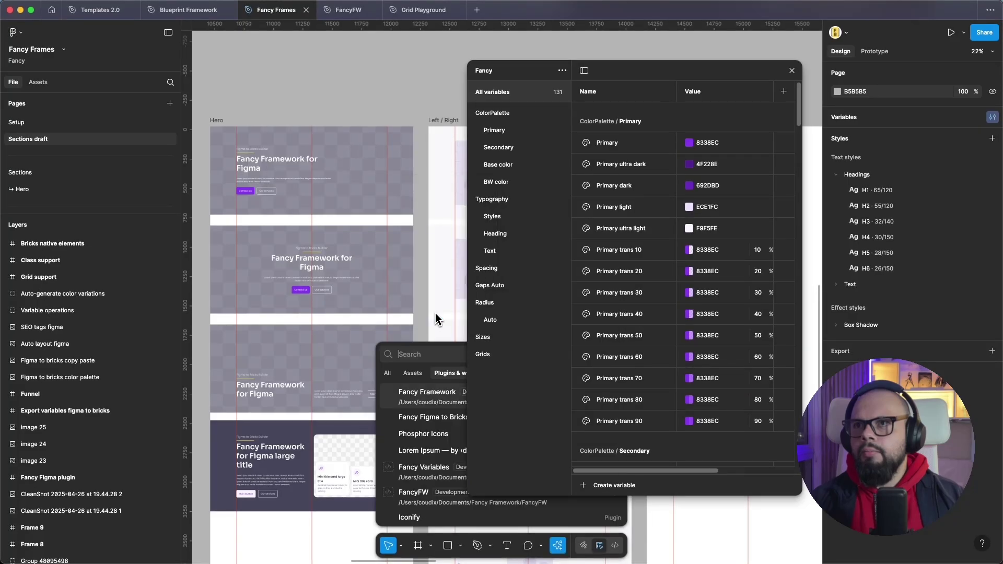
left_click(792, 71)
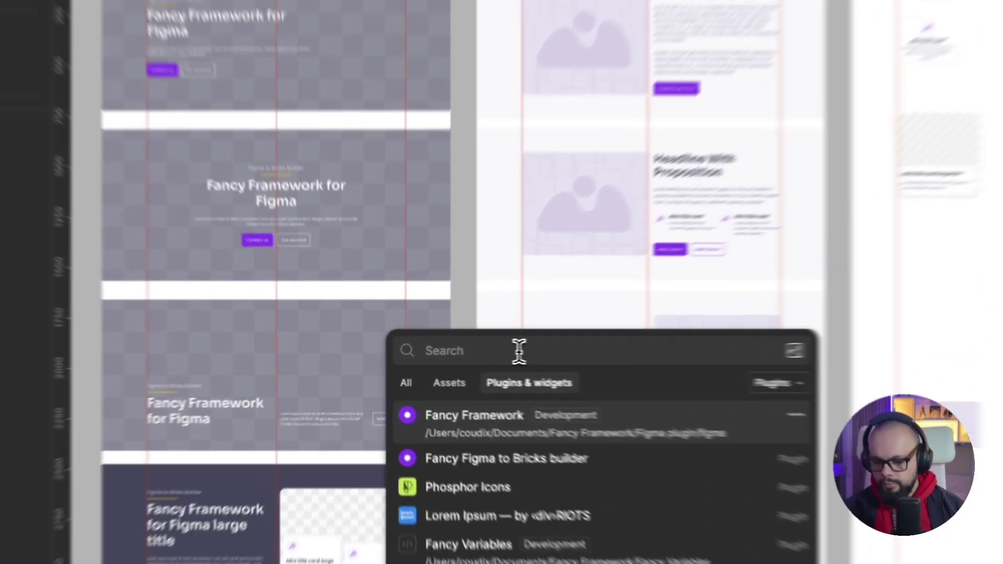
type("fancy f")
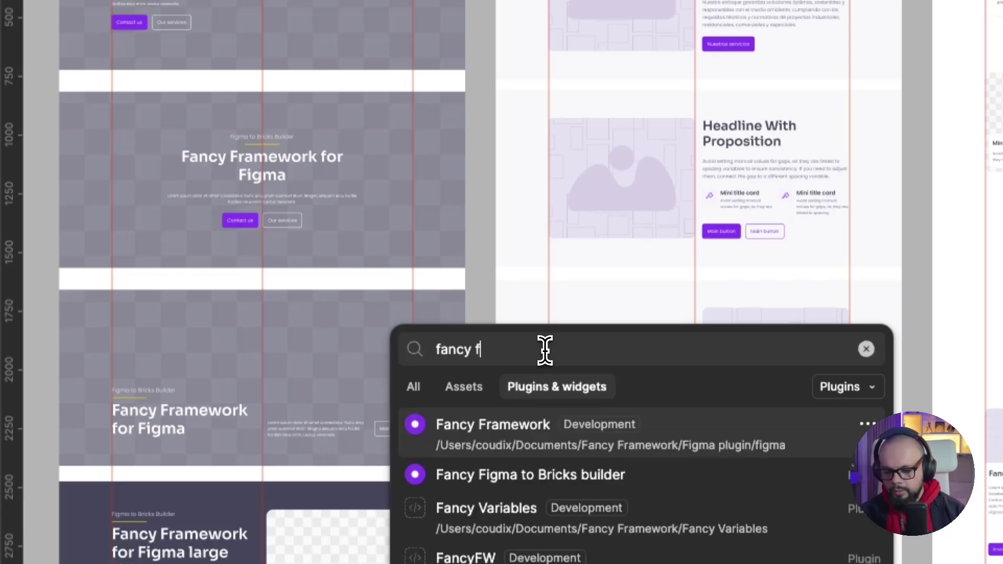
type("igma")
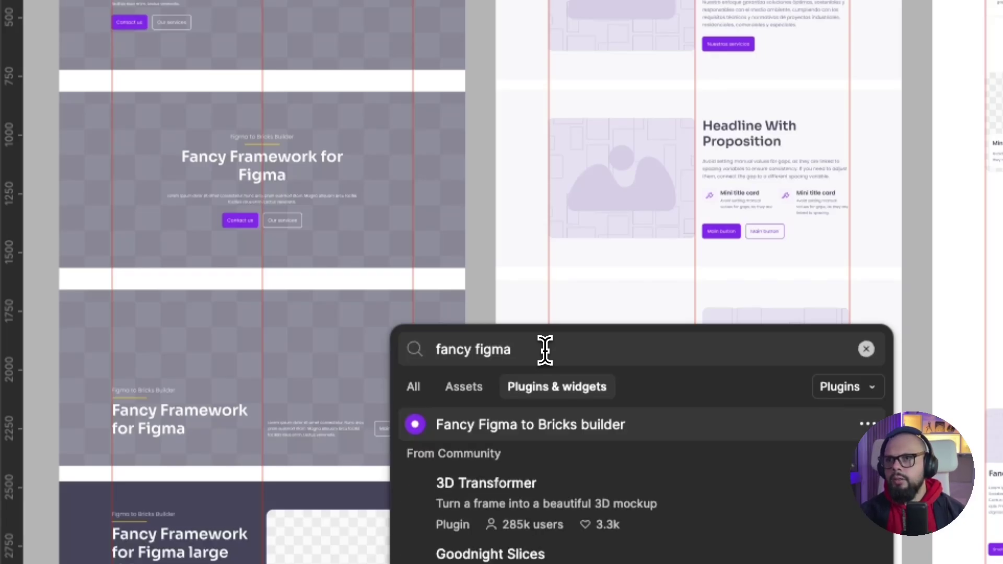
left_click(559, 425)
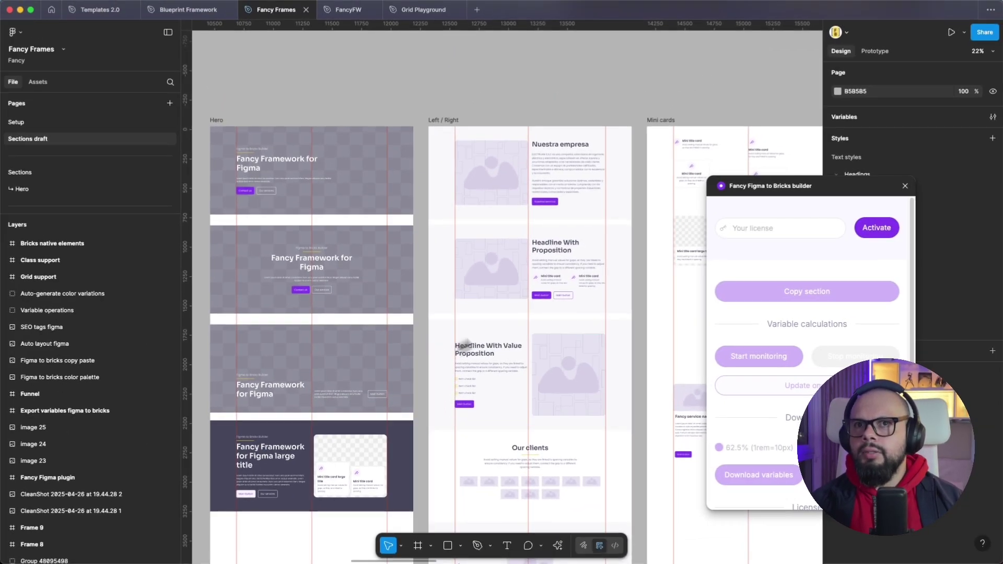
- Move the Fancy Figma to Bricks builder window beside the pages and layers list, leaving space for the variables window
left_click_drag(834, 189, 353, 137)
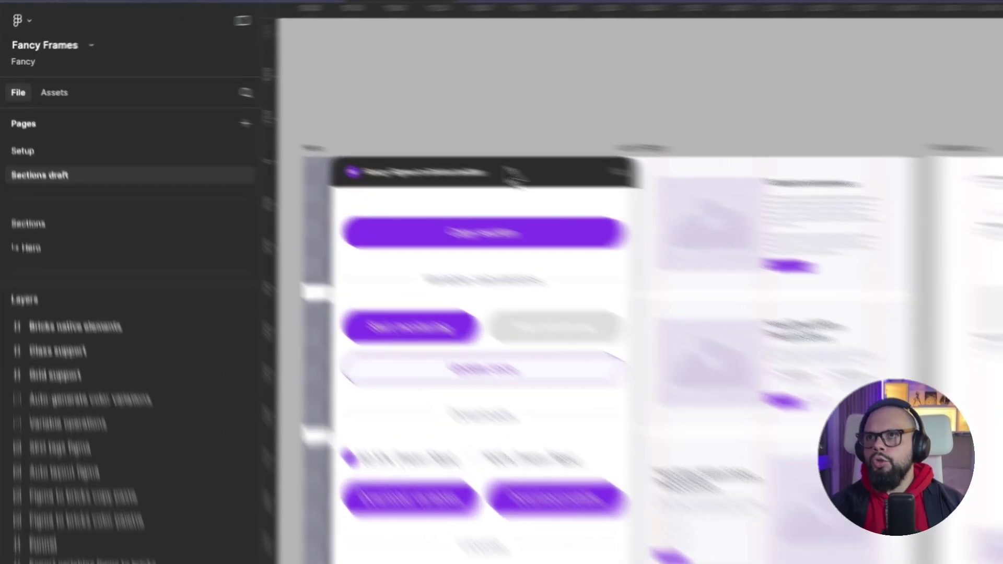
left_click_drag(511, 176, 412, 136)
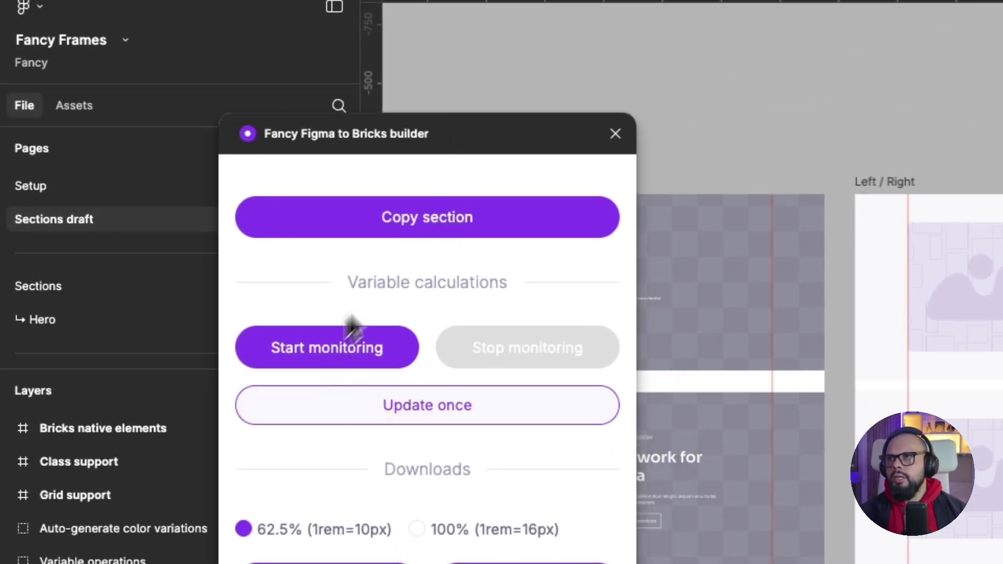
left_click_drag(360, 288, 521, 307)
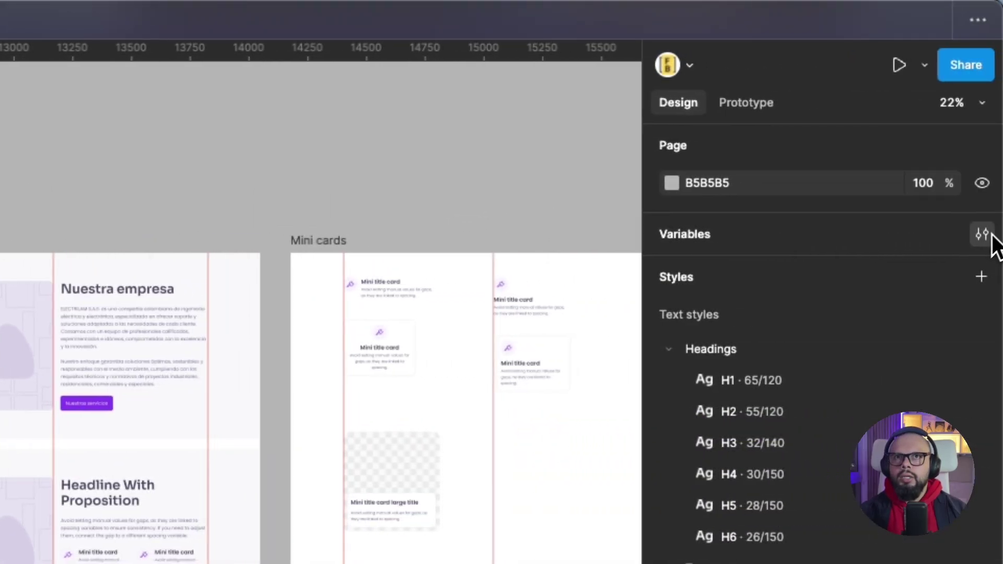
- Open the file's variables and show the Radius group, including its Auto subgroup
left_click(981, 234)
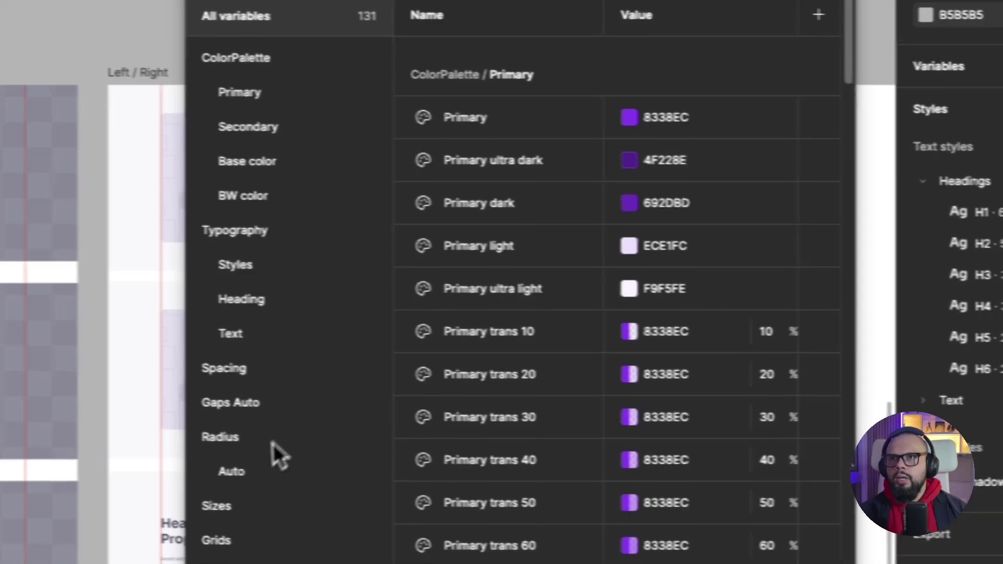
left_click(230, 474)
left_click(243, 439)
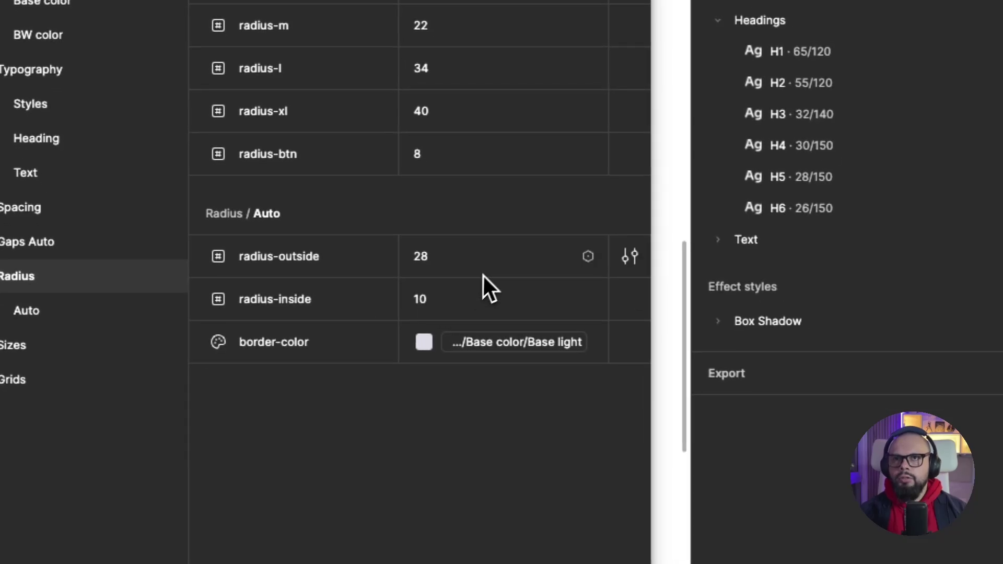
- Open the details of the radius-outside variable and examine the calculation formula in its description
left_click(629, 257)
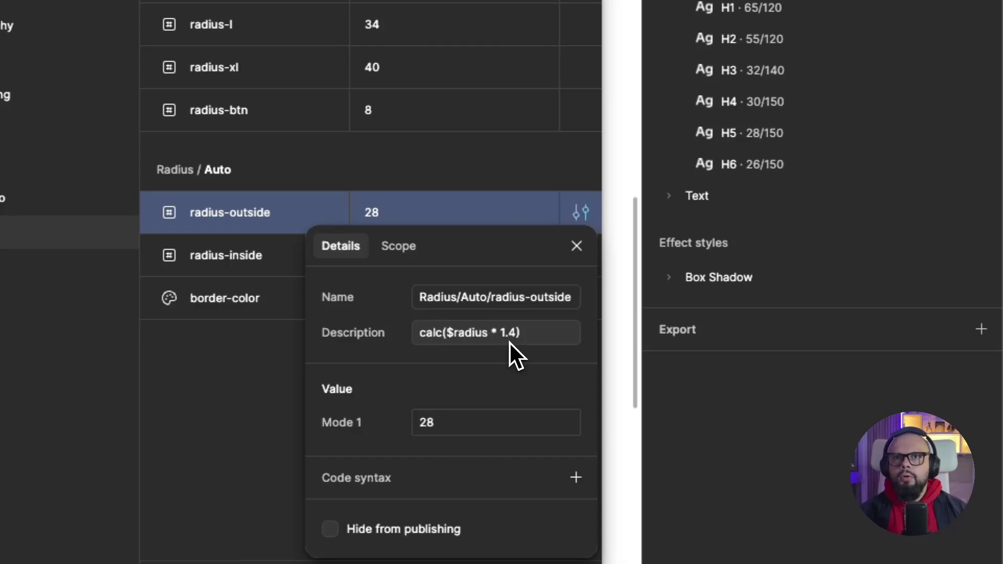
key("Escape")
left_click(688, 209)
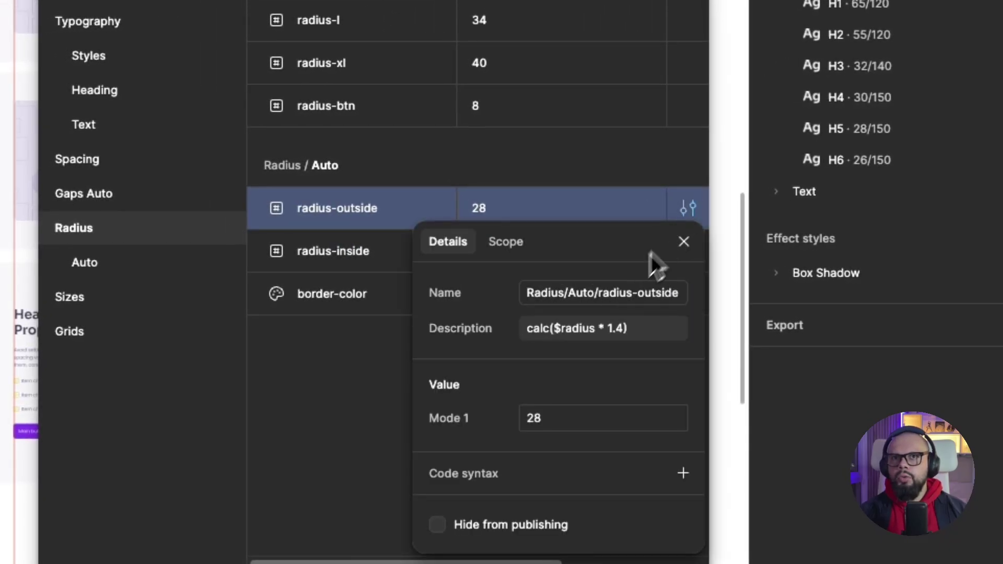
double_click(561, 330)
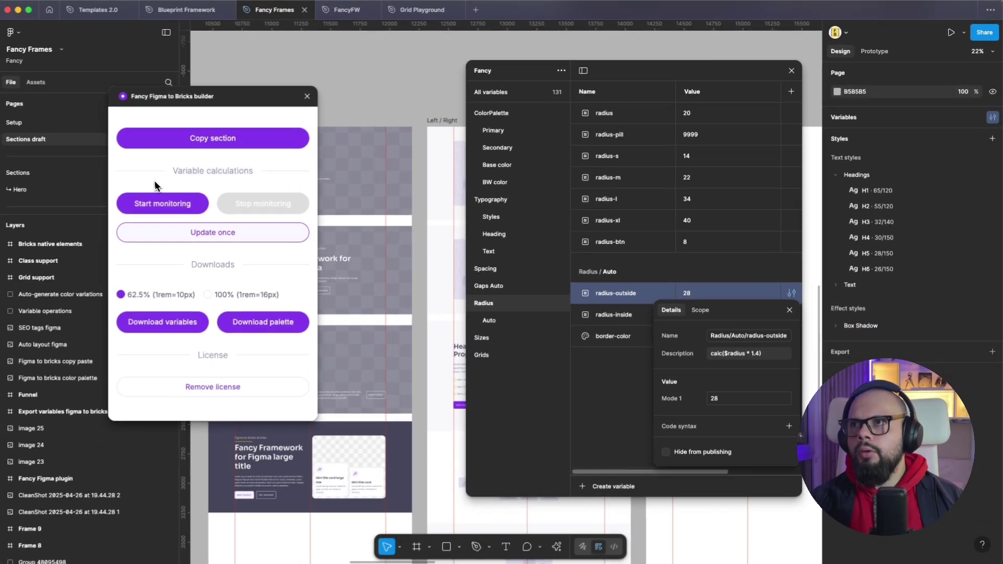
- Start the plugin's variable monitoring and set the radius variable to 30
left_click(166, 203)
double_click(702, 115)
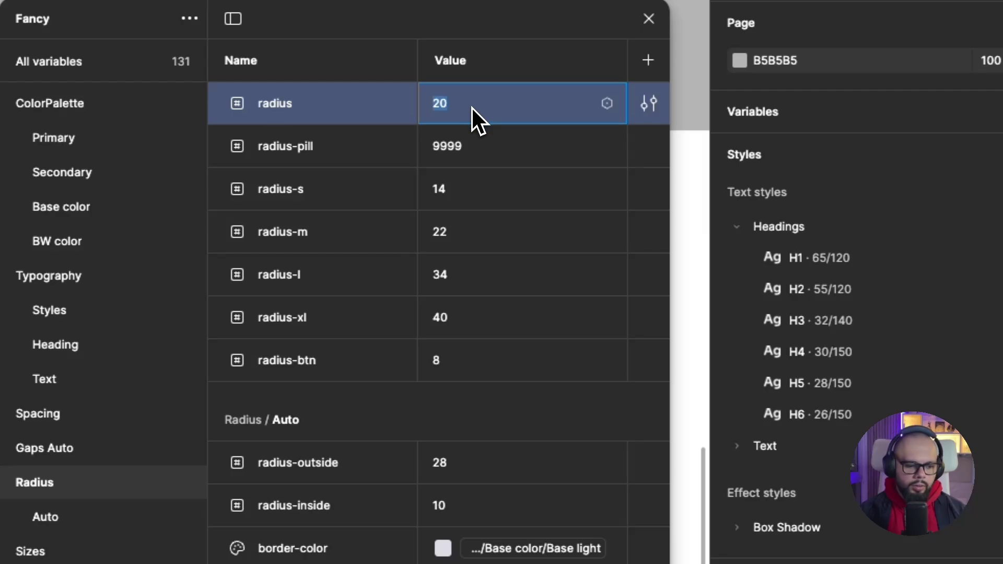
type("30")
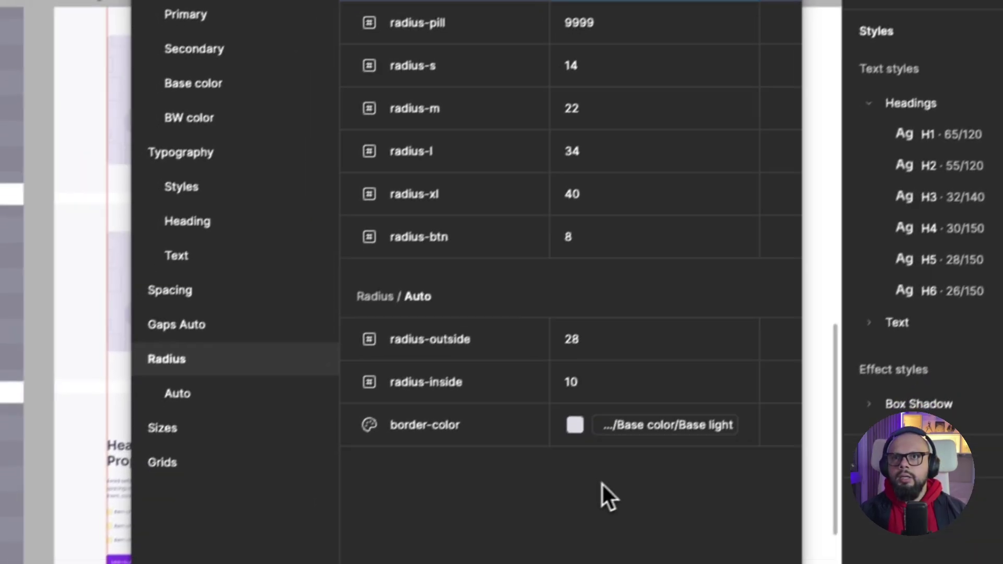
key("Return")
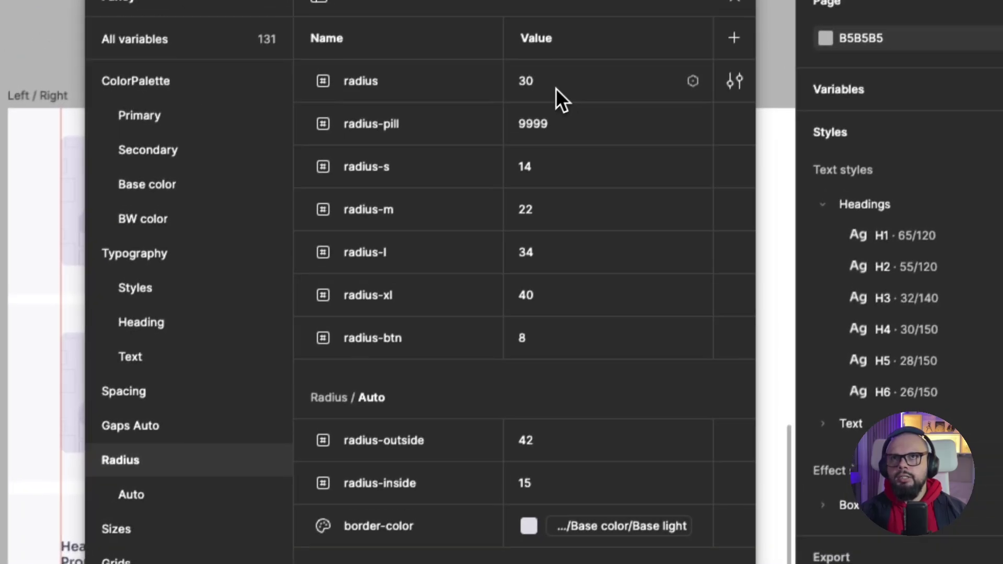
- Set the radius variable to 10, and then to 20, while monitoring is running
left_click(555, 90)
type("10")
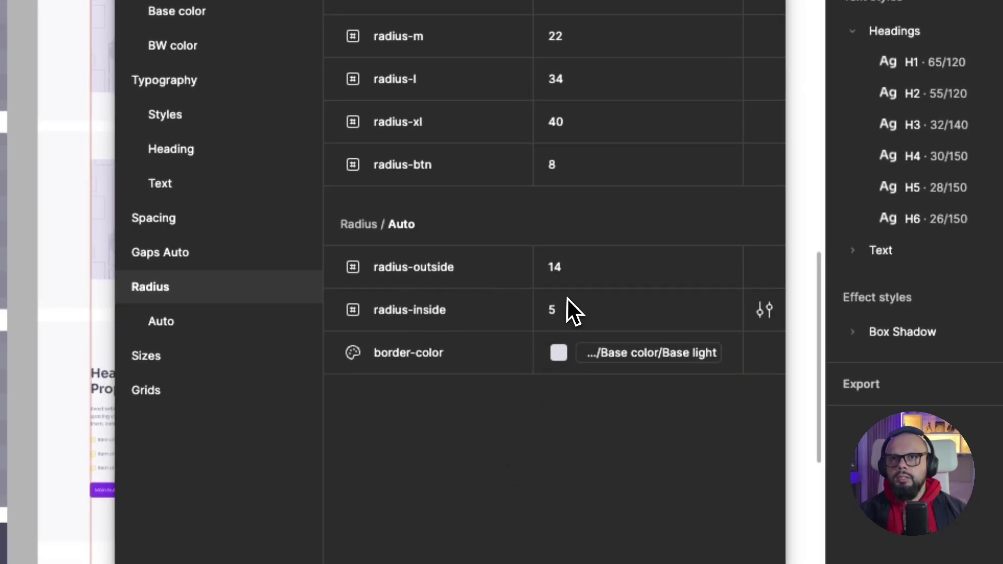
left_click(576, 101)
type("20")
key("Return")
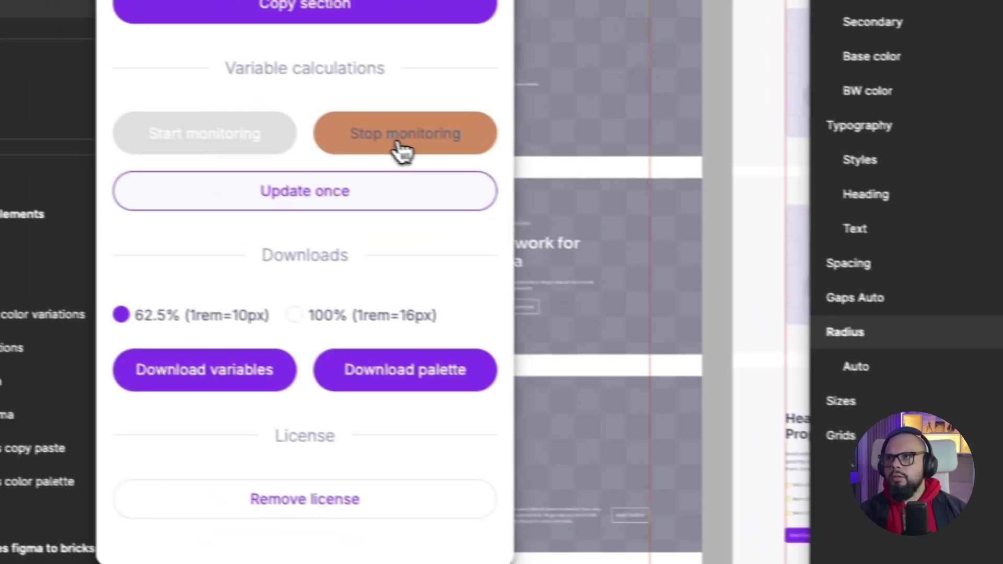
- Stop the variable monitoring, set the radius variable to 30, and run a single update of the calculations
left_click(402, 149)
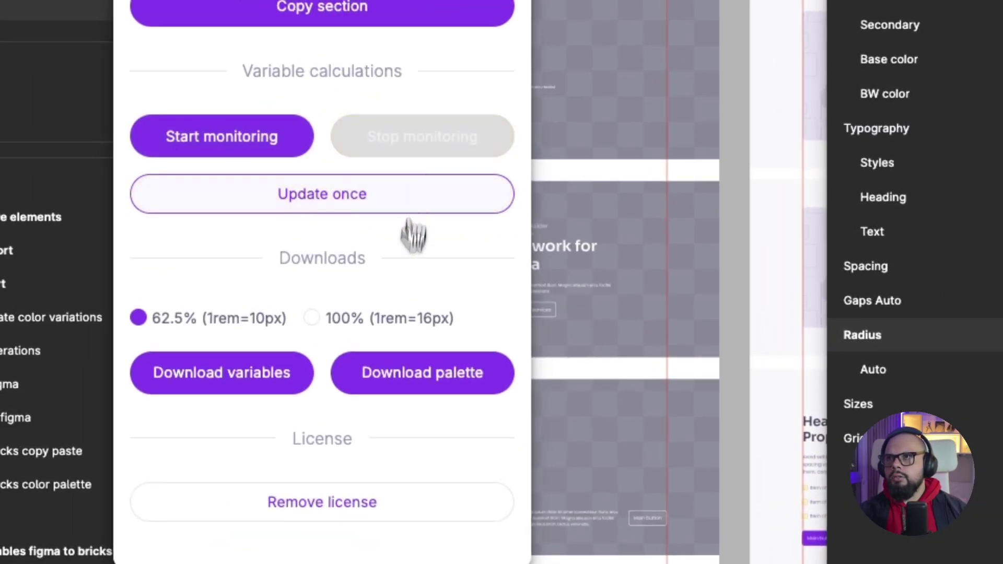
type("30")
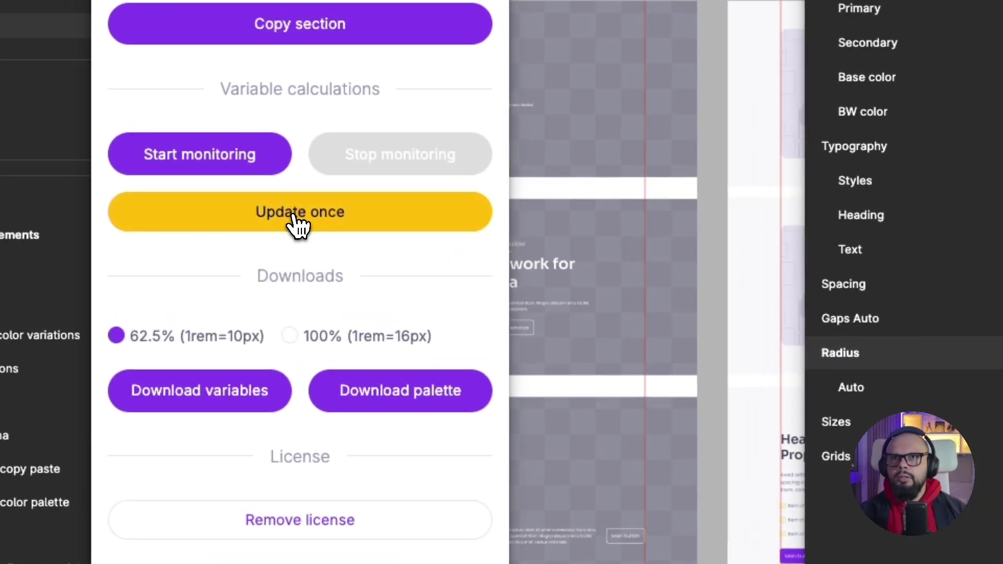
left_click(298, 224)
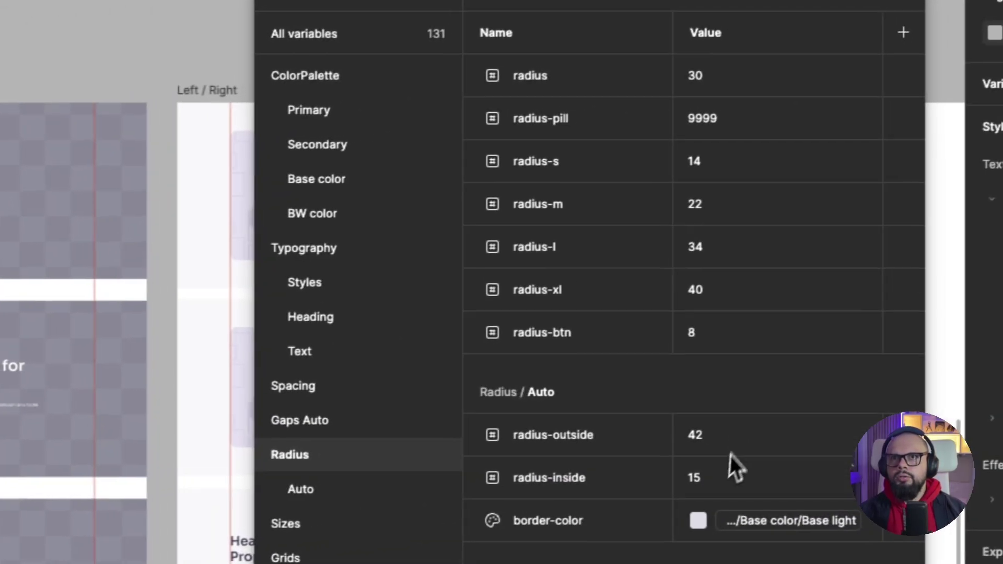
- Set the radius variable to 20 and recalculate the dependent variables once
left_click(510, 227)
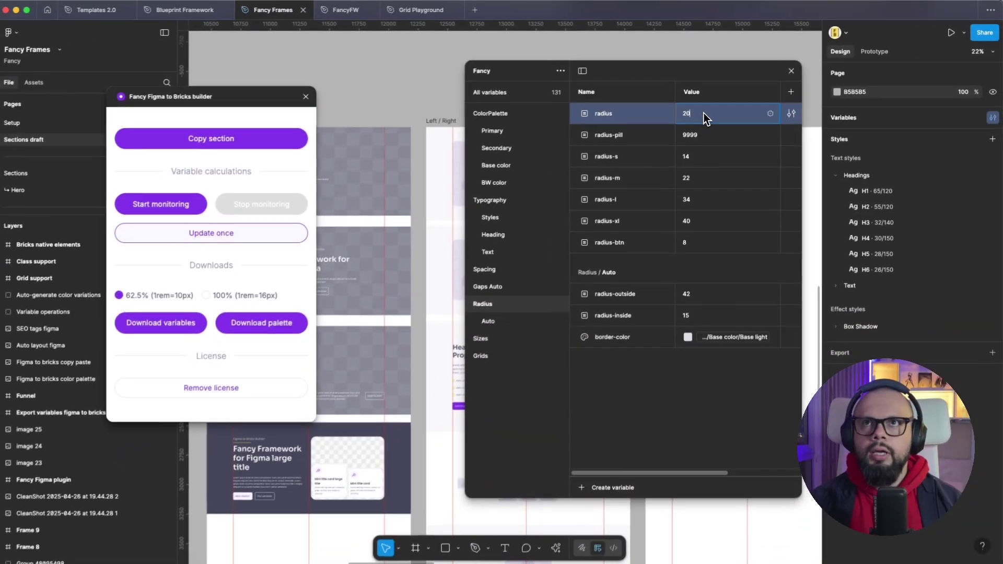
left_click(246, 230)
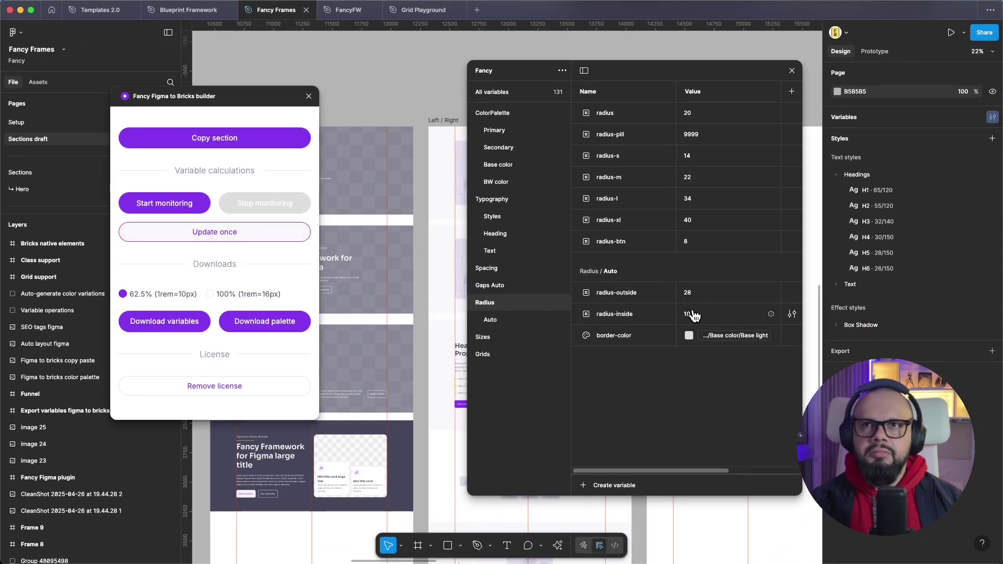
- Review the formula in the radius-outside variable's description and close its details
left_click(750, 301)
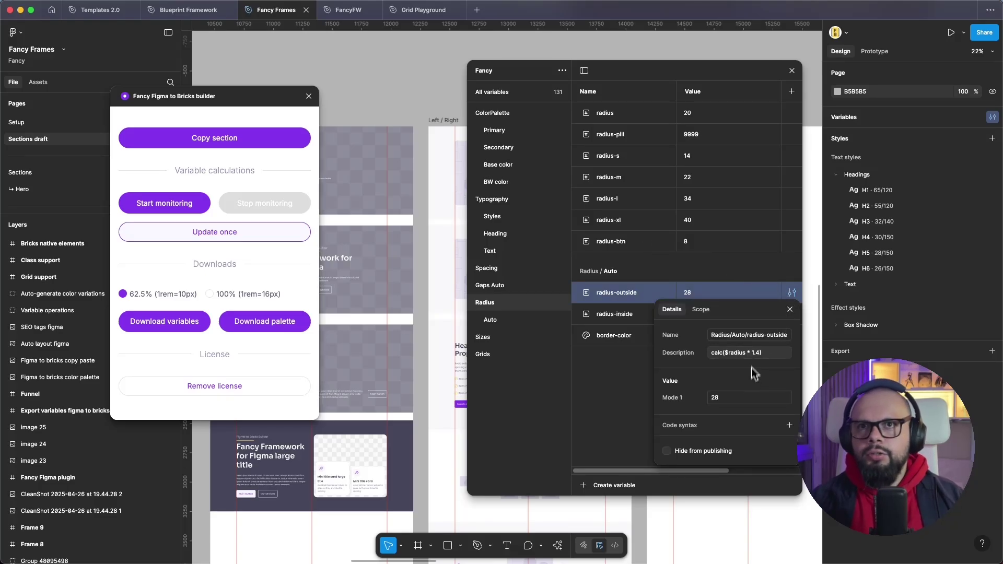
left_click(610, 380)
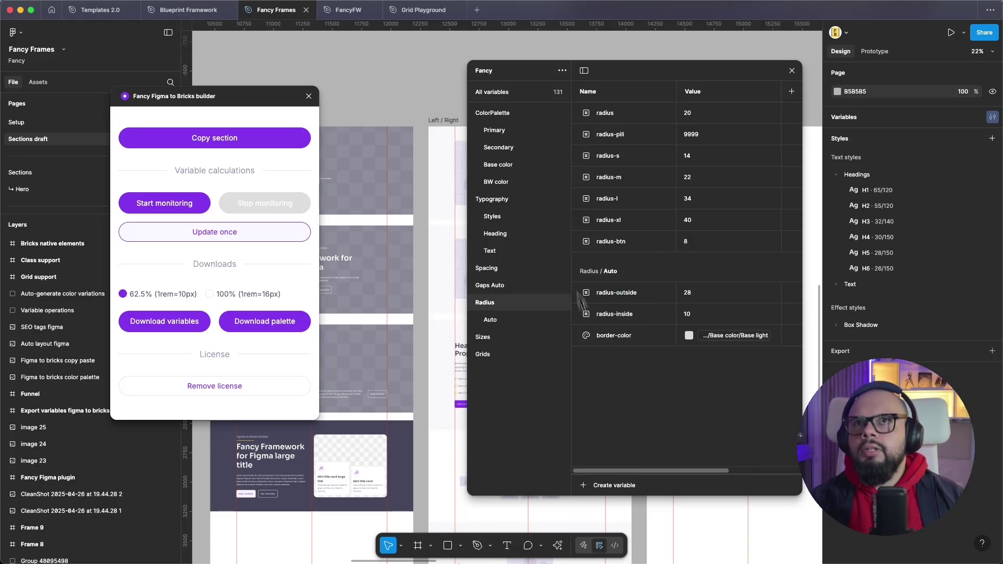
- Show the Primary color group and examine the darken function, base color and amount in the Primary ultra dark variable's description
left_click(508, 133)
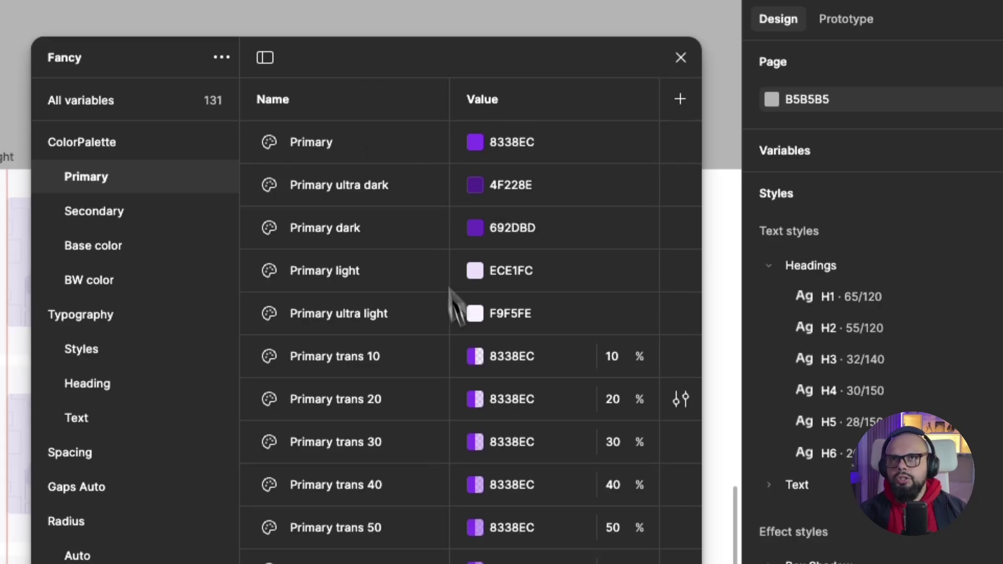
left_click(682, 186)
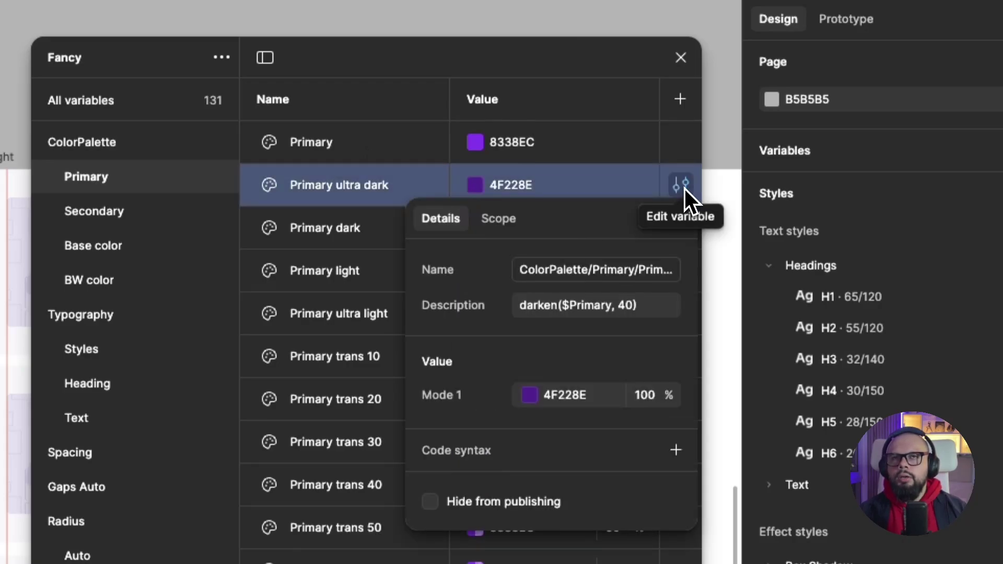
left_click(350, 194)
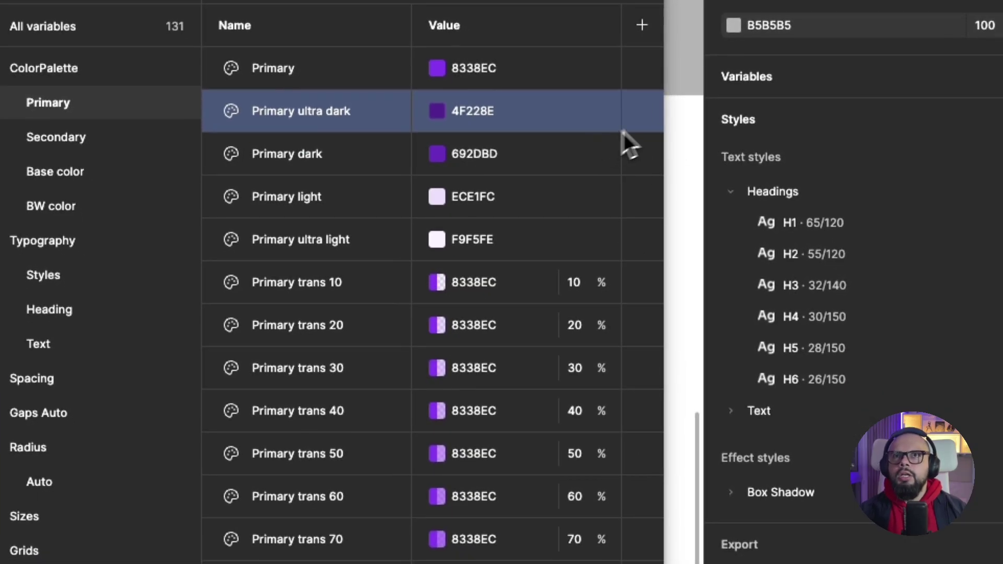
left_click(641, 115)
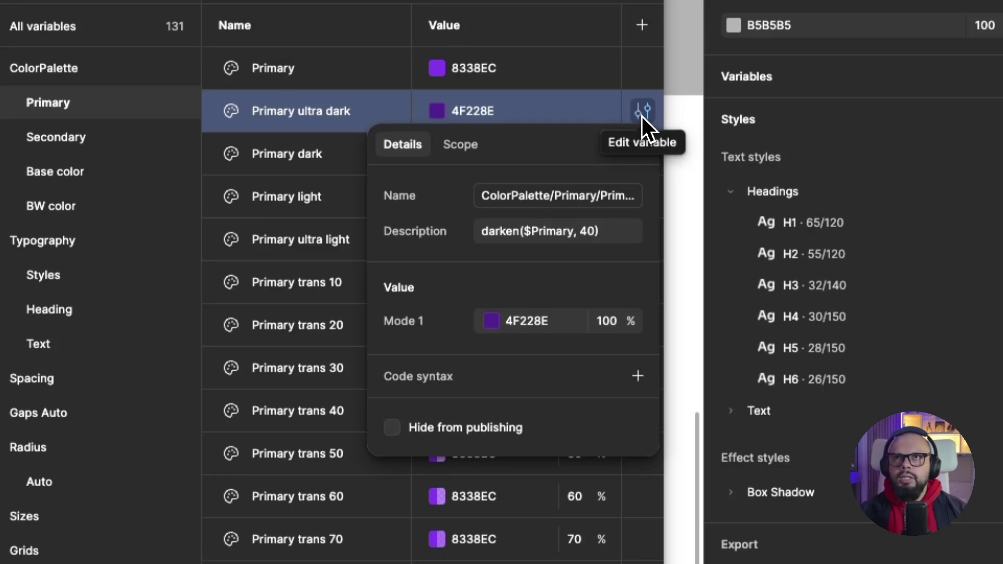
left_click(513, 234)
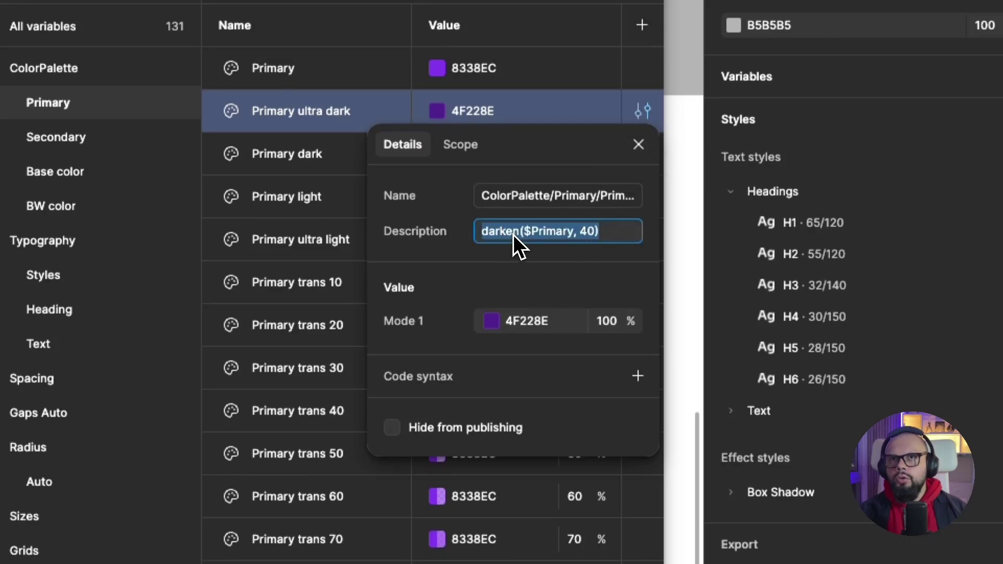
left_click(558, 234)
left_click_drag(553, 234, 527, 236)
left_click(588, 234)
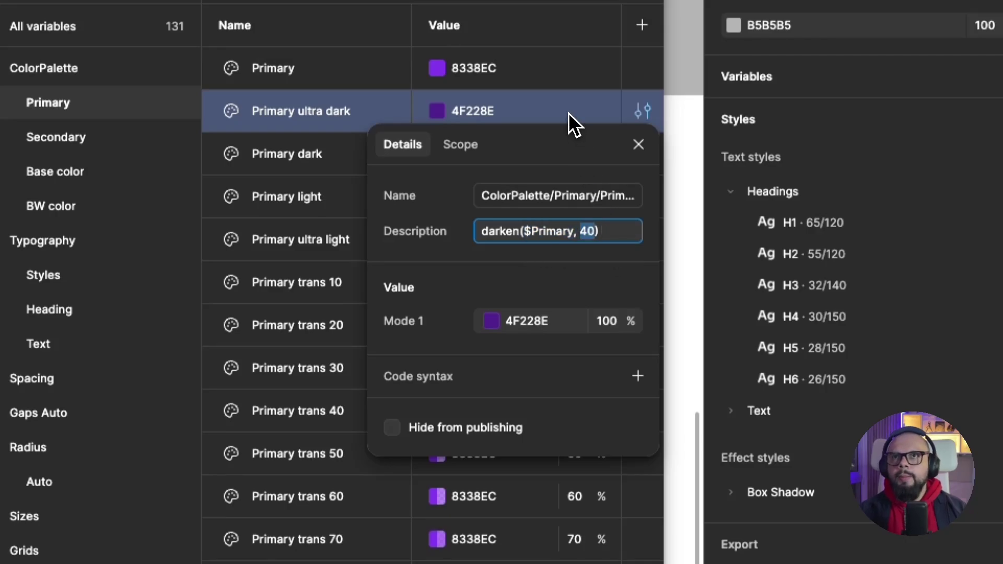
- Compare the darken formulas in the descriptions of the Primary dark and Primary ultra dark variables
left_click(591, 123)
left_click(643, 153)
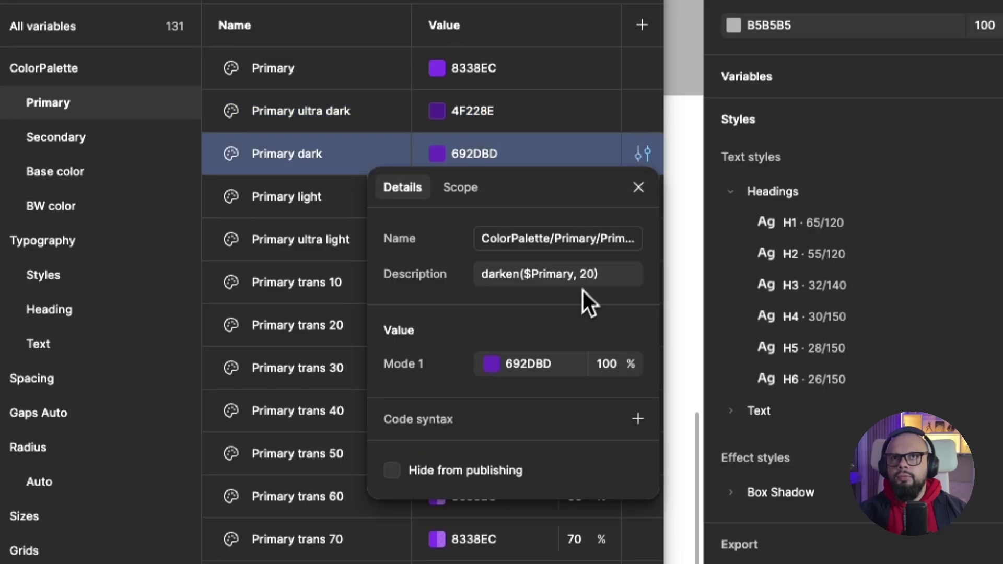
left_click(346, 165)
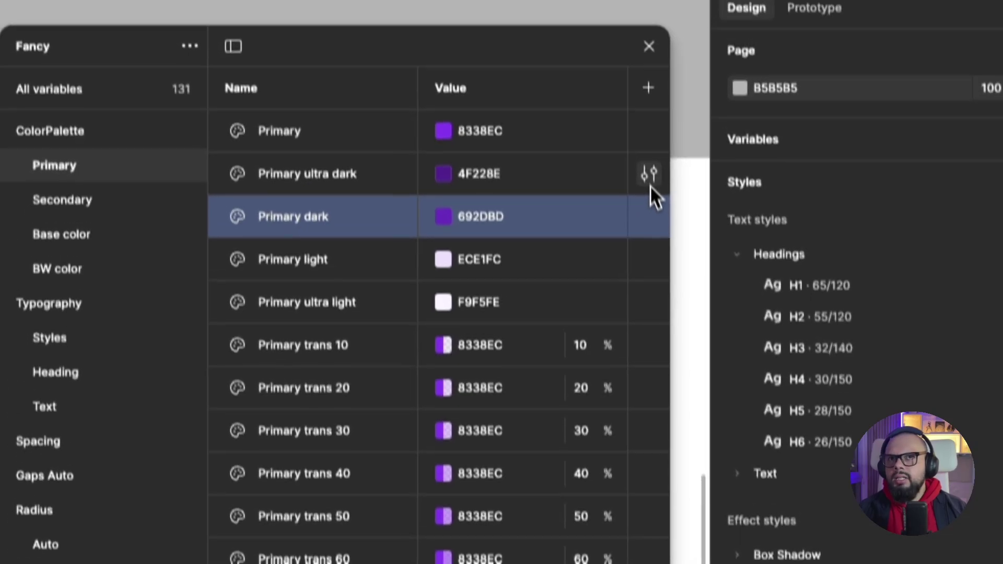
left_click(642, 111)
left_click(470, 191)
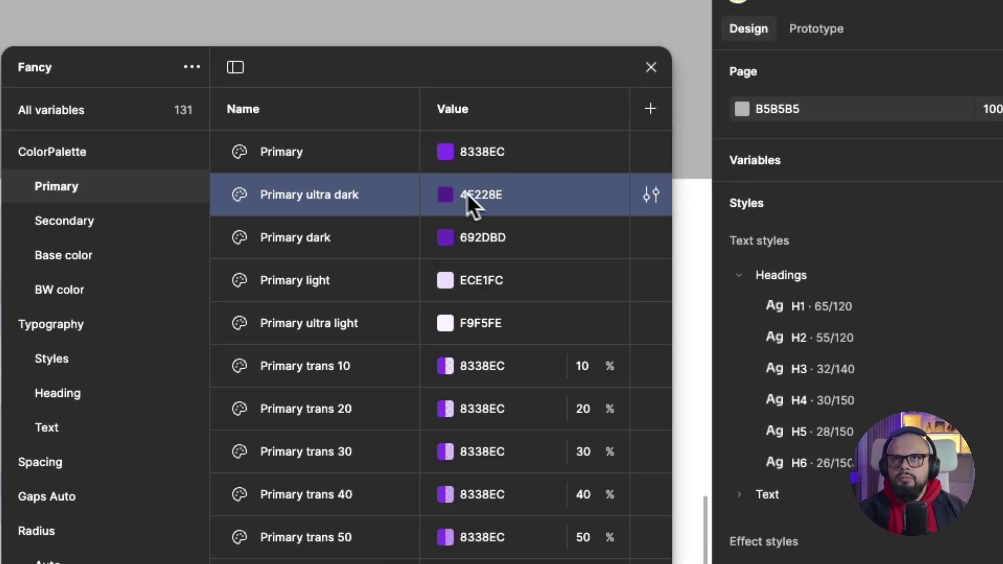
left_click(650, 195)
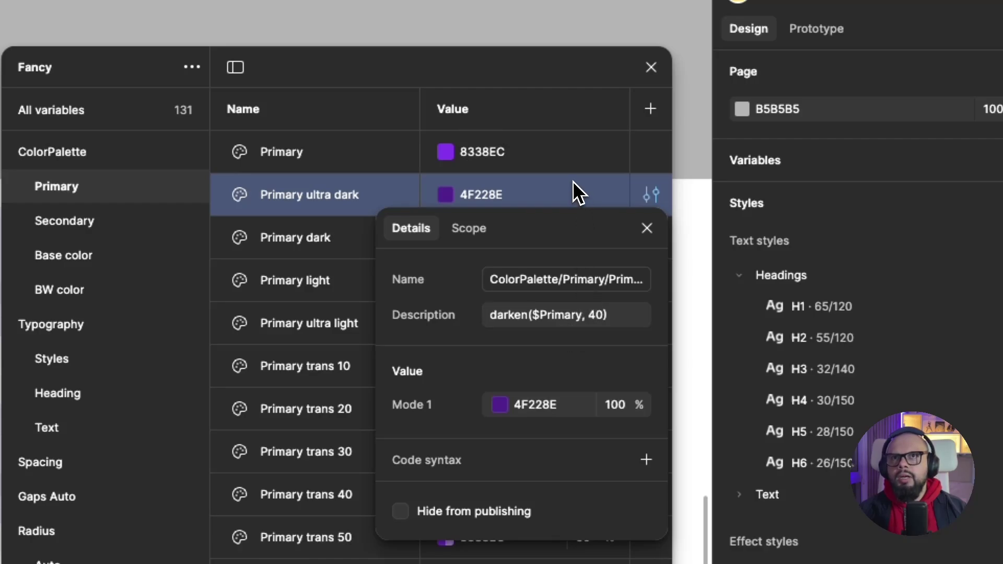
left_click(647, 227)
left_click(646, 241)
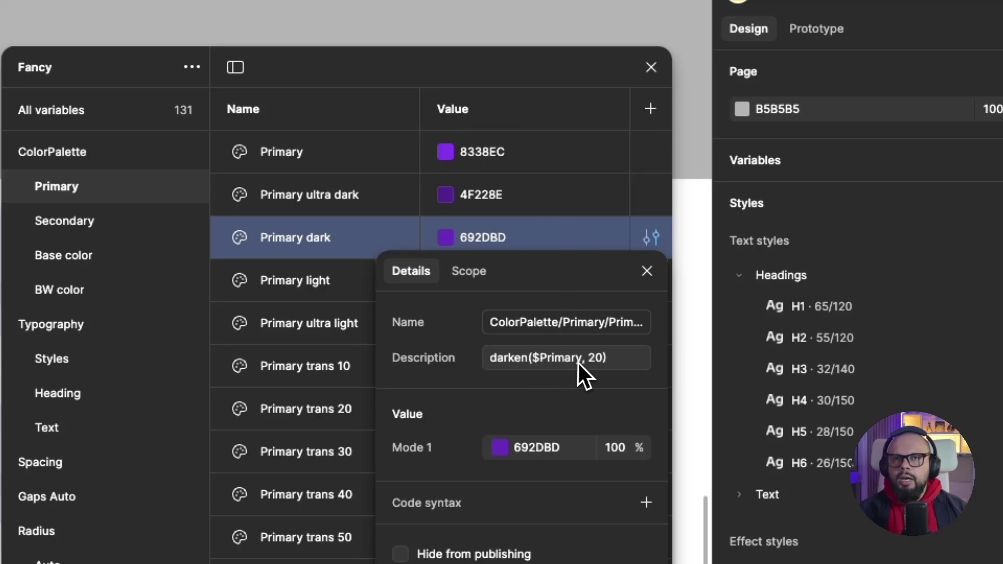
- Examine the lighten formulas in the descriptions of the Primary ultra light and Primary light variables
double_click(606, 196)
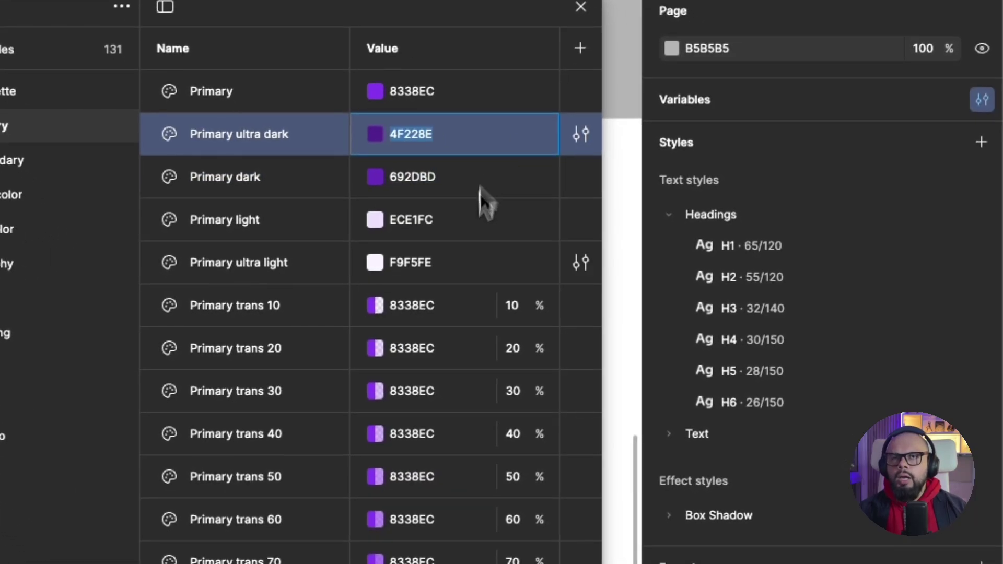
left_click(577, 220)
double_click(510, 223)
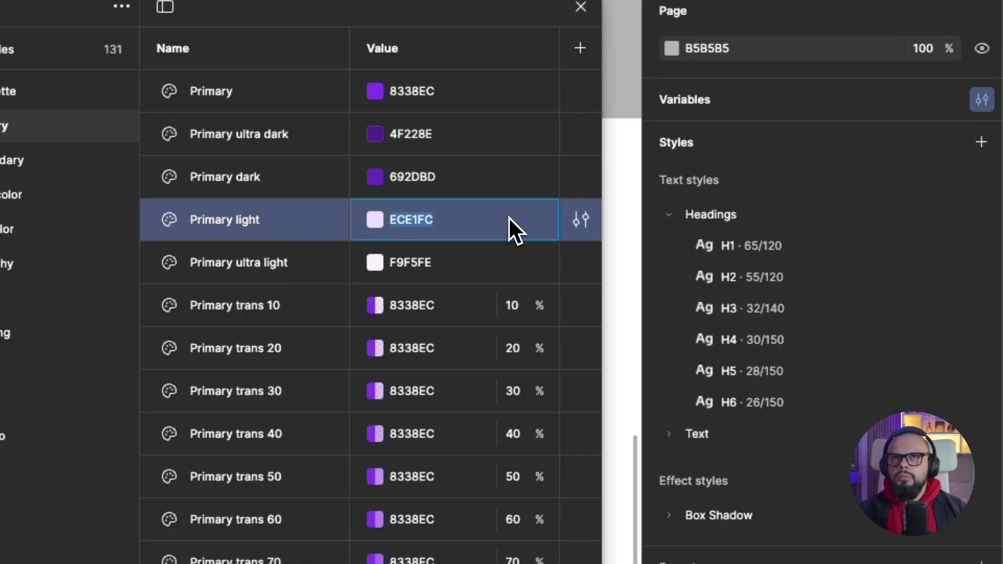
left_click(579, 270)
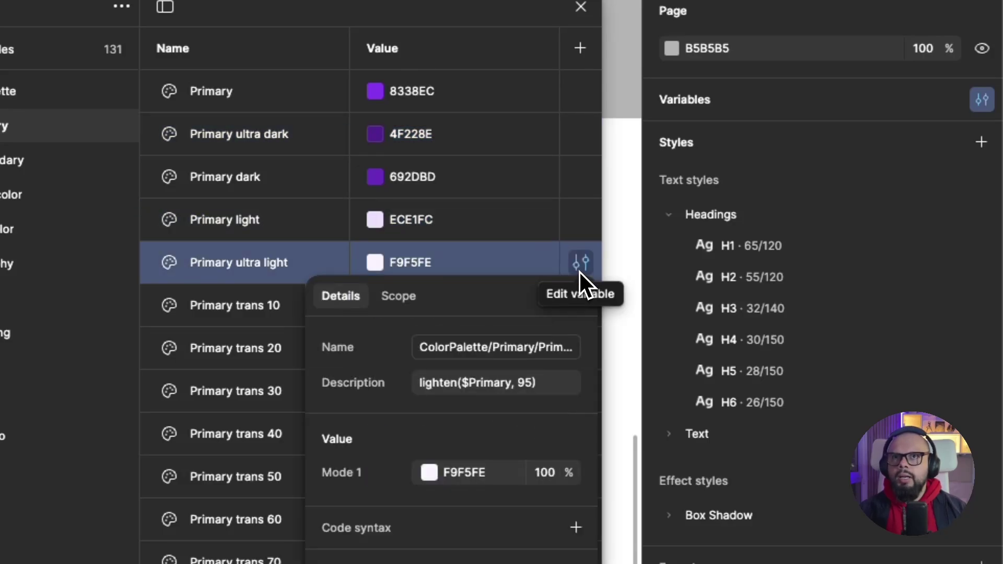
left_click(588, 231)
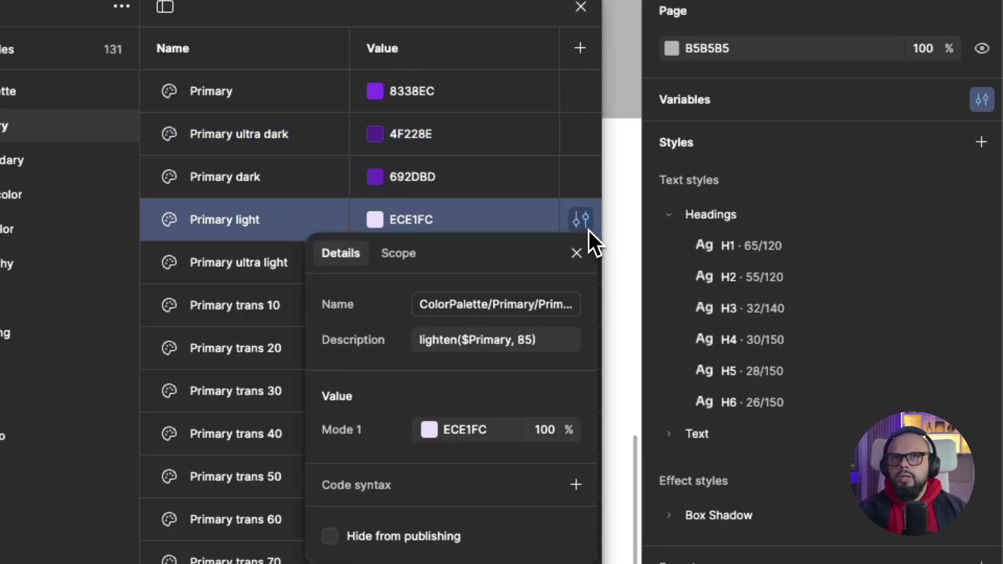
left_click(588, 230)
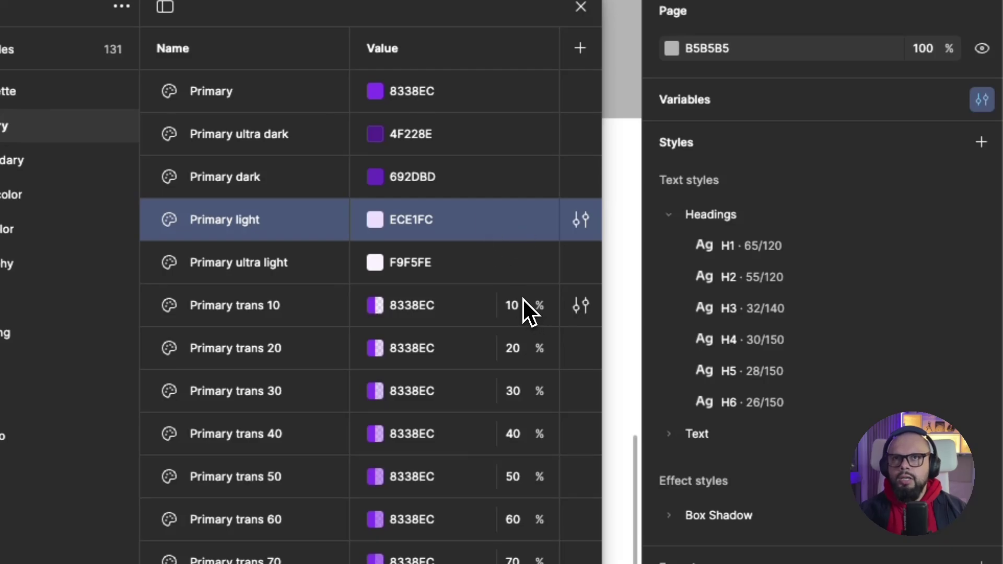
- Examine the trans formulas in the descriptions of the Primary trans 10 and Primary trans 20 variables
left_click(581, 305)
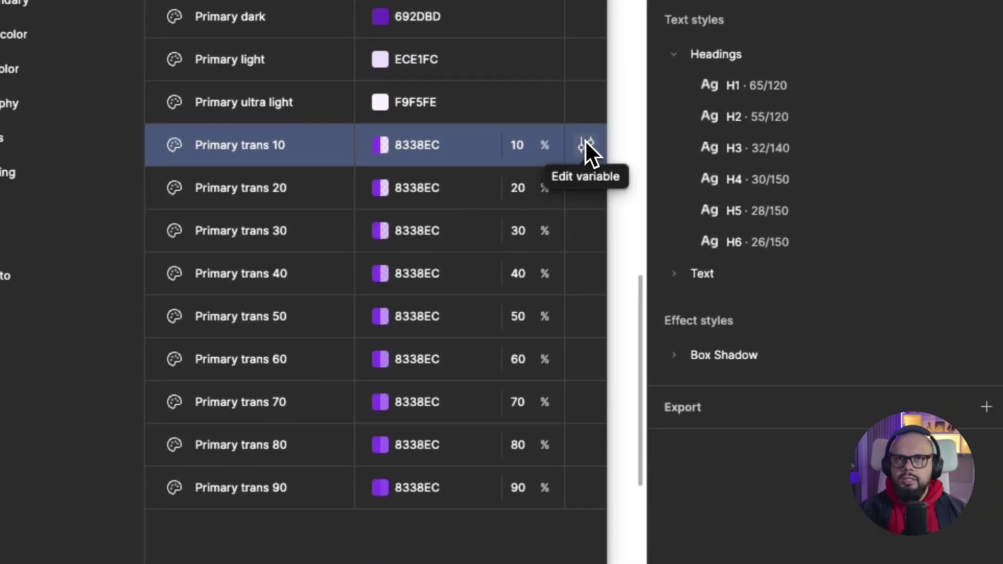
left_click(590, 144)
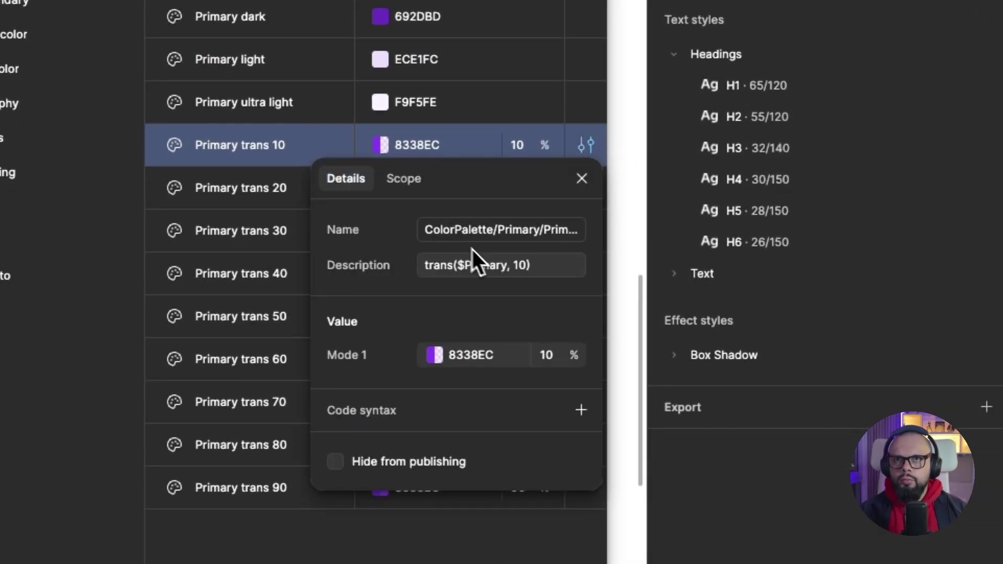
left_click(581, 150)
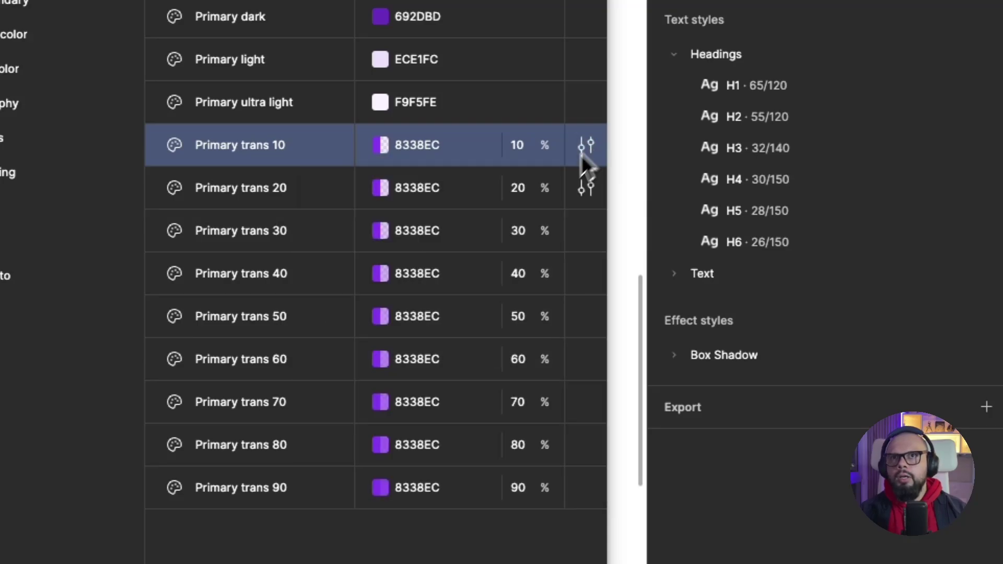
left_click(577, 190)
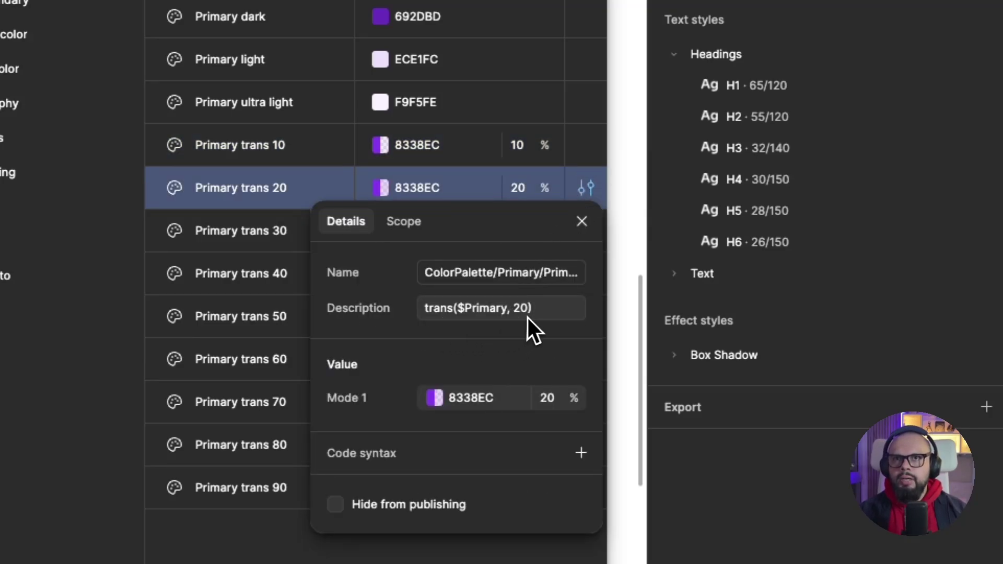
left_click(586, 188)
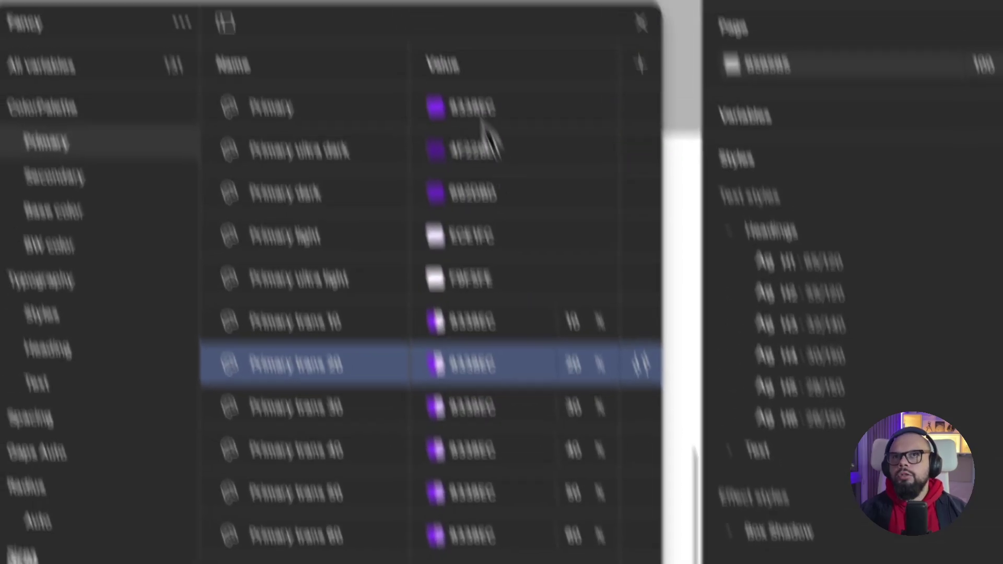
- Set the Primary color variable to the red E11B49 and recalculate its dependent color variations once
left_click(438, 108)
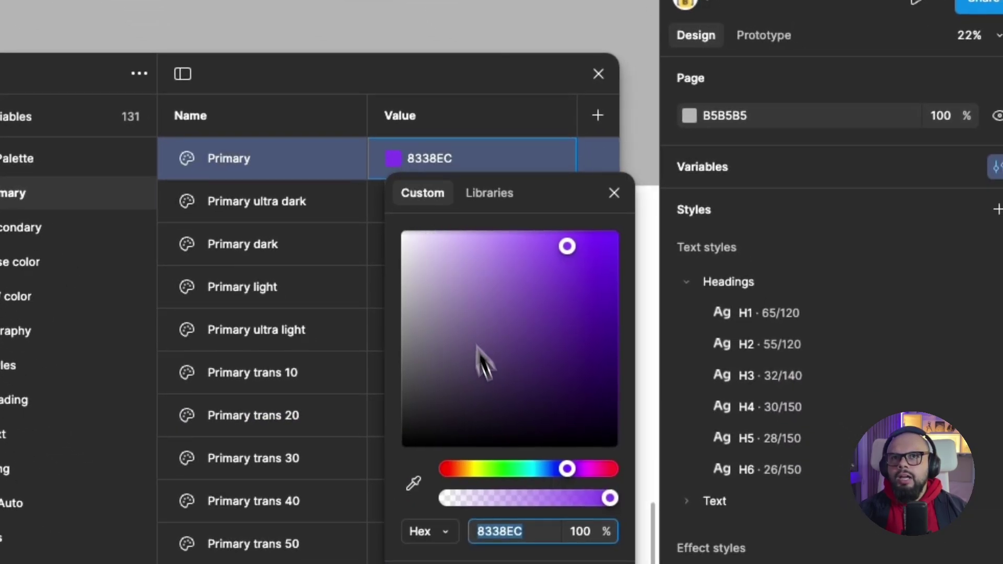
left_click(604, 468)
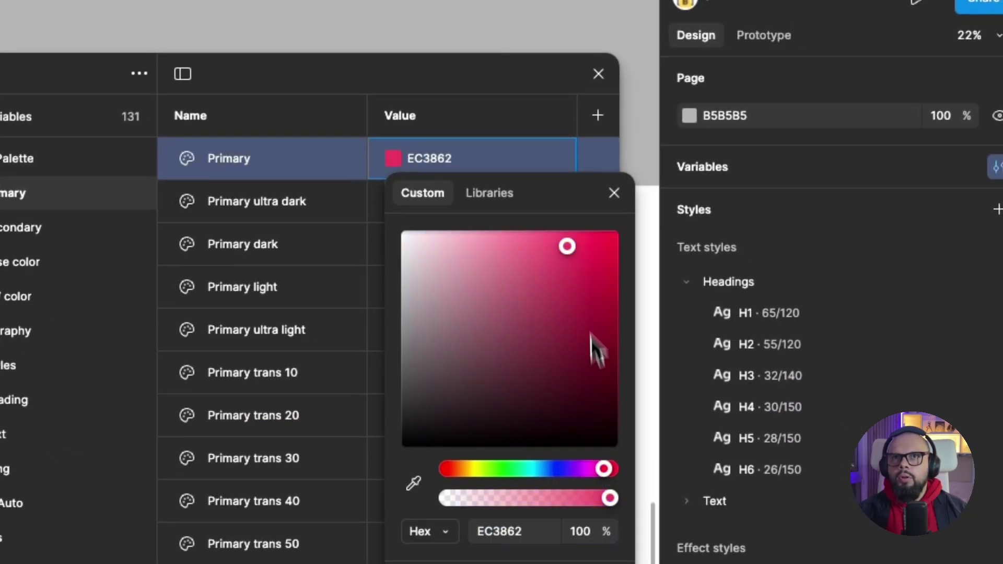
left_click(605, 241)
left_click(593, 256)
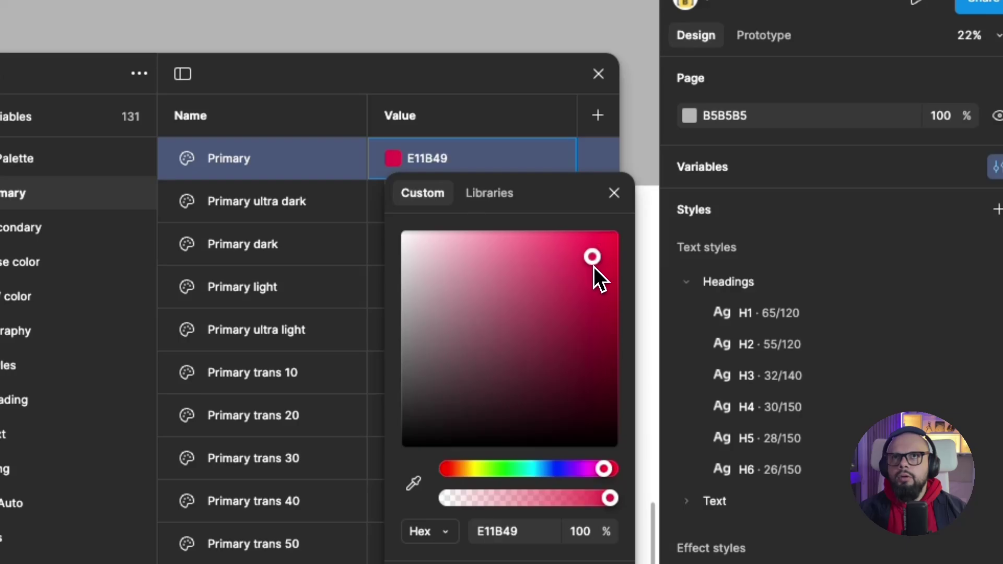
left_click(434, 107)
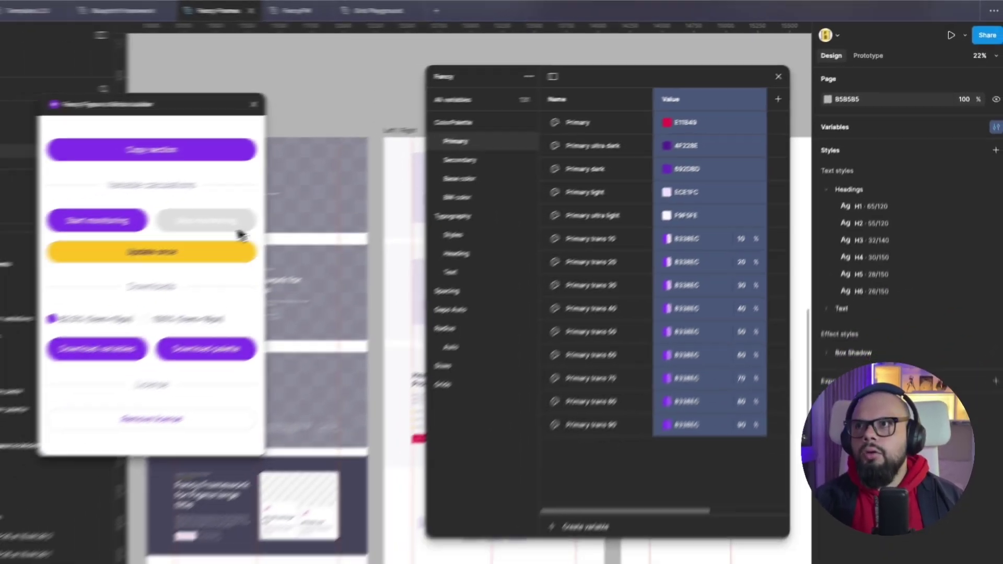
left_click(152, 251)
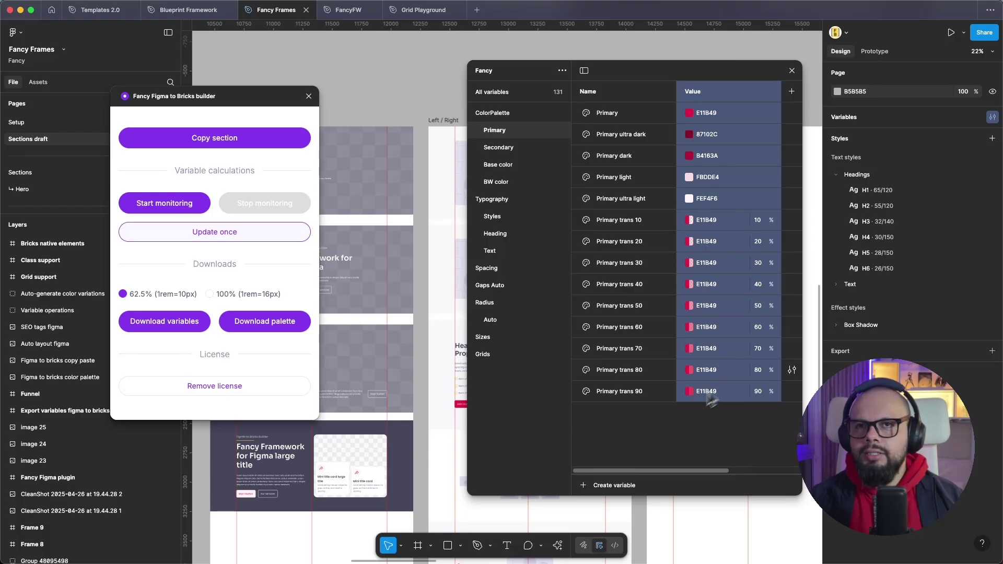
left_click(673, 422)
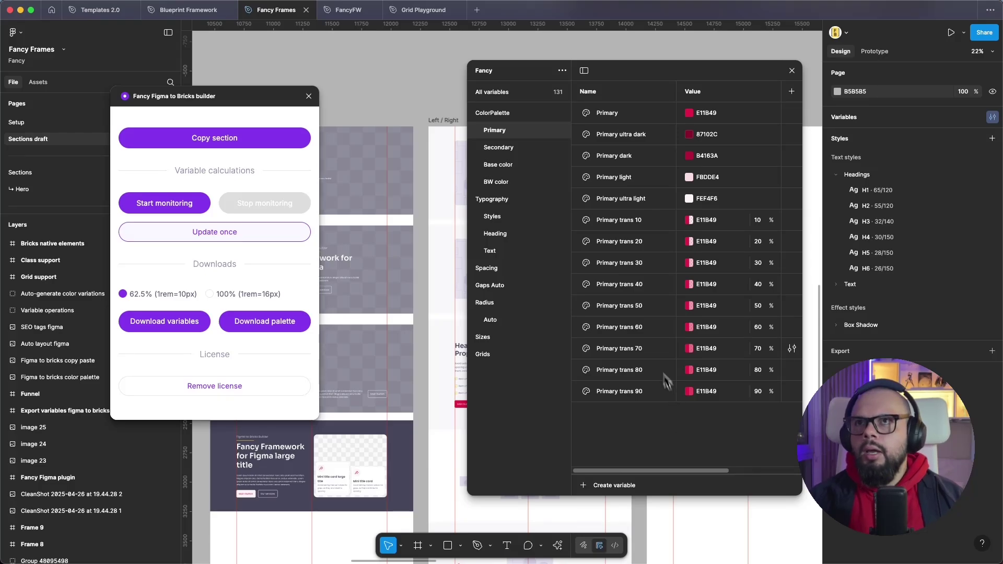
- Show the Secondary color group and start continuous monitoring of the variable calculations in the plugin
left_click(496, 150)
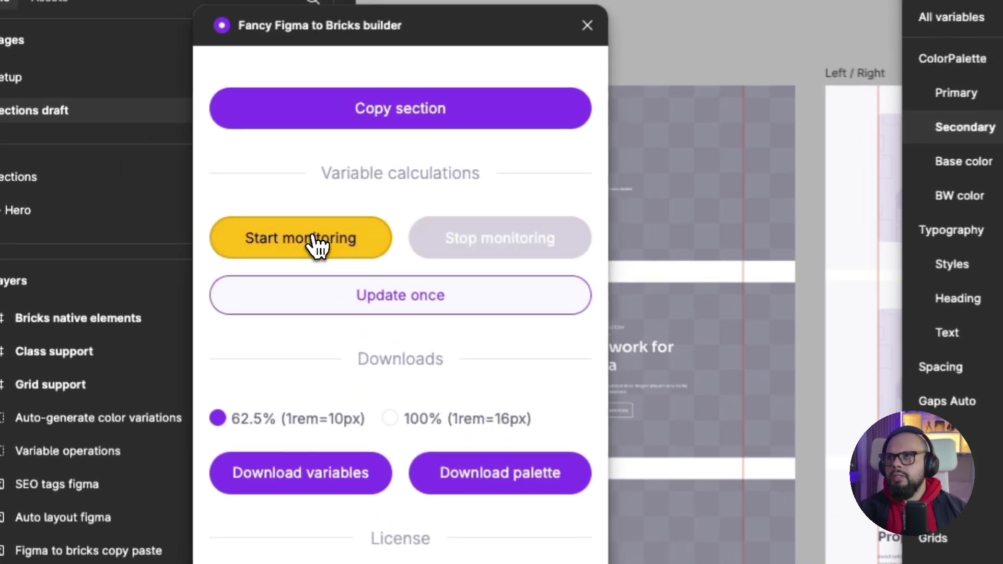
left_click(214, 217)
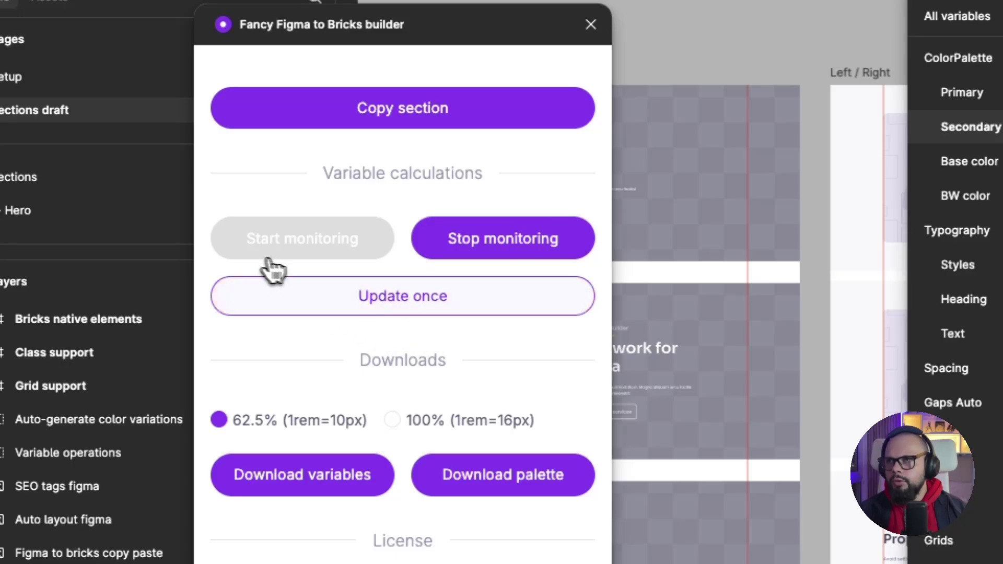
left_click(425, 340)
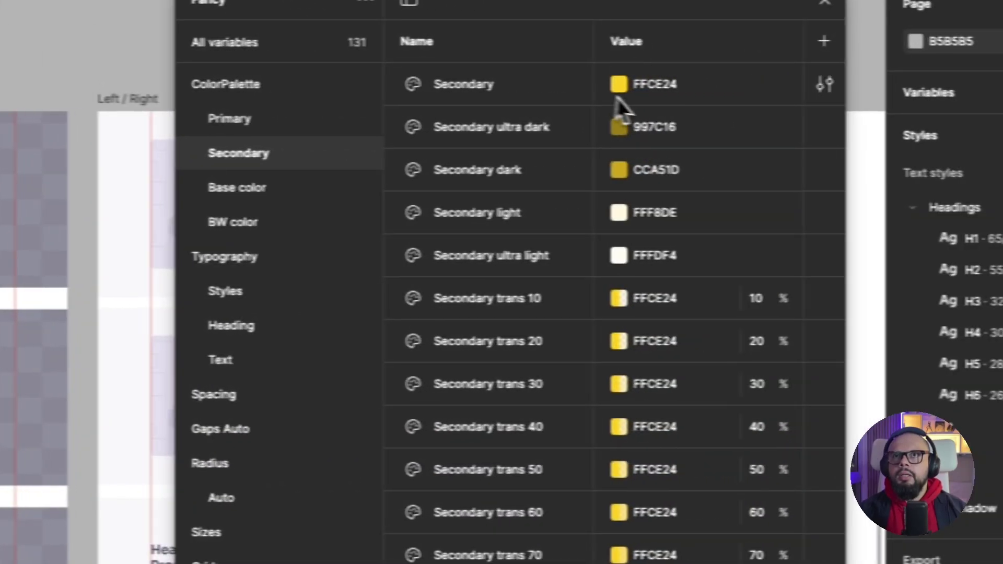
- Move the color picker off the values and recolor the Secondary variable to blue 3E44B7, followed by green 5AB73E
left_click(601, 86)
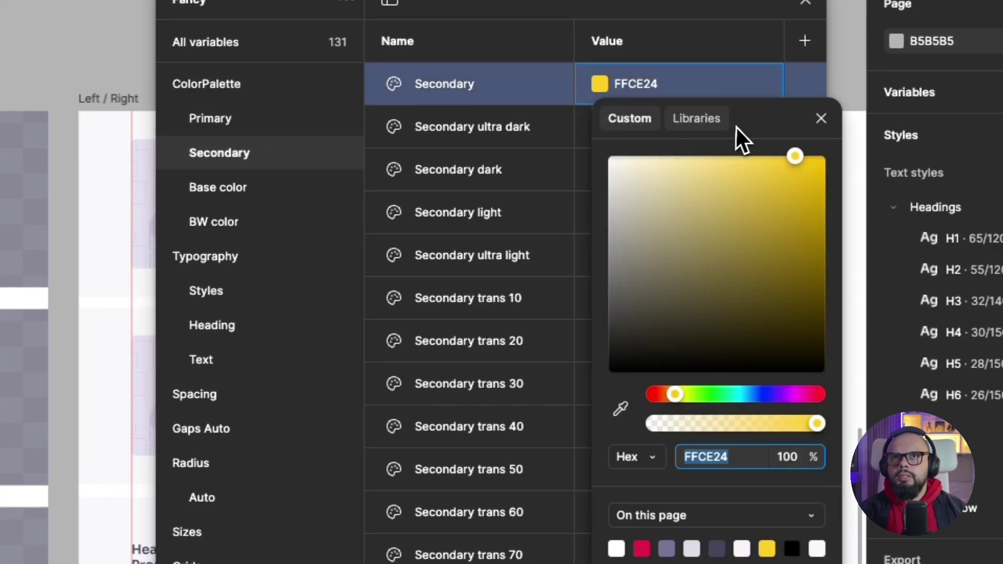
left_click_drag(739, 132, 271, 152)
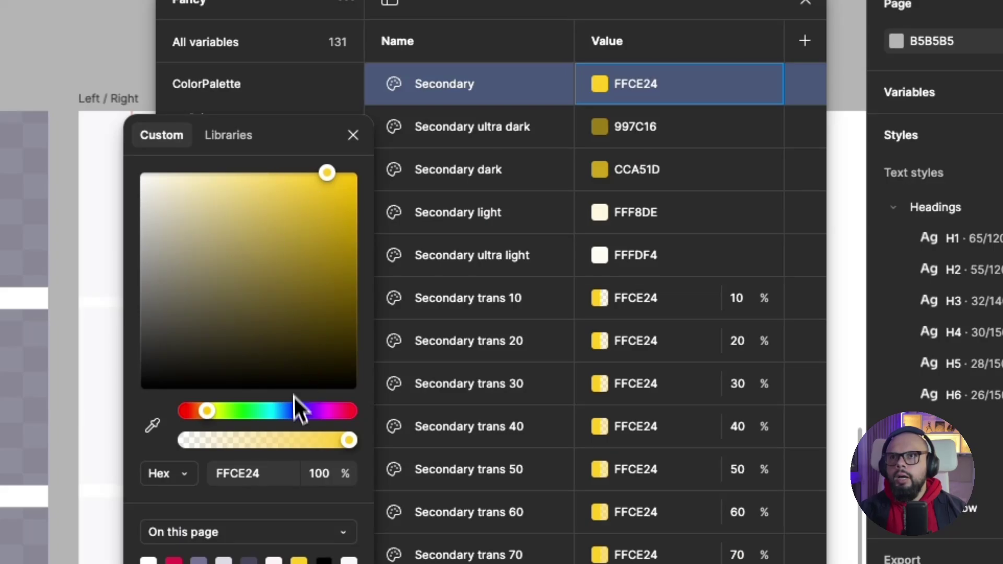
left_click(294, 411)
left_click(333, 225)
left_click(285, 226)
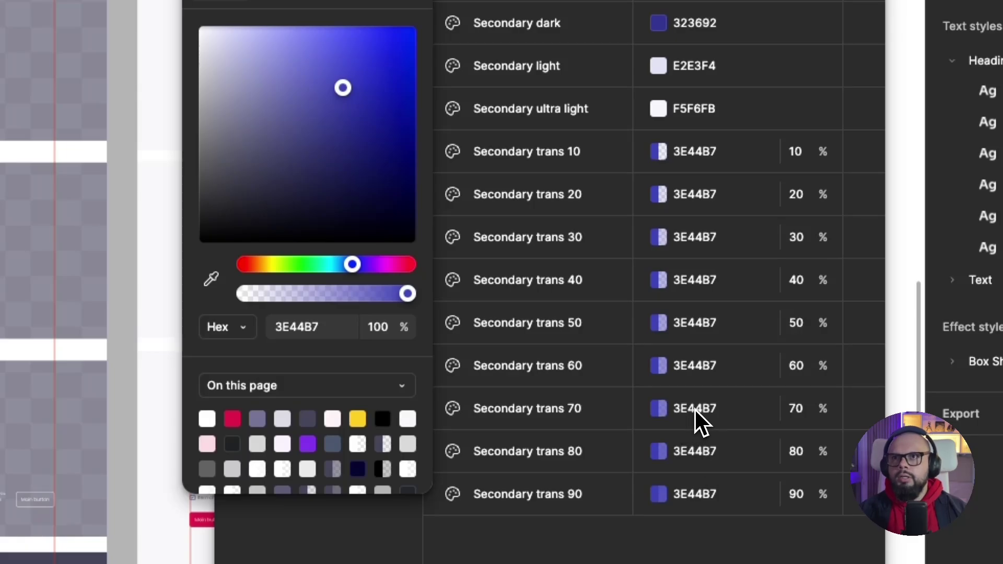
left_click(285, 264)
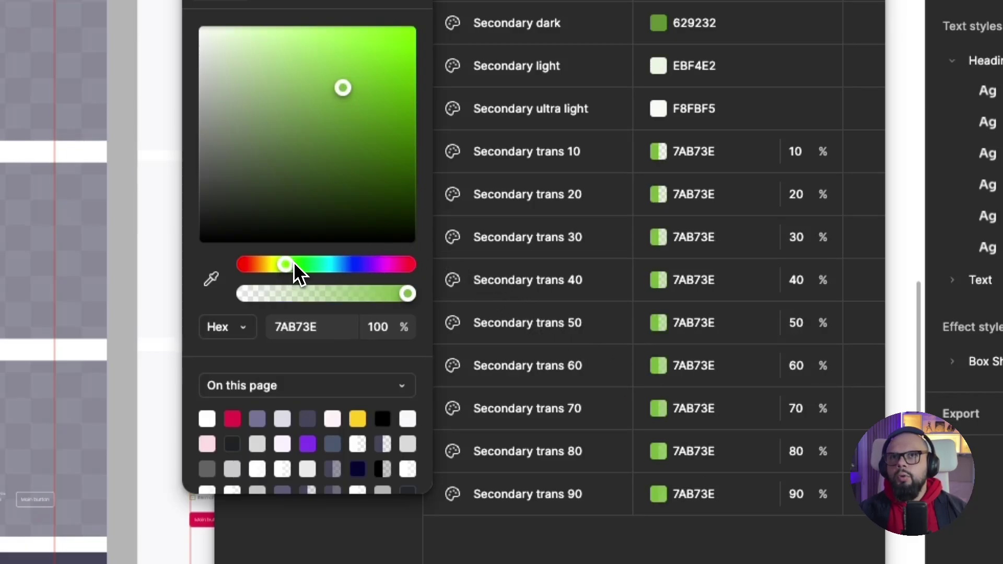
left_click_drag(294, 265, 301, 267)
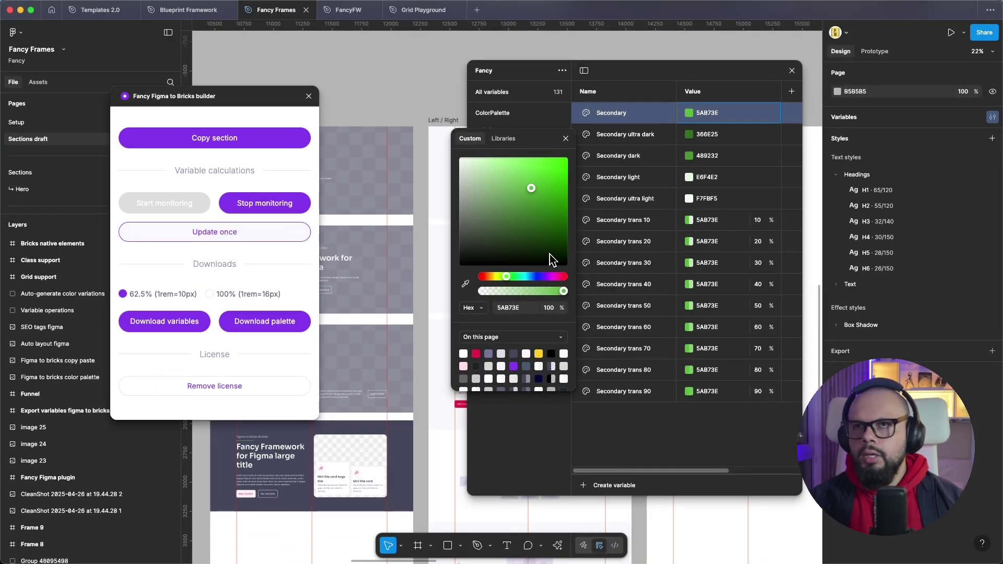
- Undo the color changes made to the Primary and Secondary variables
key("super+z")
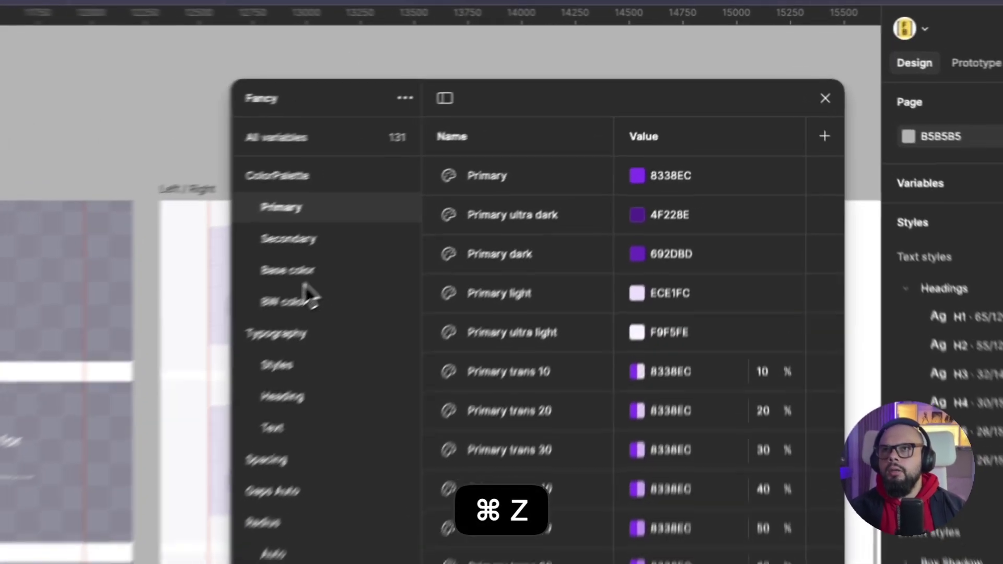
- Review the Base color and BW color groups, checking the White trans 10 variable's details and closing them
left_click(500, 165)
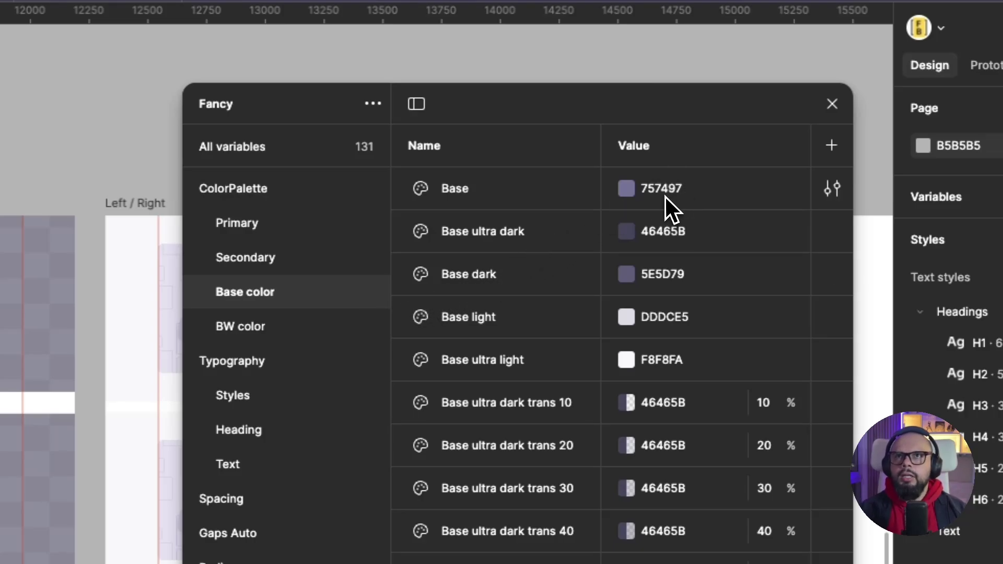
left_click(264, 323)
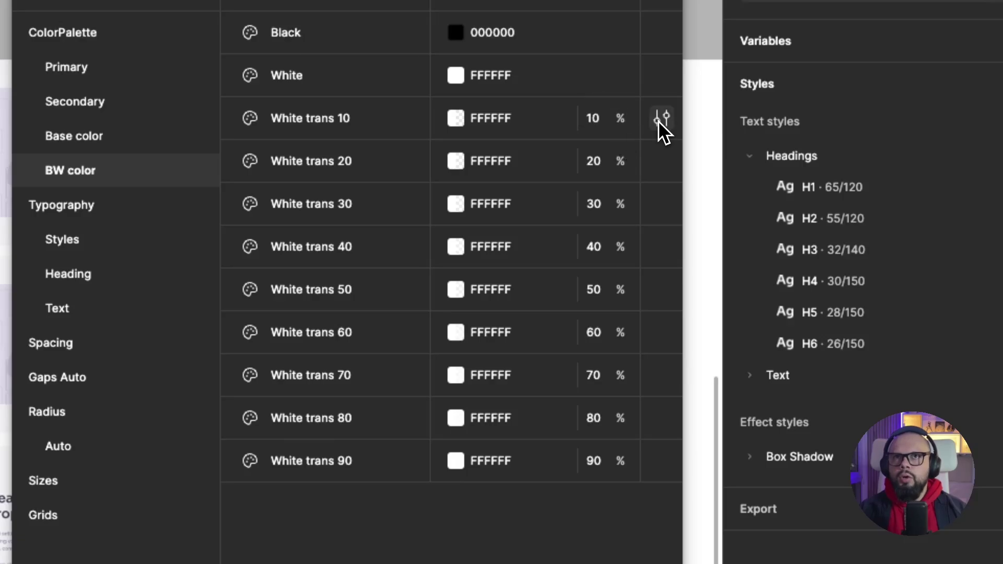
left_click(659, 119)
key("Escape")
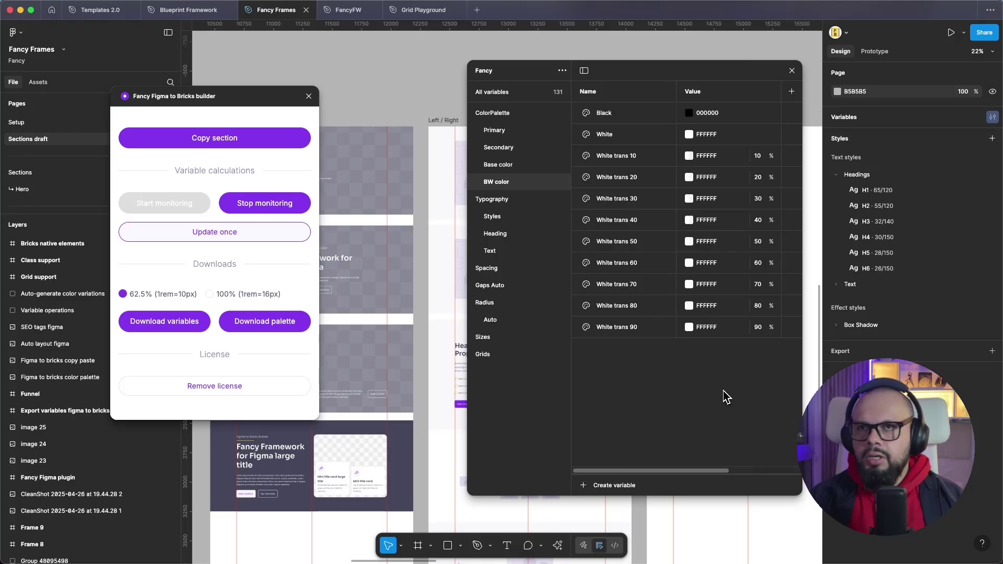
- Show the Typography Heading group and examine the clamp formula in the h1 variable's description
left_click(498, 234)
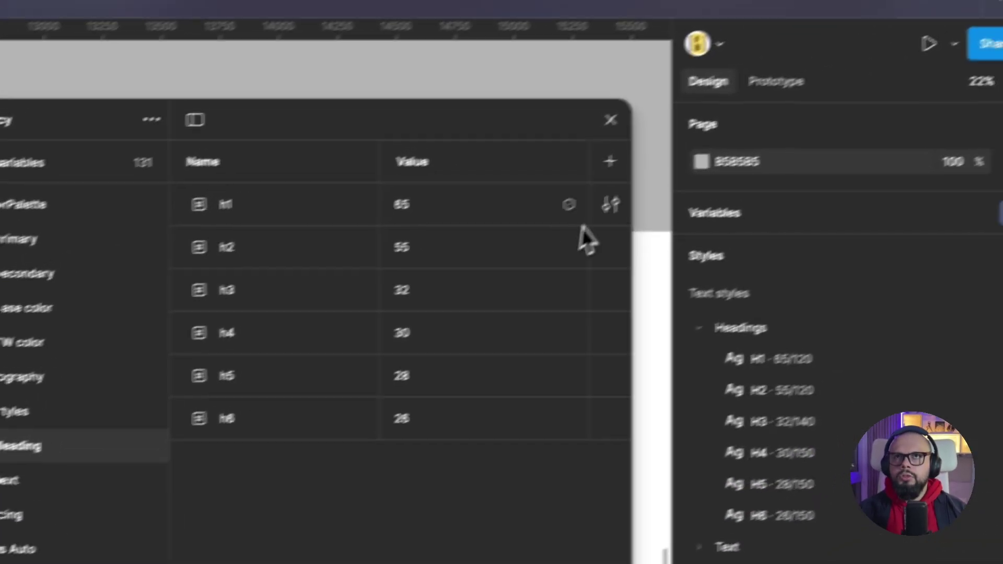
left_click(581, 212)
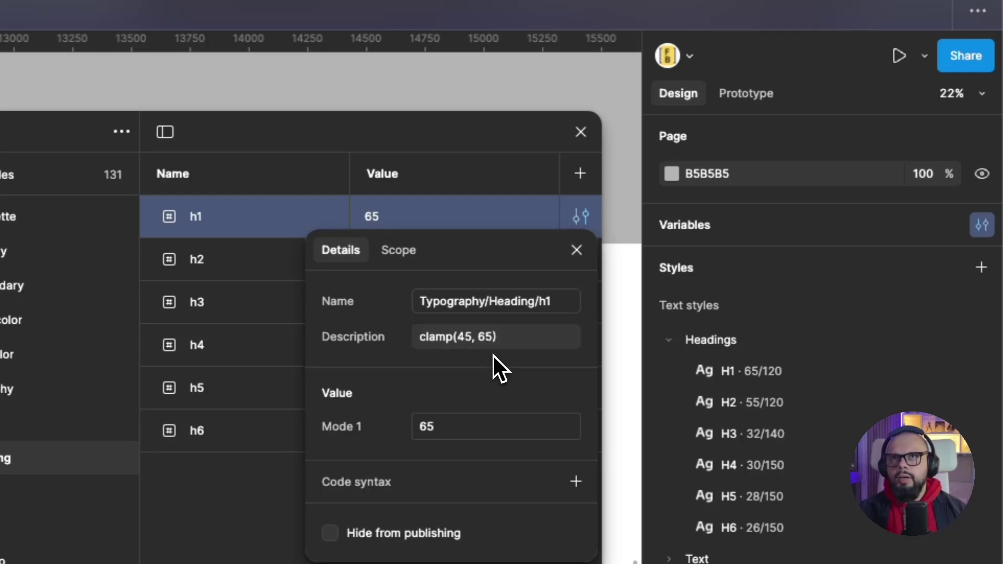
- Highlight the whole clamp formula and its maximum size in the h1 variable's description to examine them
left_click(430, 350)
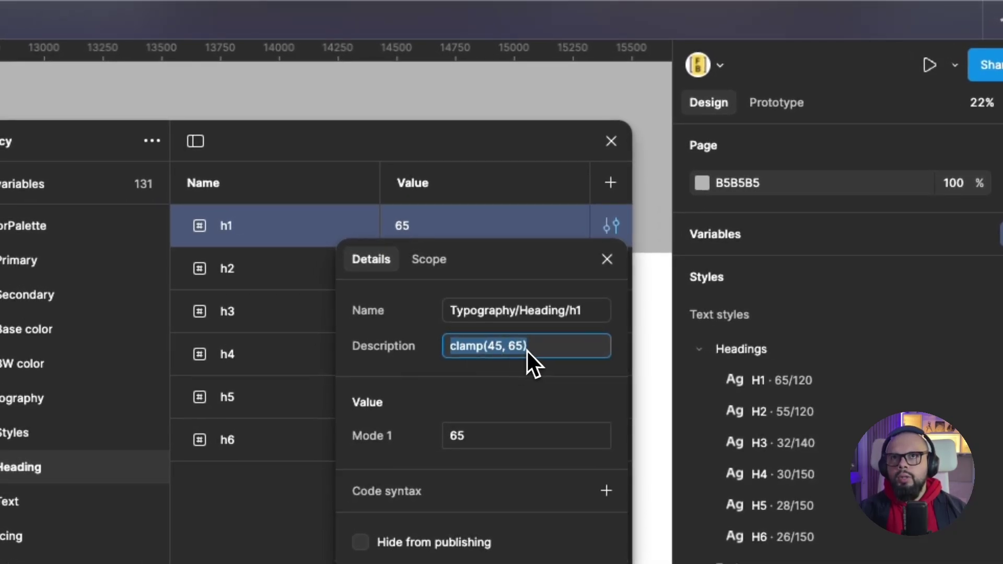
left_click(505, 346)
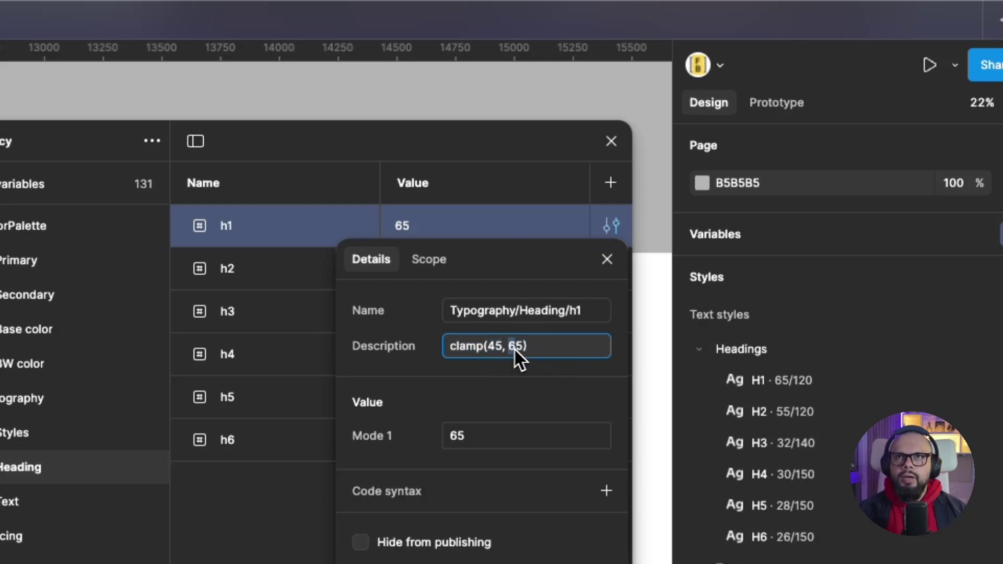
left_click(540, 380)
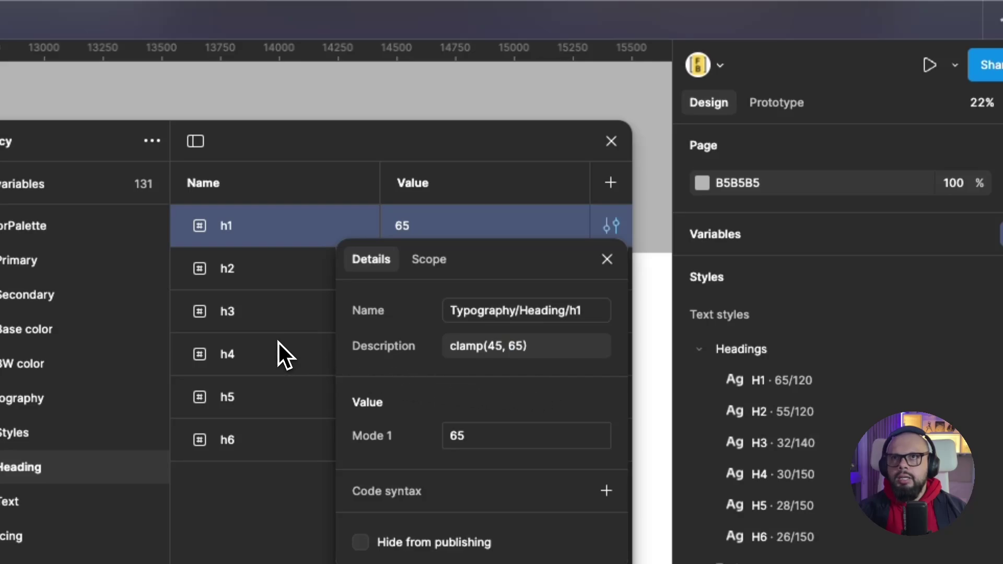
left_click(497, 346)
left_click(495, 346)
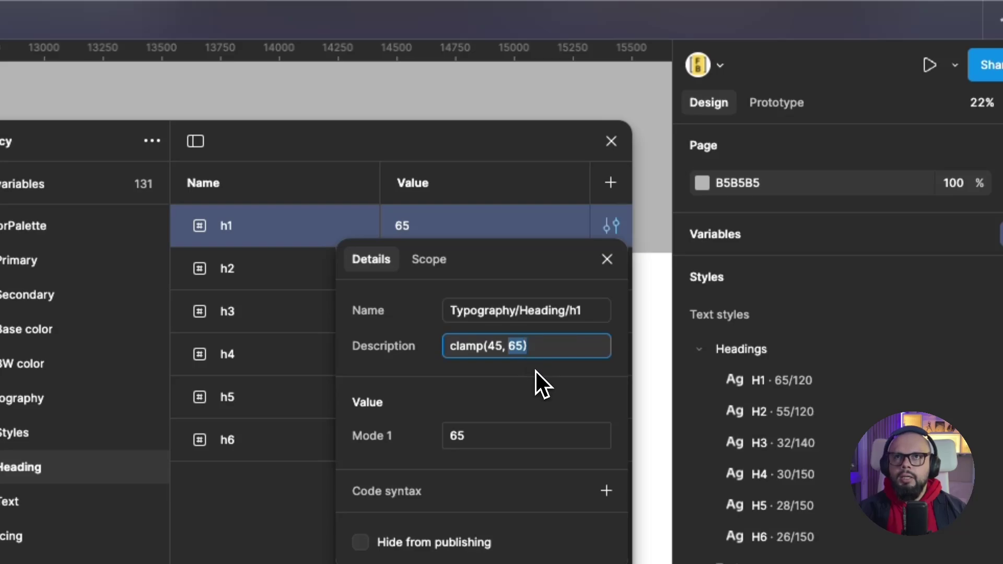
- Close the h1 details and try to set the h2 variable's value directly to 50
left_click(455, 195)
left_click(454, 194)
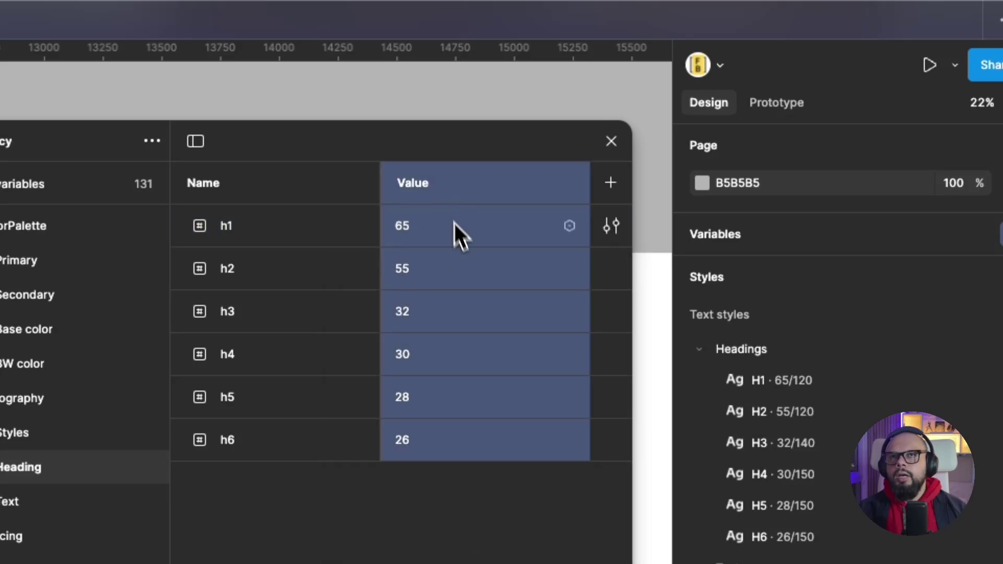
double_click(475, 268)
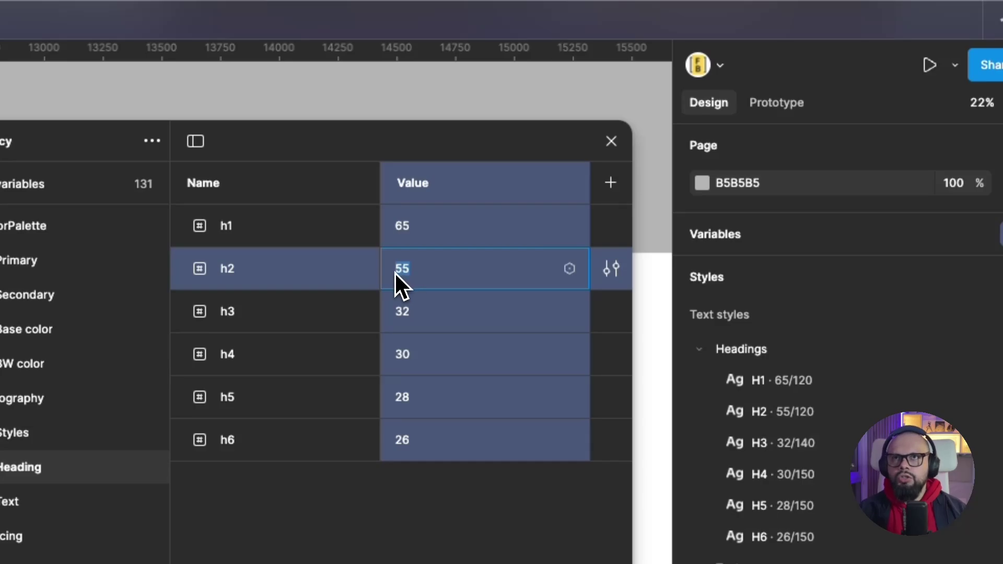
type("50")
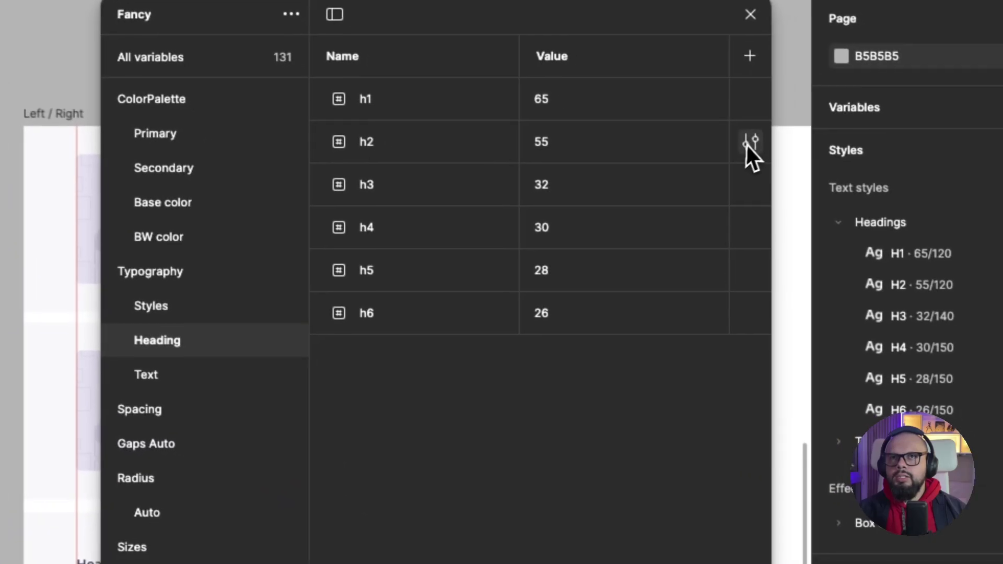
- Change the h2 variable's description formula to clamp(40, 50)
left_click(746, 141)
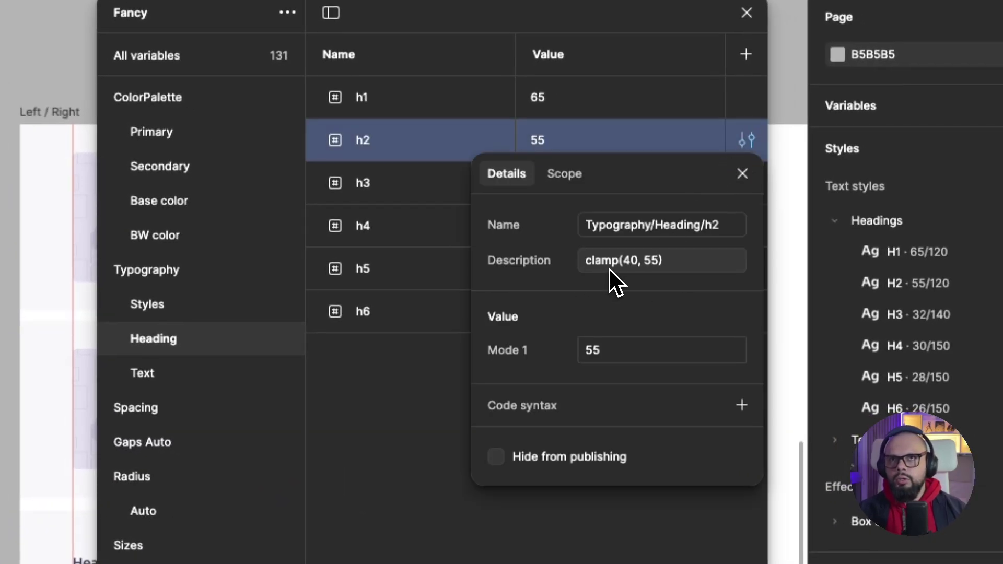
left_click(657, 262)
left_click(656, 262)
key("BackSpace")
type("0")
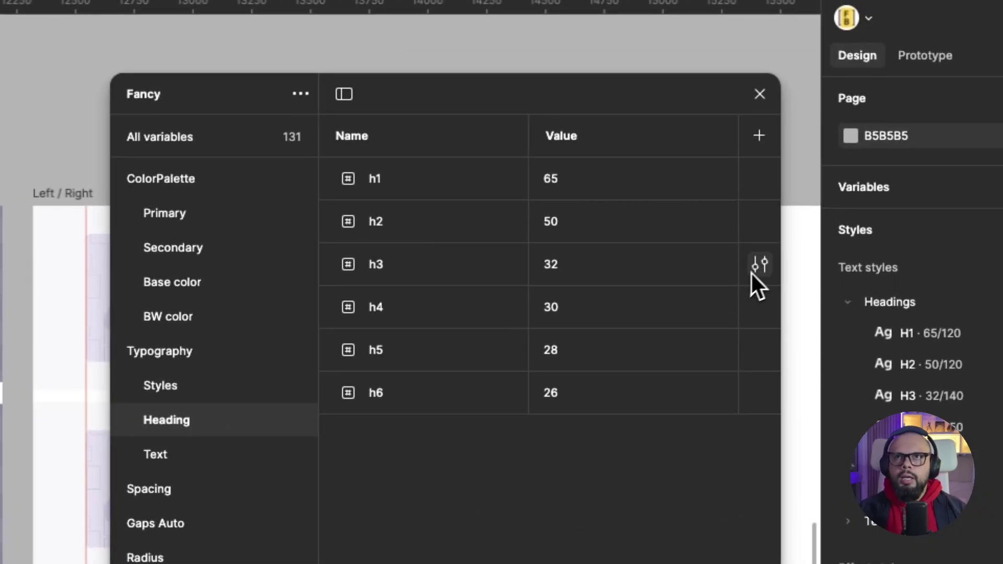
- Check the clamp formula in the h3 variable's description, close its details and show the Radius Auto group
left_click(914, 252)
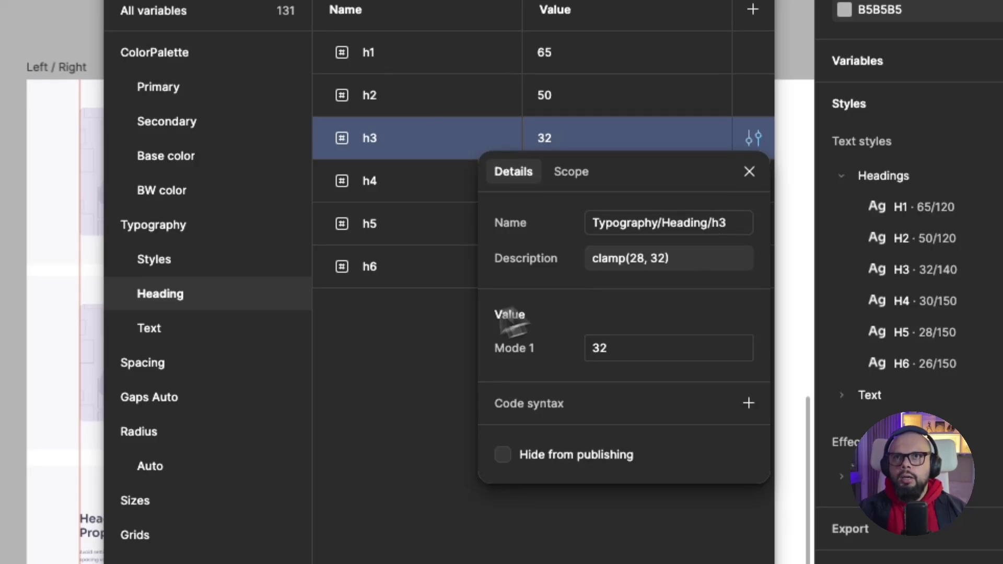
left_click(397, 340)
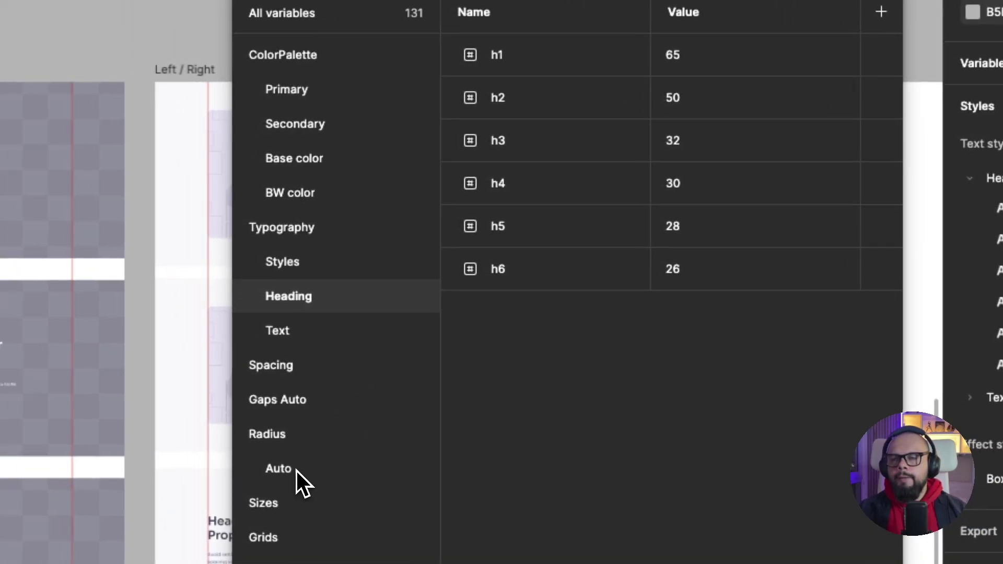
left_click(286, 469)
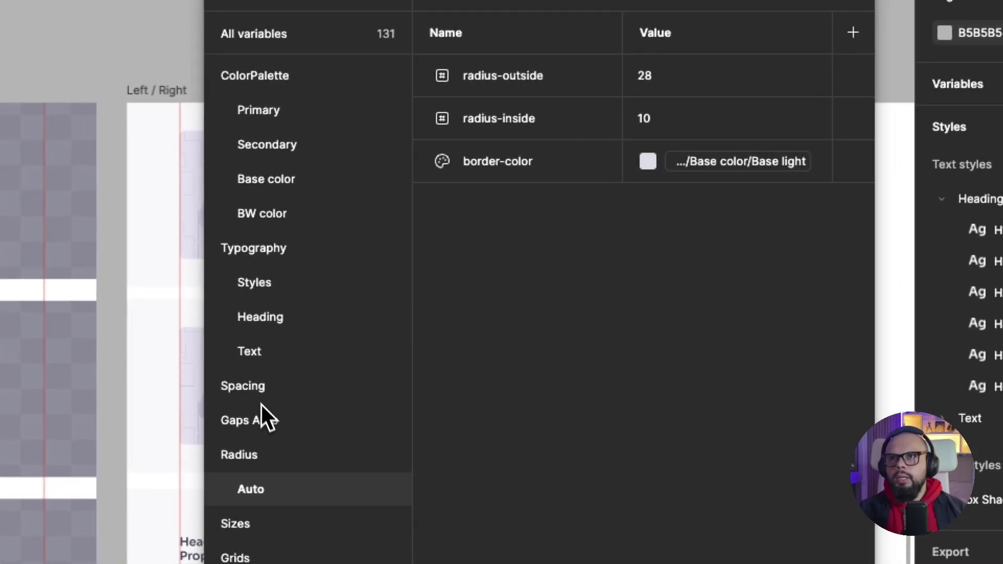
- Show the Typography Styles group and examine the unit tag in the text-font-weight variable's description, closing its details
left_click(270, 284)
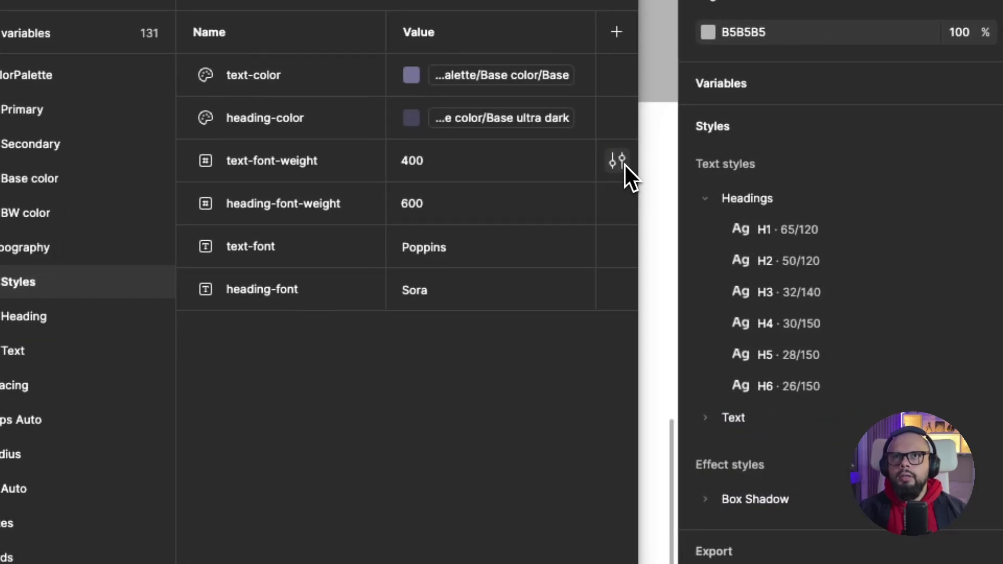
left_click(618, 161)
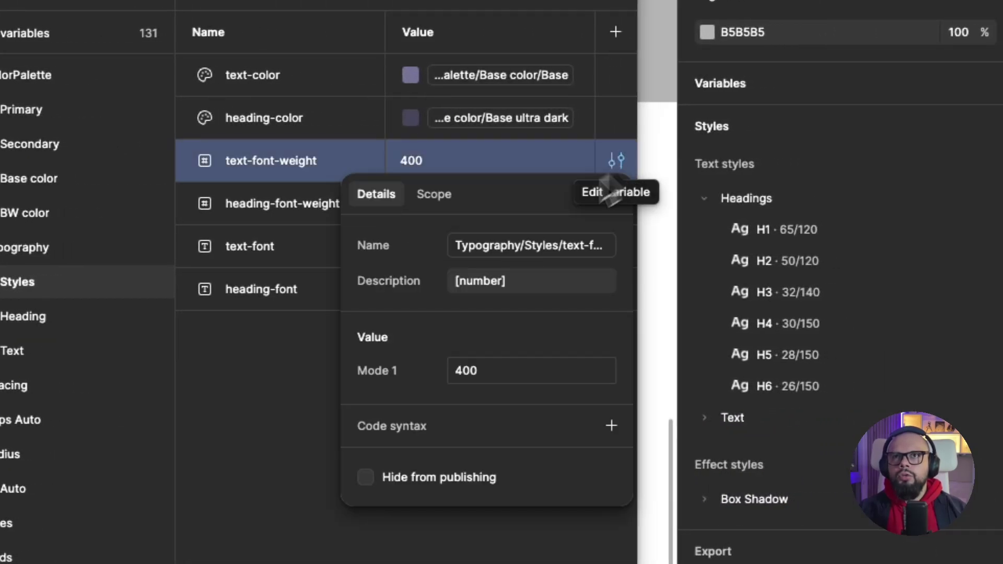
left_click(447, 287)
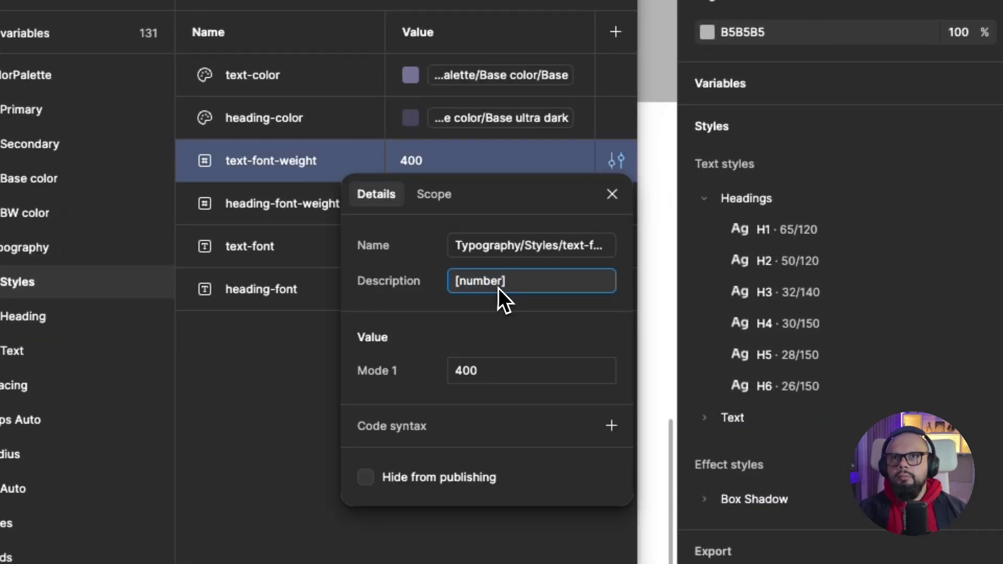
left_click_drag(504, 210, 538, 249)
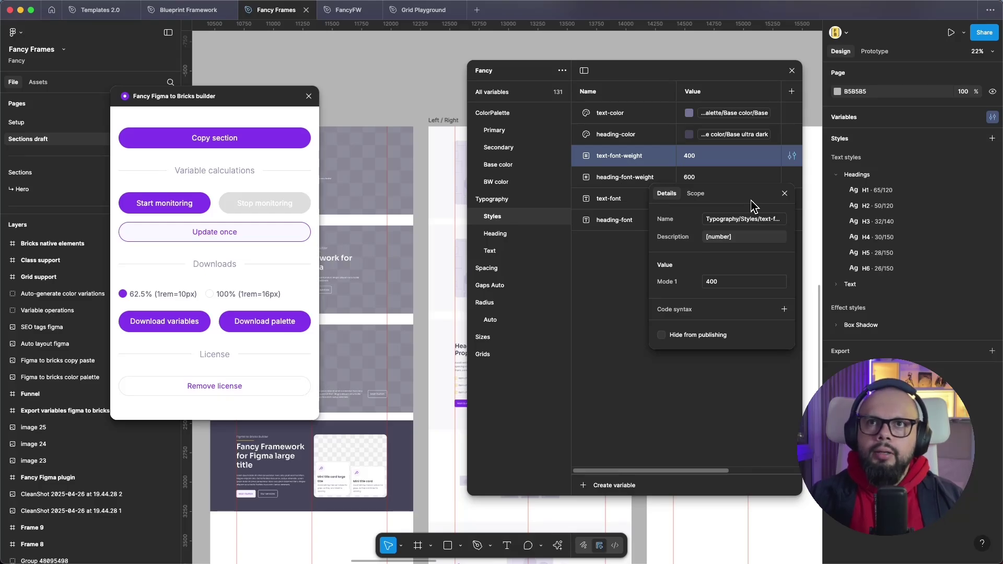
left_click(738, 239)
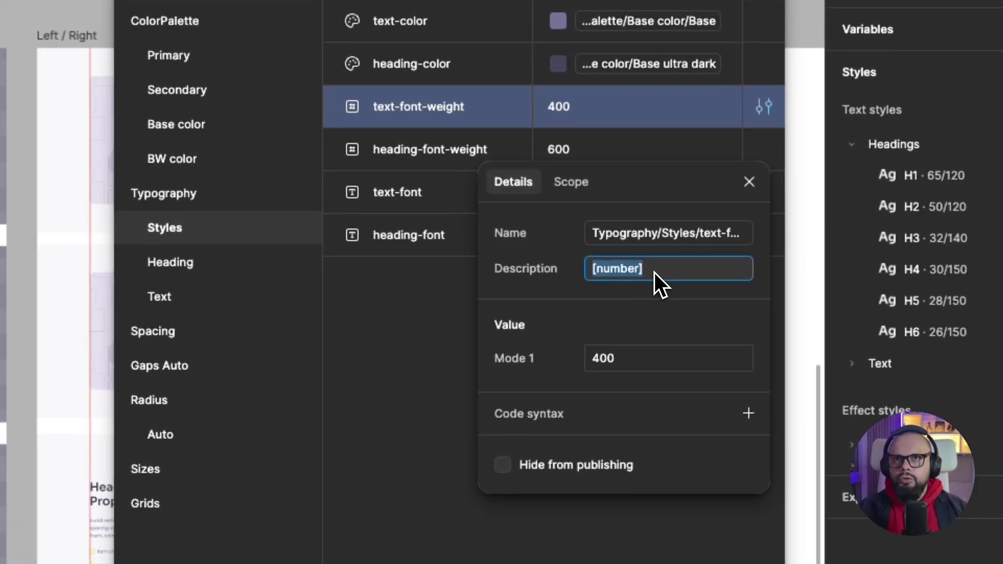
left_click(749, 182)
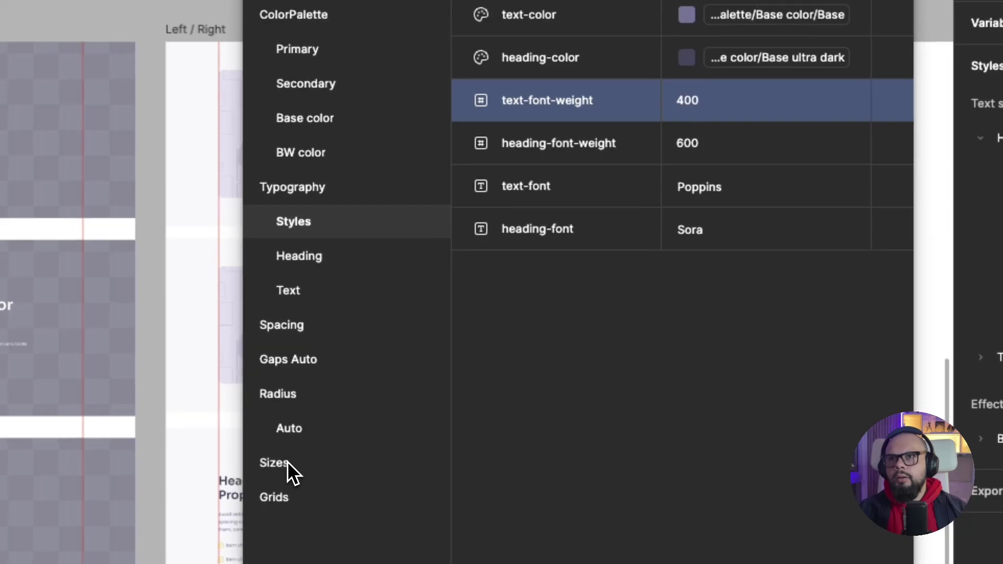
- Show the Sizes group and examine the unit tag in the container-width variable's description, closing its details
left_click(287, 463)
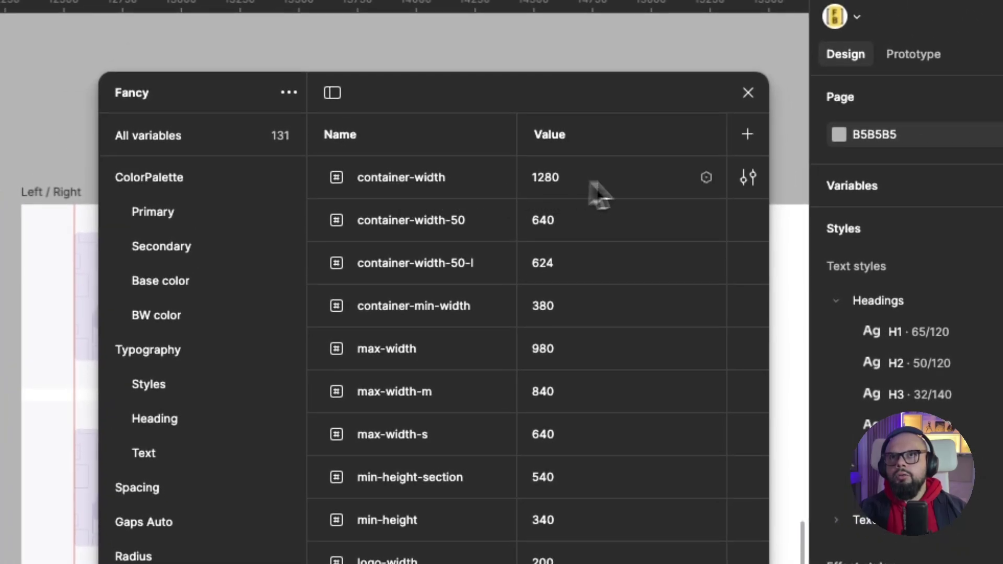
left_click(751, 179)
left_click(631, 305)
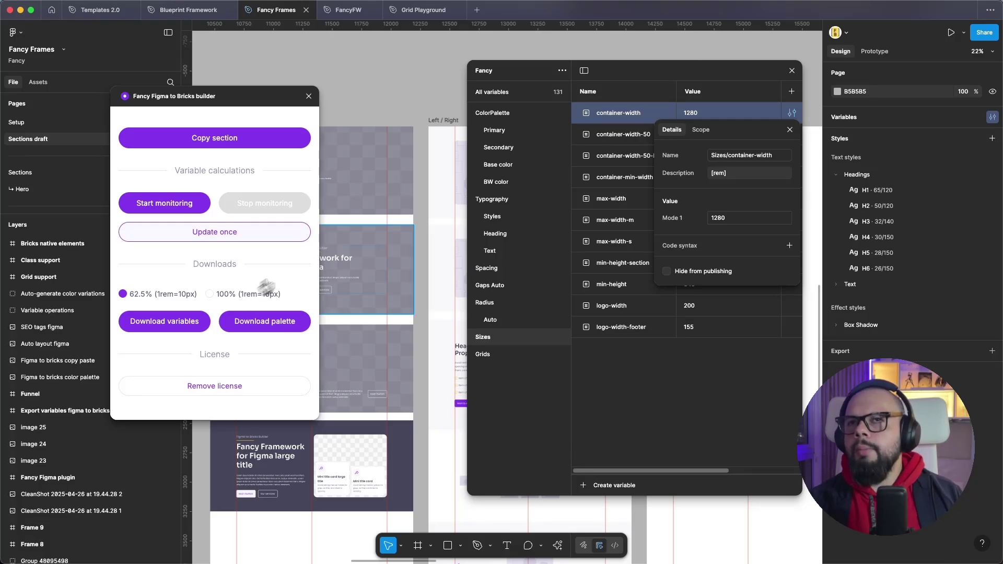
left_click(679, 400)
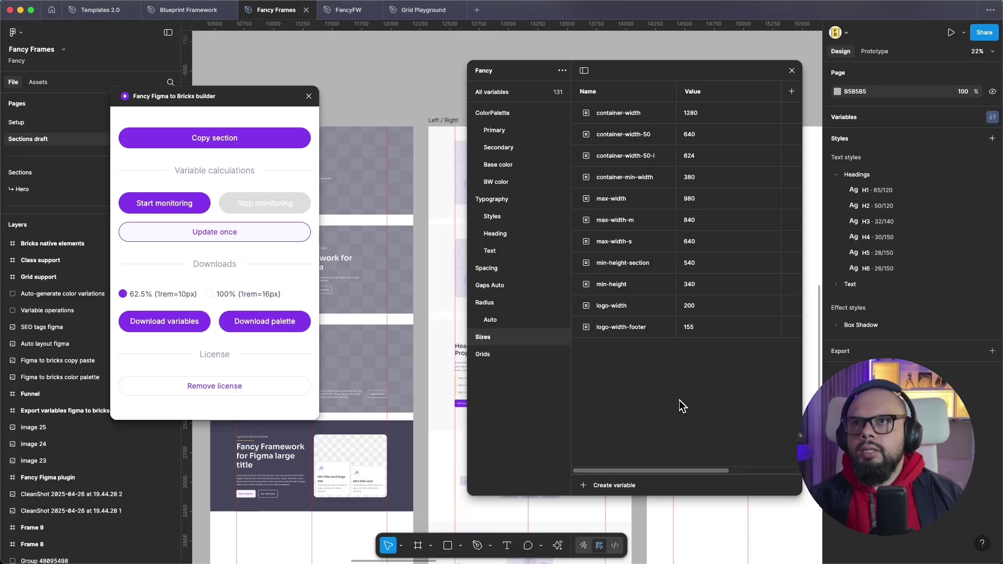
- Download the variables from the plugin as fancy-variables.json to the Descargas folder, replacing the existing file
left_click(190, 331)
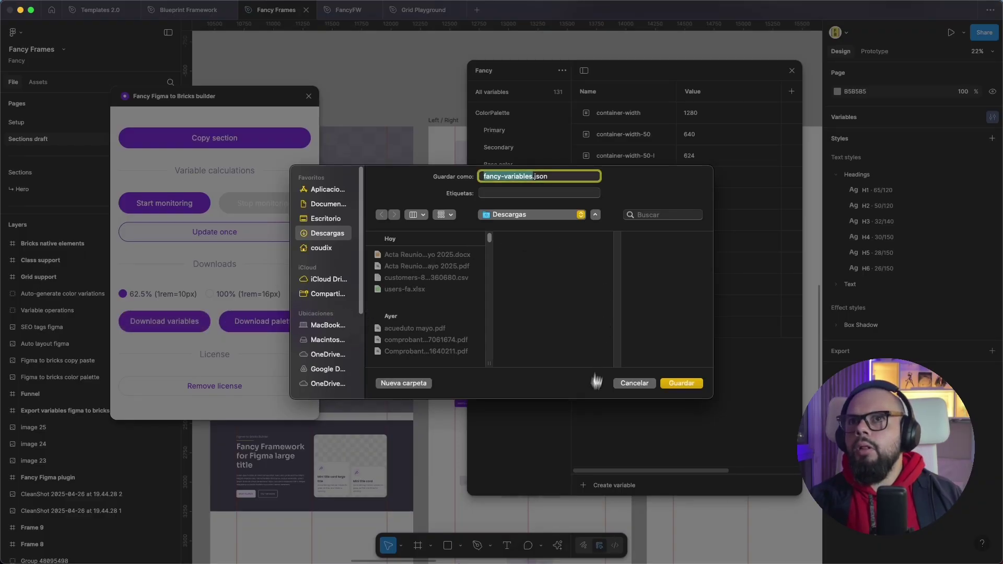
left_click(667, 386)
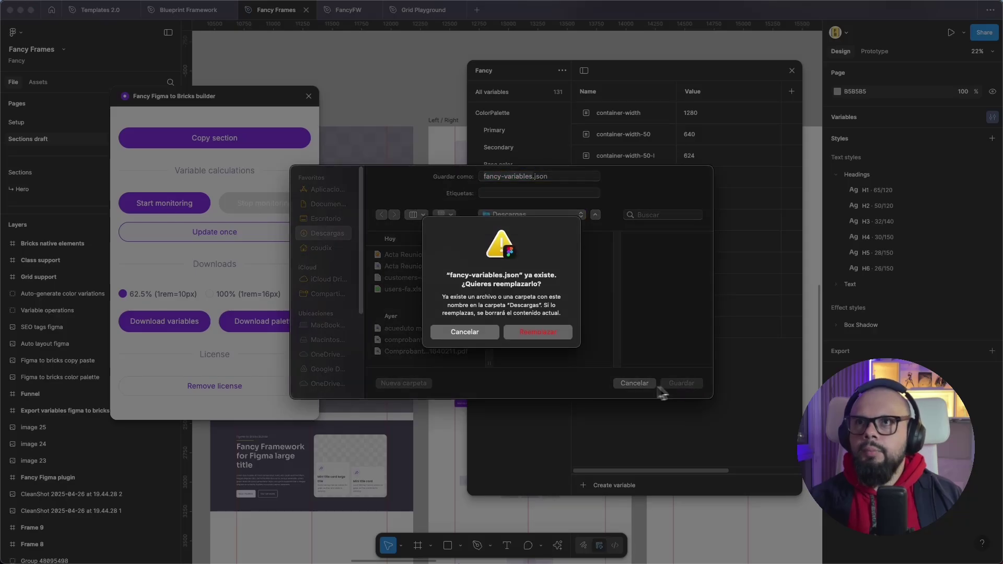
left_click(532, 335)
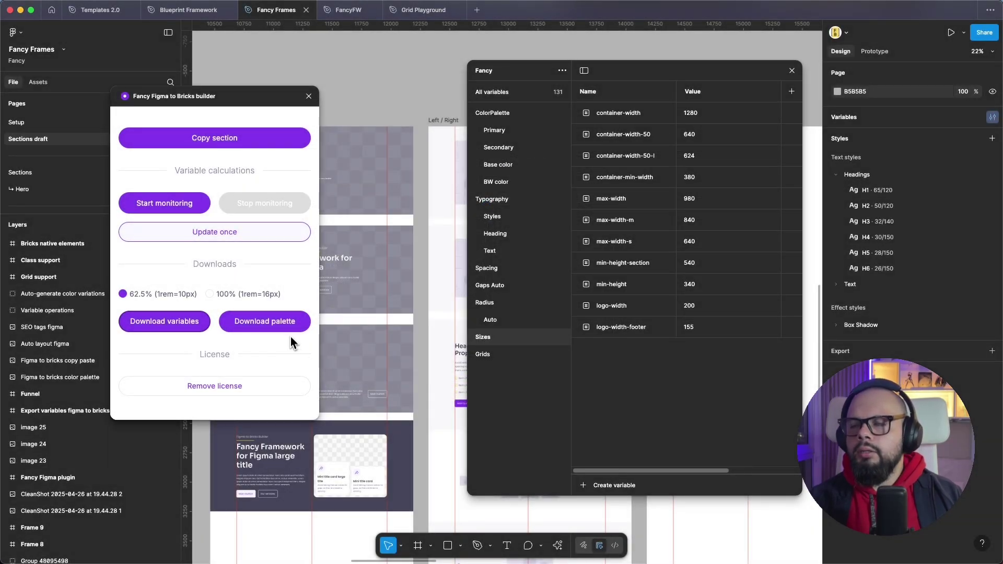
- Download the color palette from the plugin as fancy-color-palette.json, replacing the existing file
left_click(290, 330)
left_click(682, 384)
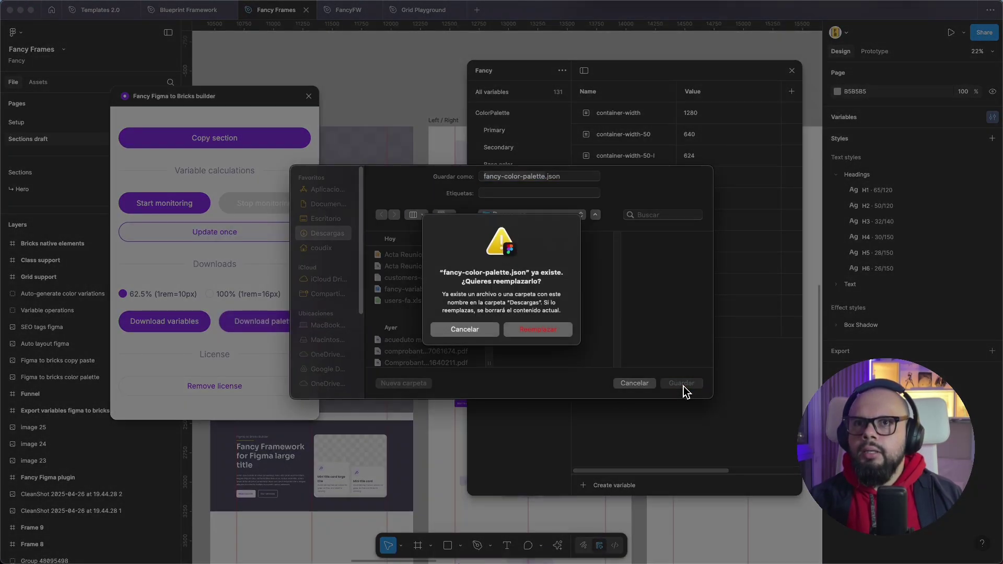
left_click(539, 336)
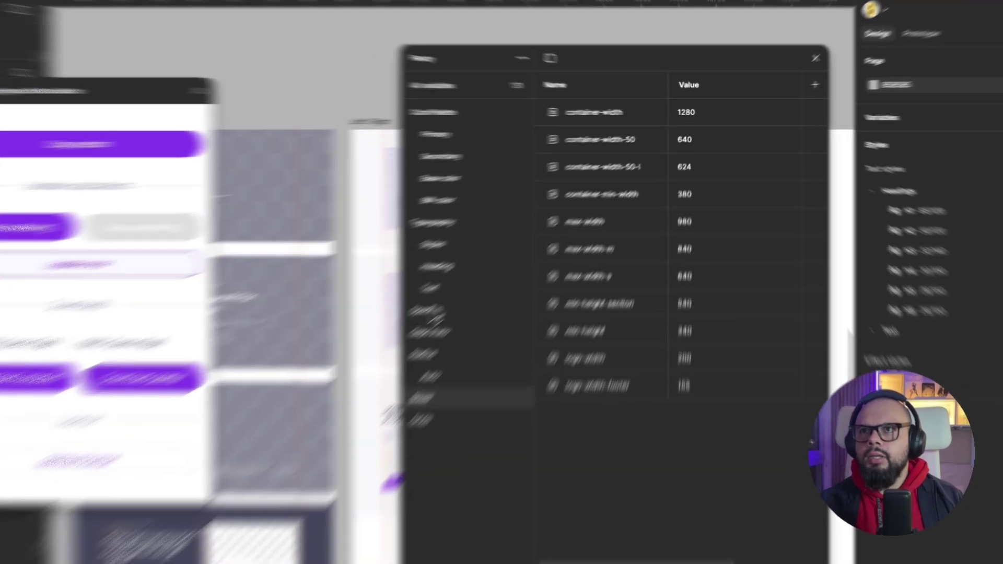
- Show the Spacing group and examine the clamp formula in the space-xs variable's description, closing its details
left_click(491, 269)
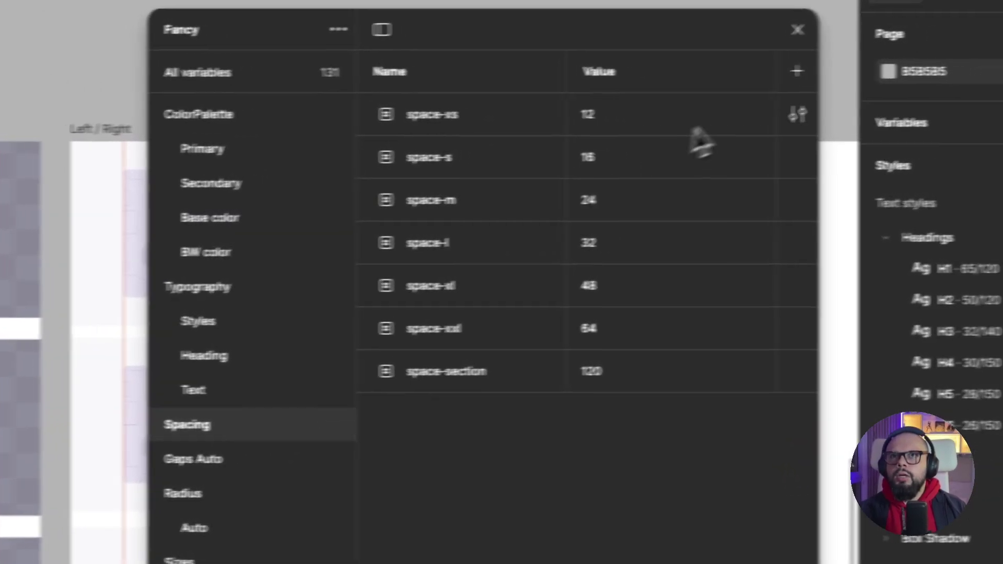
left_click(798, 115)
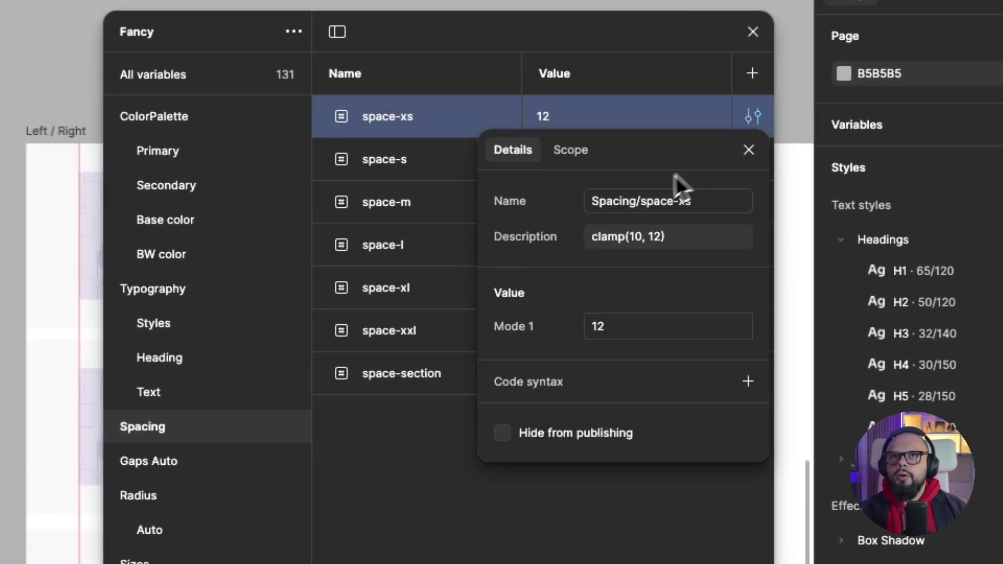
left_click(444, 472)
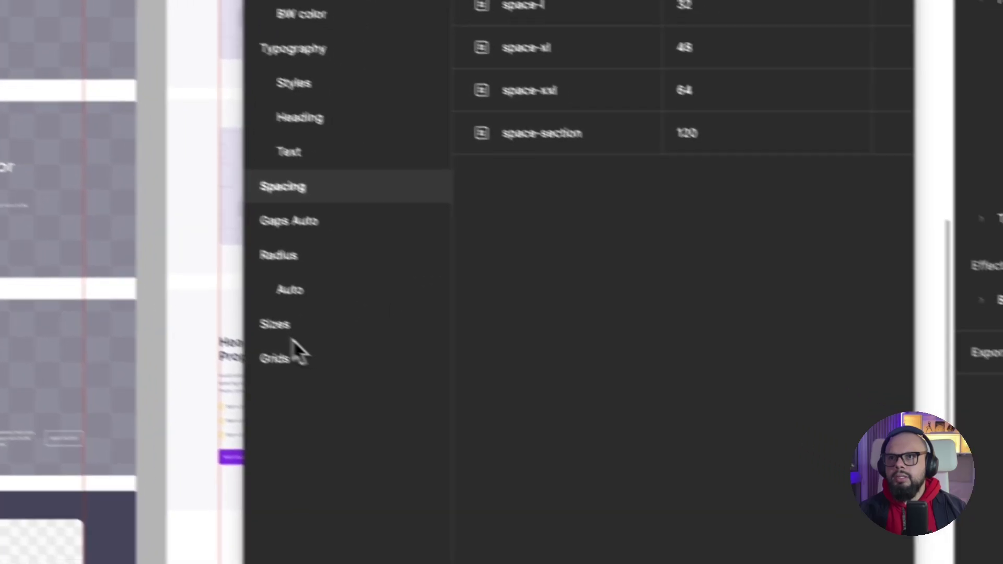
- Return to the Sizes group and check the clamp formula in the logo-width variable's description, closing its details
left_click(396, 353)
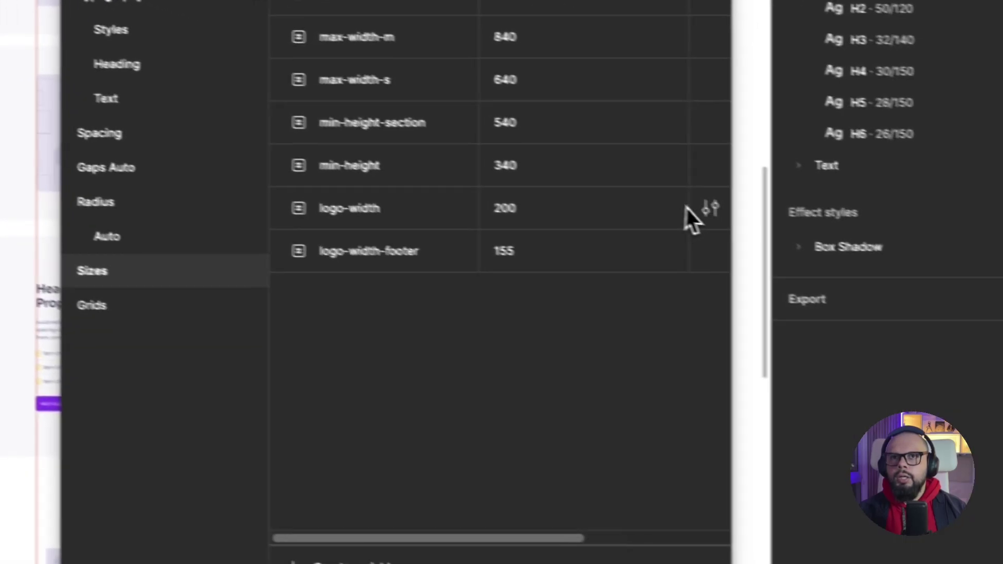
left_click(853, 244)
left_click(858, 245)
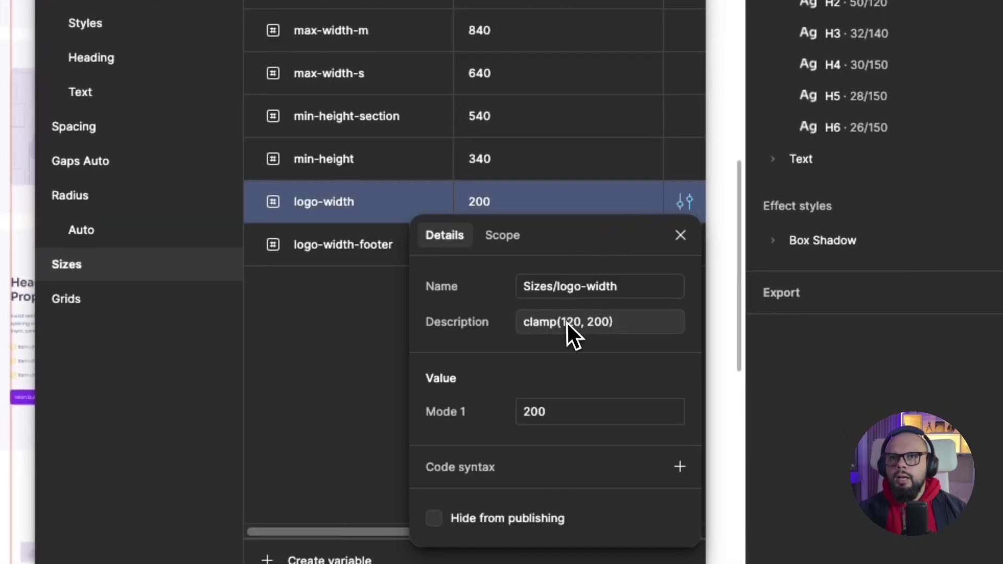
left_click(368, 359)
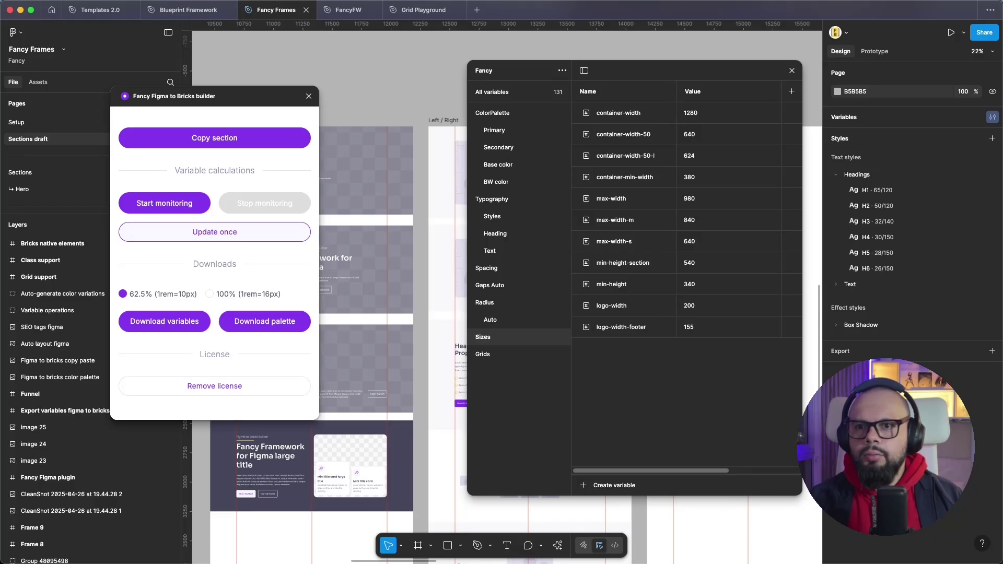
- Switch to the Bricks builder and delete the section containing the mini cards from the page
key("super+Tab")
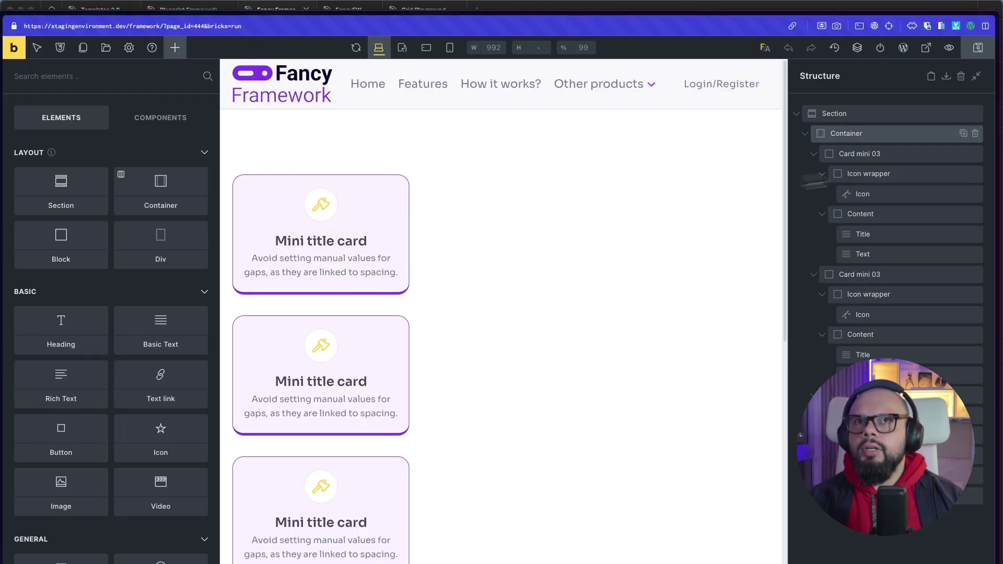
left_click(975, 115)
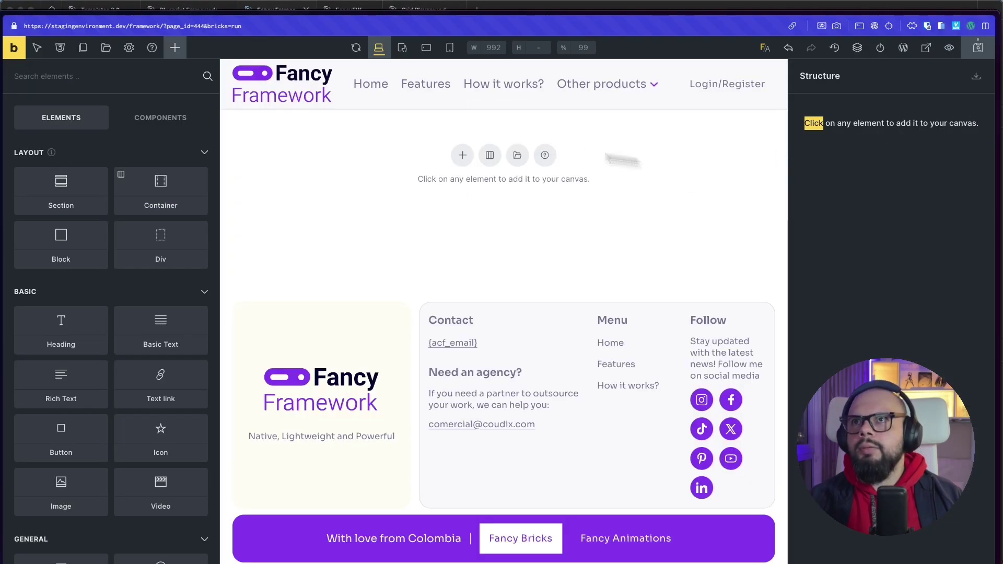
- Open the variables manager and import fancy-variables.json together with its variable categories
left_click(60, 48)
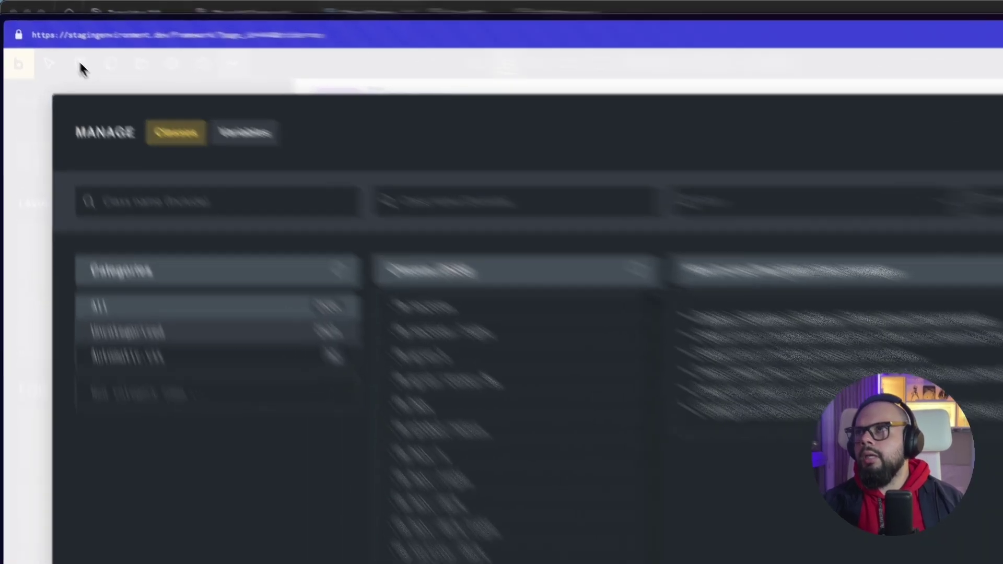
left_click(60, 48)
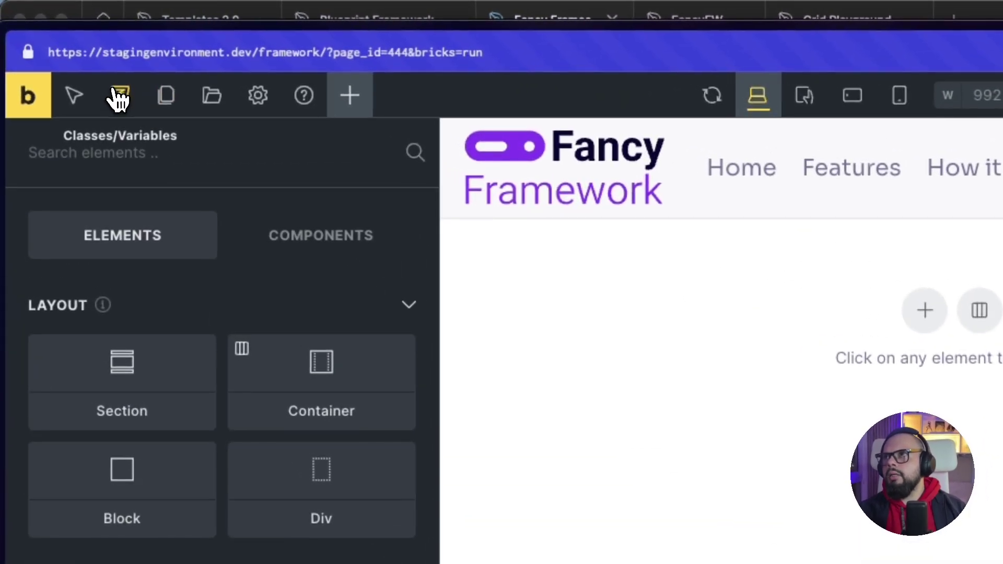
left_click(121, 97)
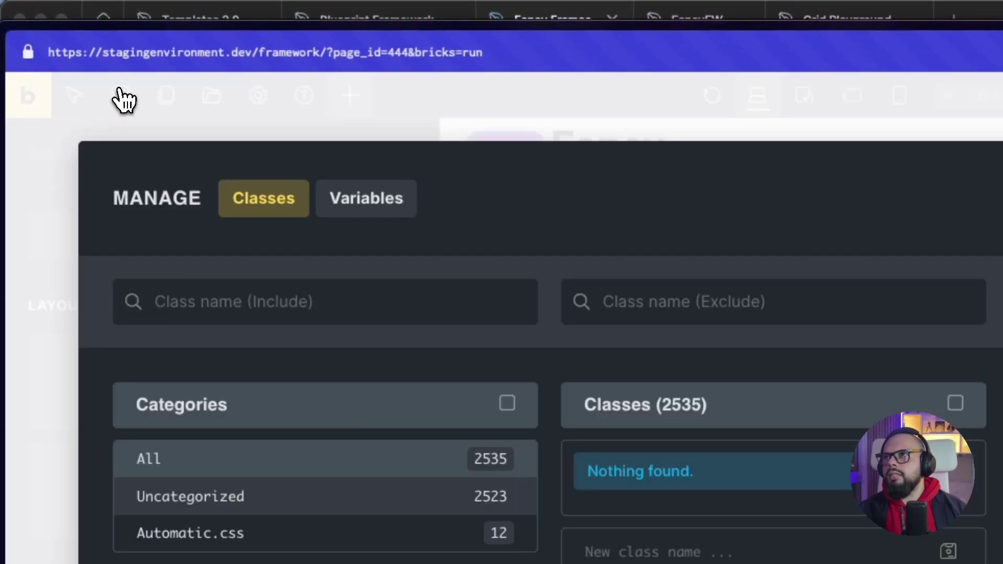
left_click(367, 210)
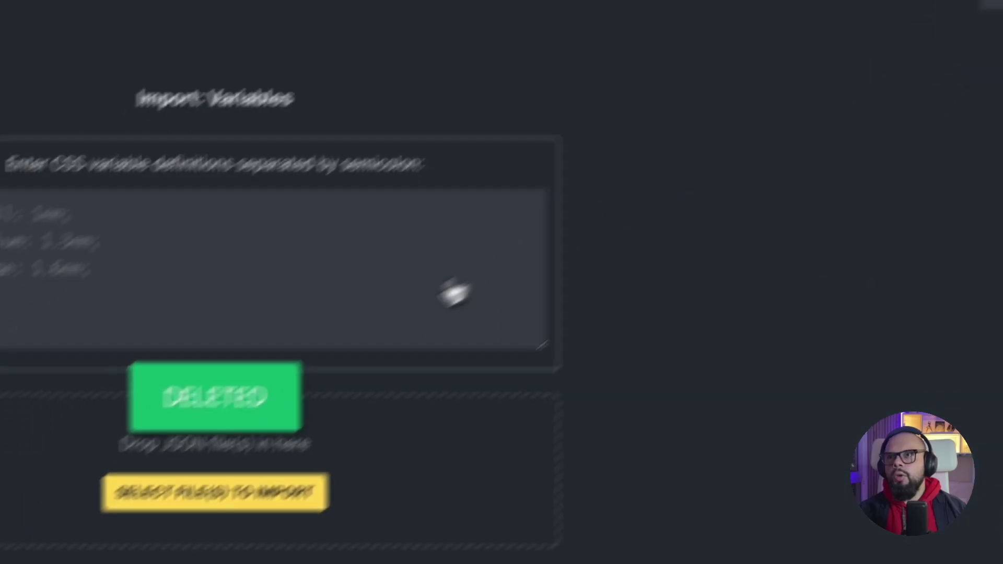
left_click(316, 454)
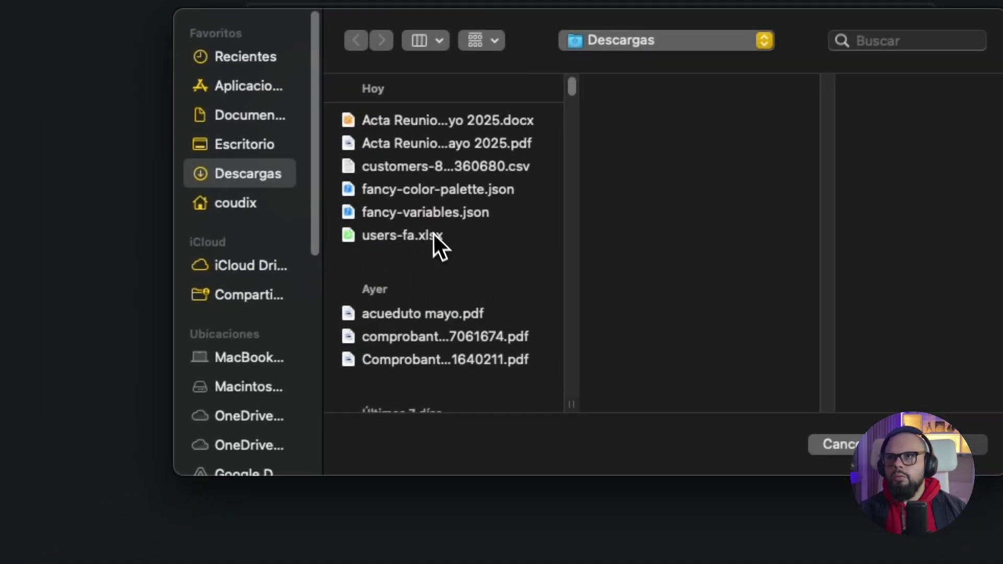
left_click(441, 211)
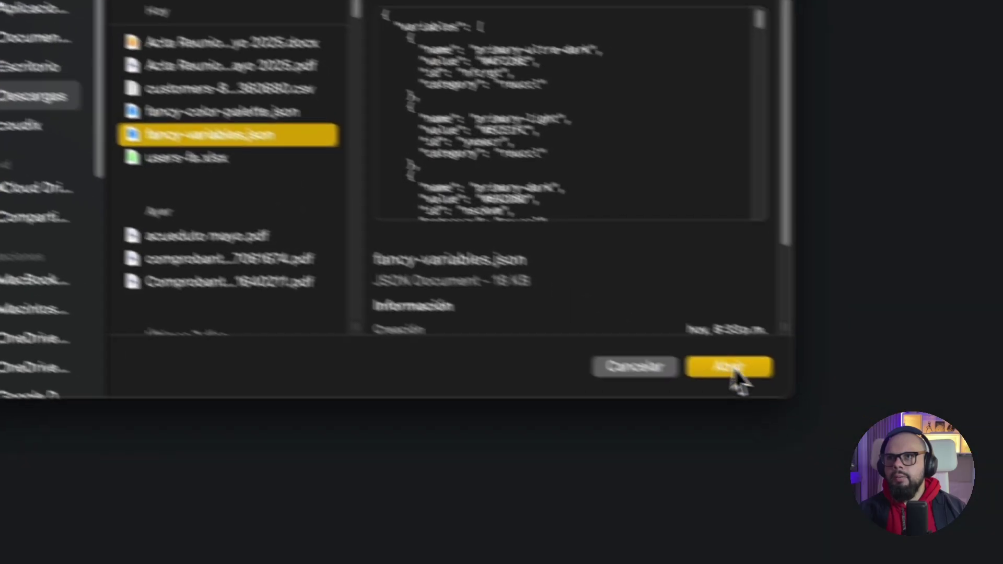
left_click(677, 348)
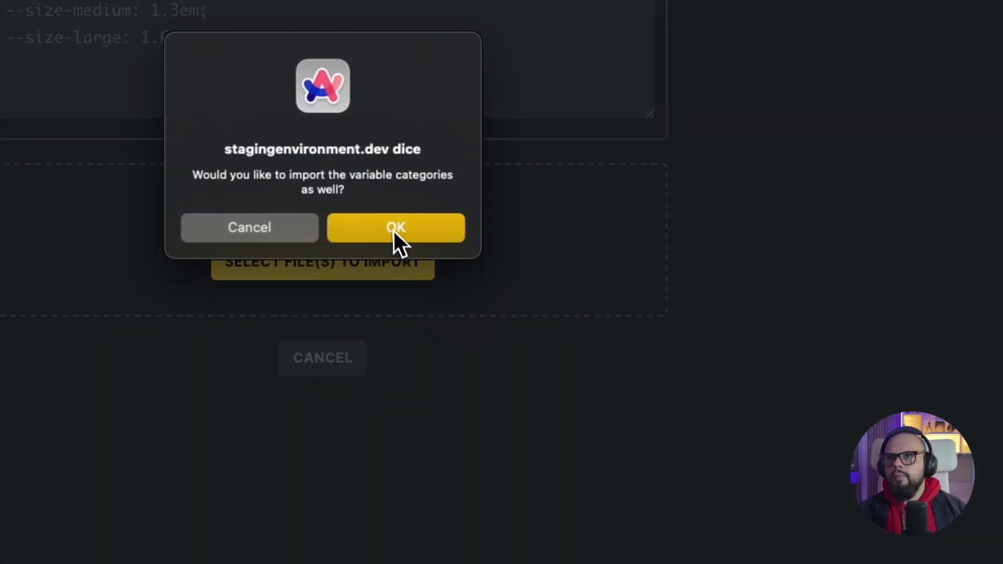
left_click(392, 233)
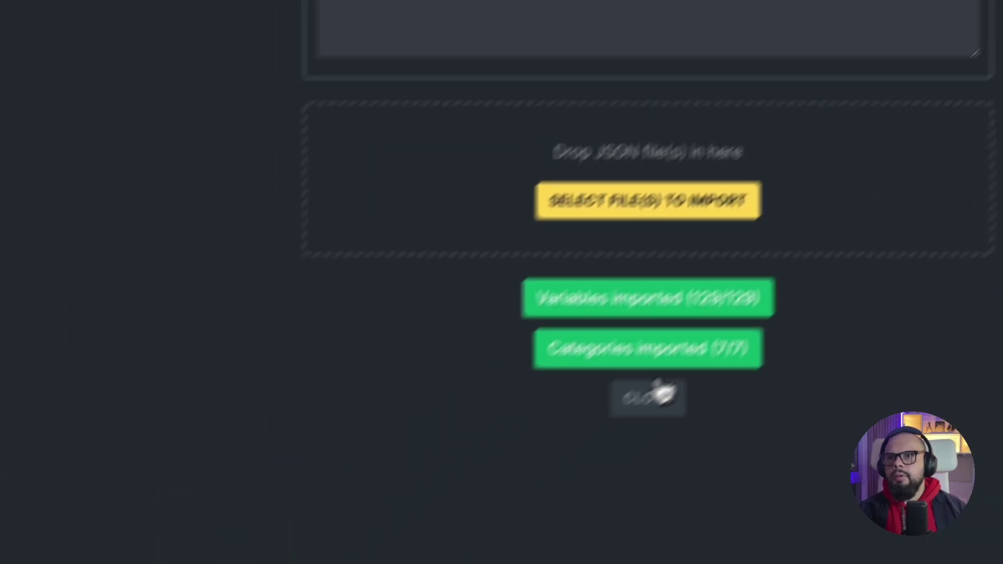
left_click(662, 396)
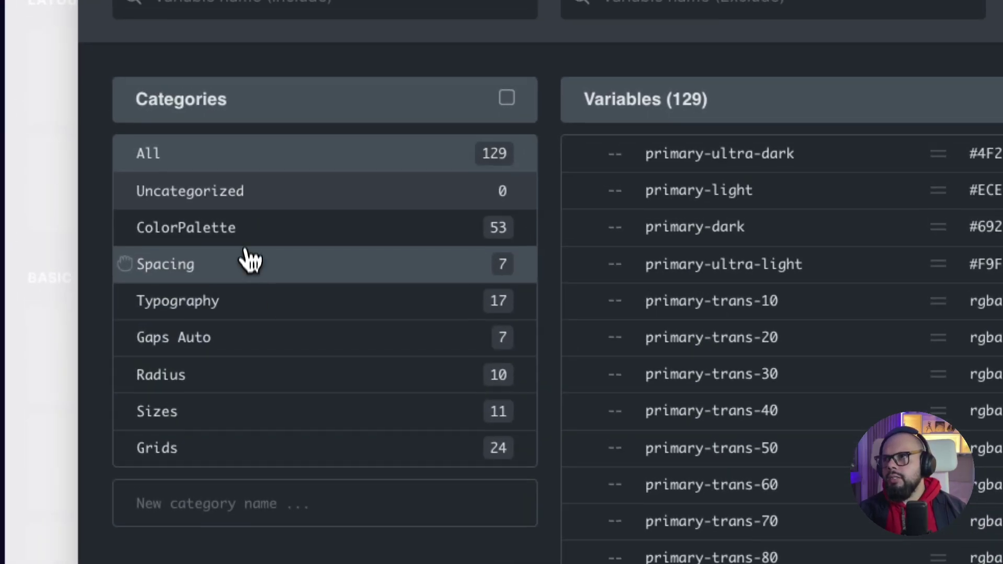
- Examine the imported variables by category, including ColorPalette, Typography, Gaps Auto, Sizes, Radius and Grids
left_click(246, 241)
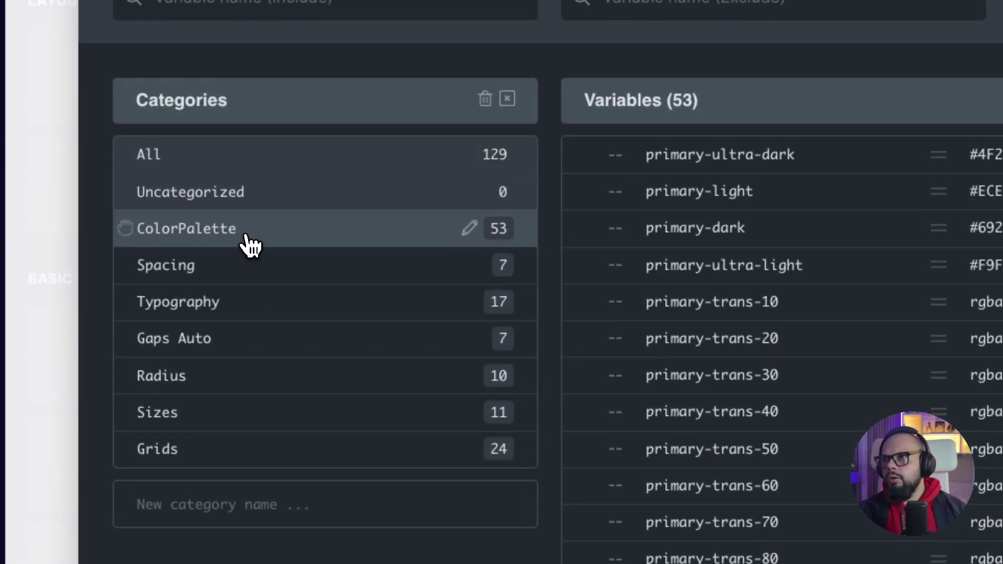
scroll(922, 321, "down", 20)
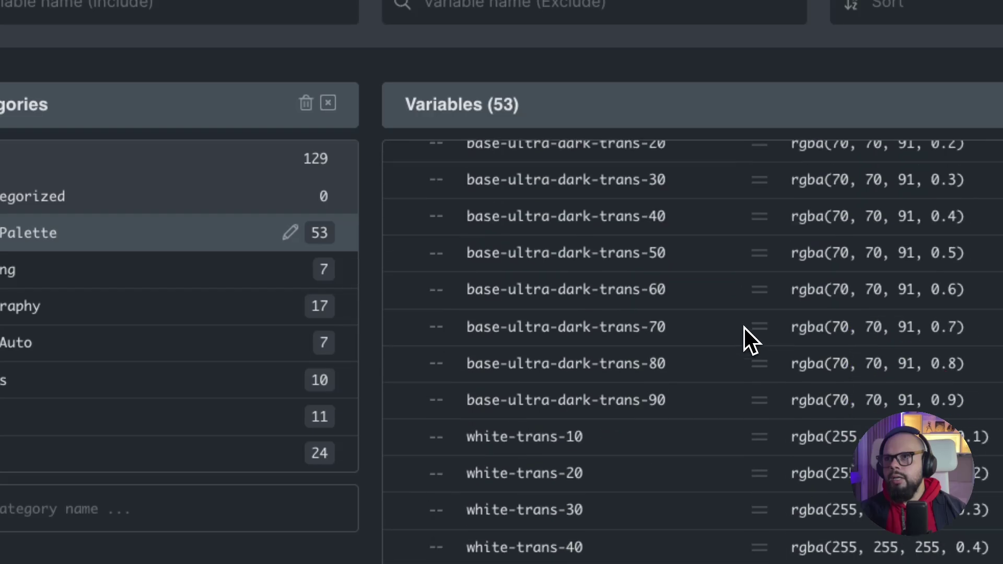
scroll(744, 327, "up", 10)
scroll(743, 327, "up", 5)
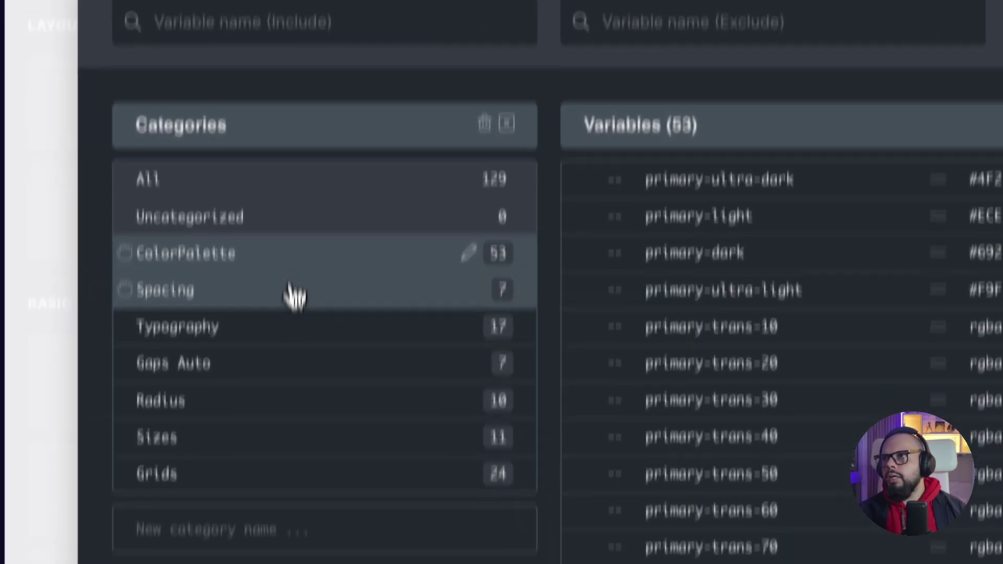
left_click(223, 307)
left_click(254, 345)
left_click(303, 284)
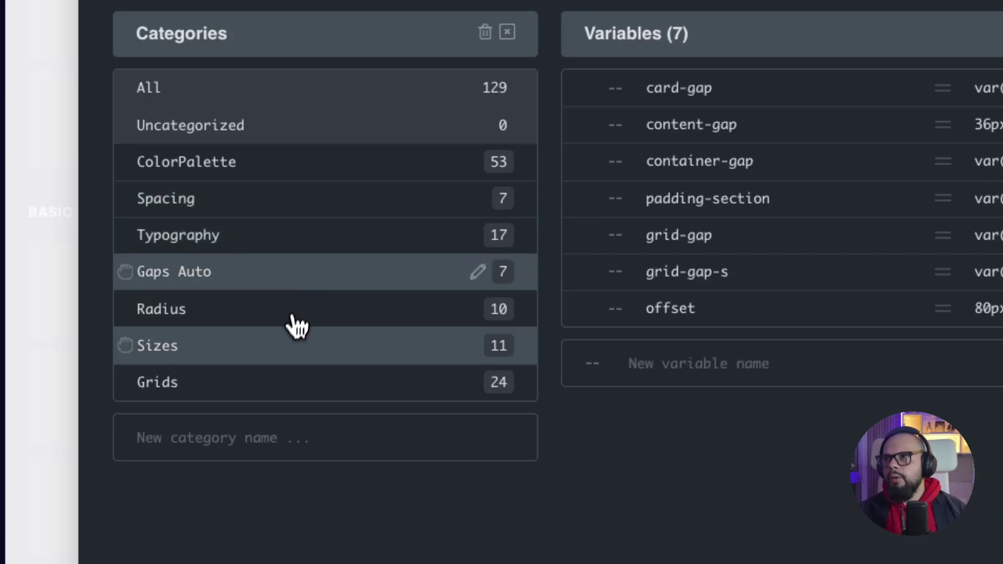
left_click(290, 339)
left_click(289, 313)
left_click(271, 381)
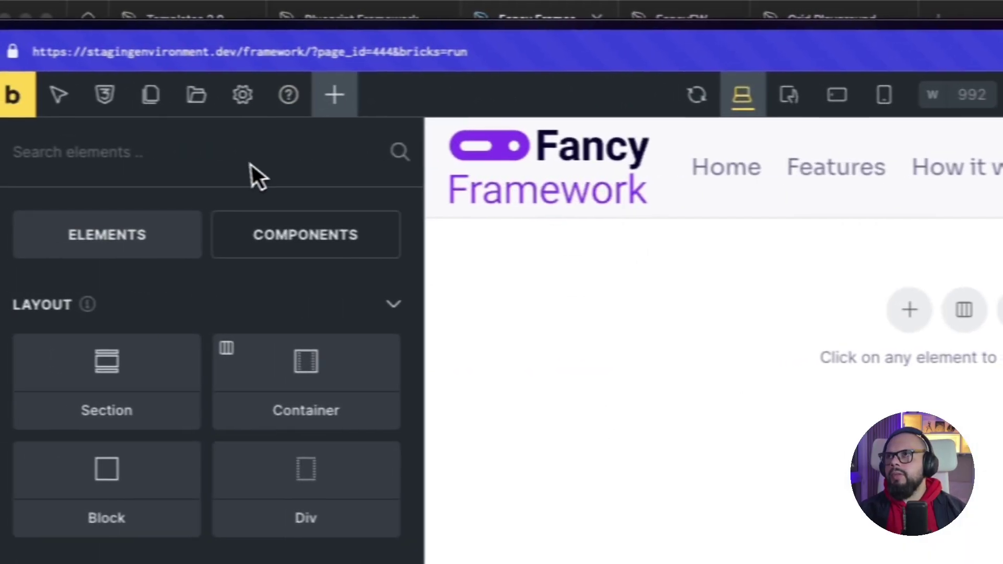
- Open the Colors settings of the Coudix theme style and show the color picker for the primary color
left_click(259, 116)
left_click(265, 250)
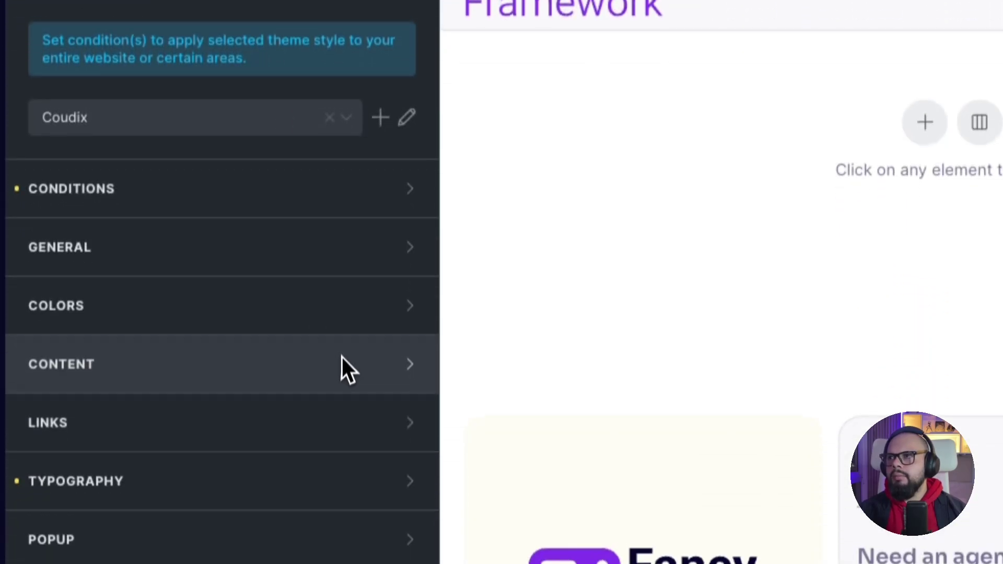
left_click(196, 130)
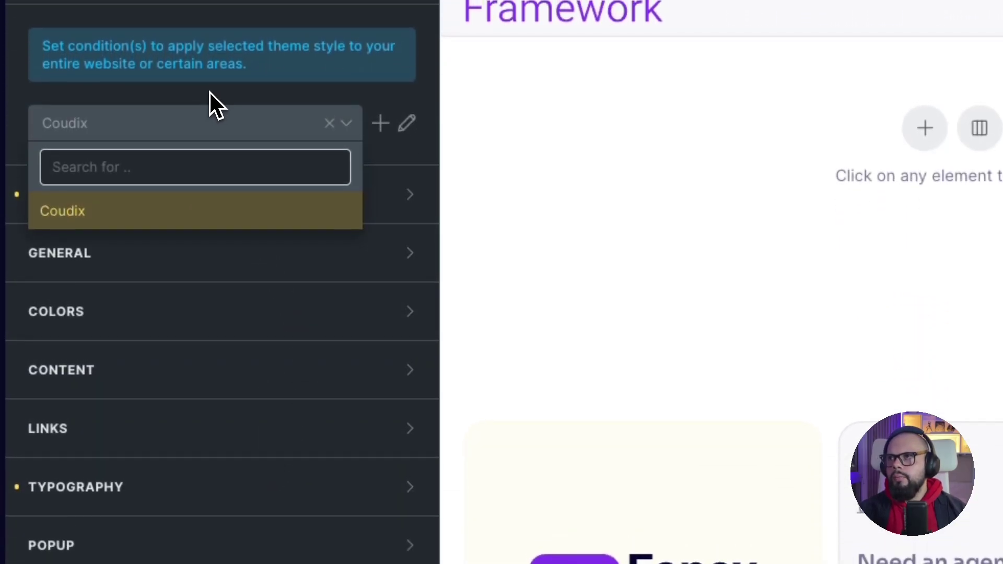
left_click(210, 86)
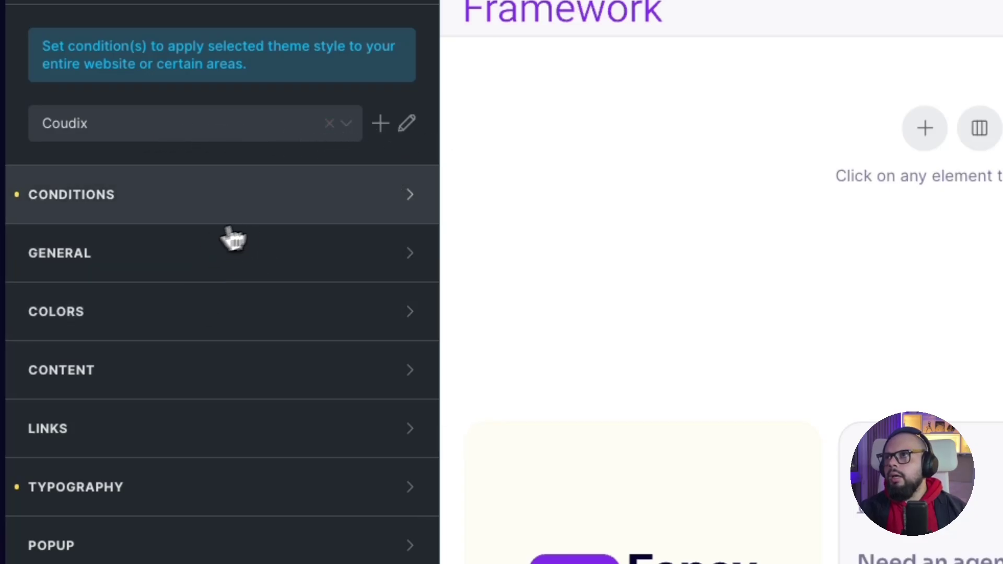
left_click(233, 326)
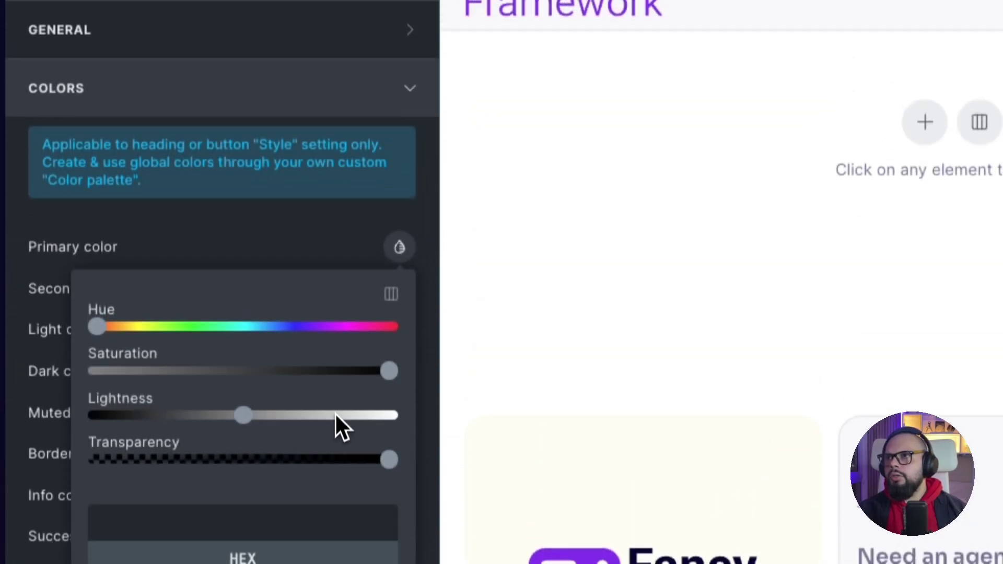
scroll(337, 418, "down", 3)
left_click(374, 58)
left_click(399, 88)
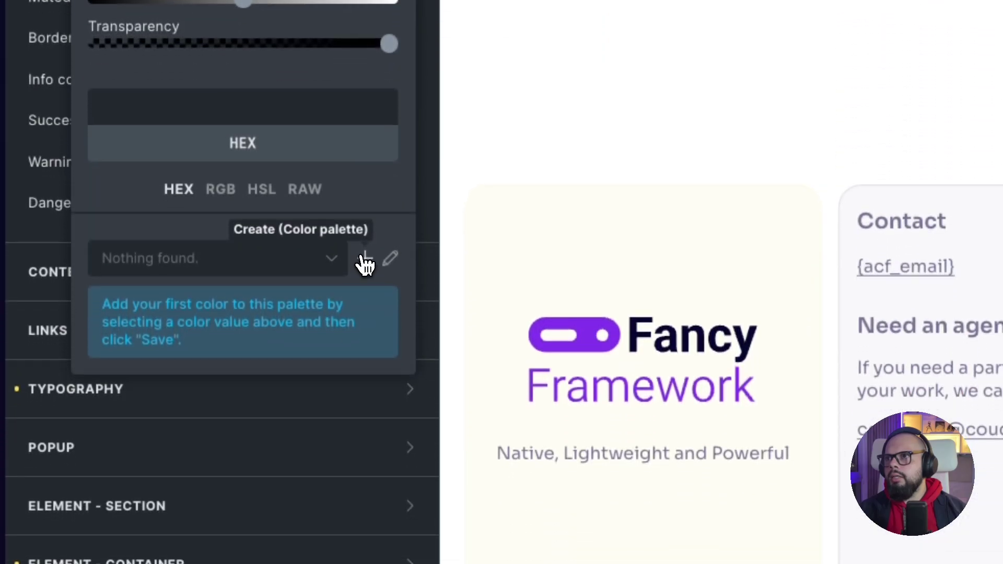
- Import fancy-color-palette.json as a new color palette
left_click(365, 523)
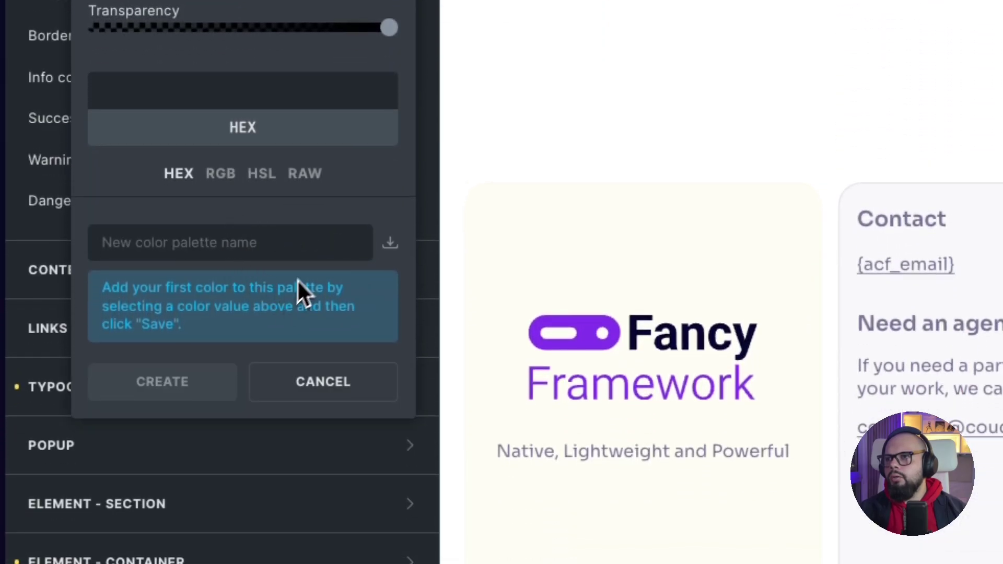
left_click(389, 244)
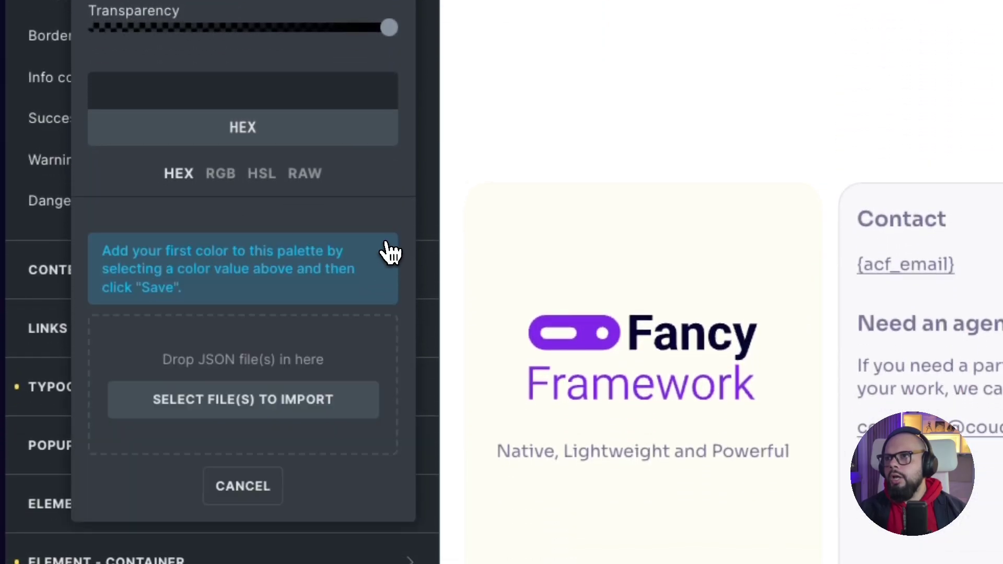
left_click(258, 410)
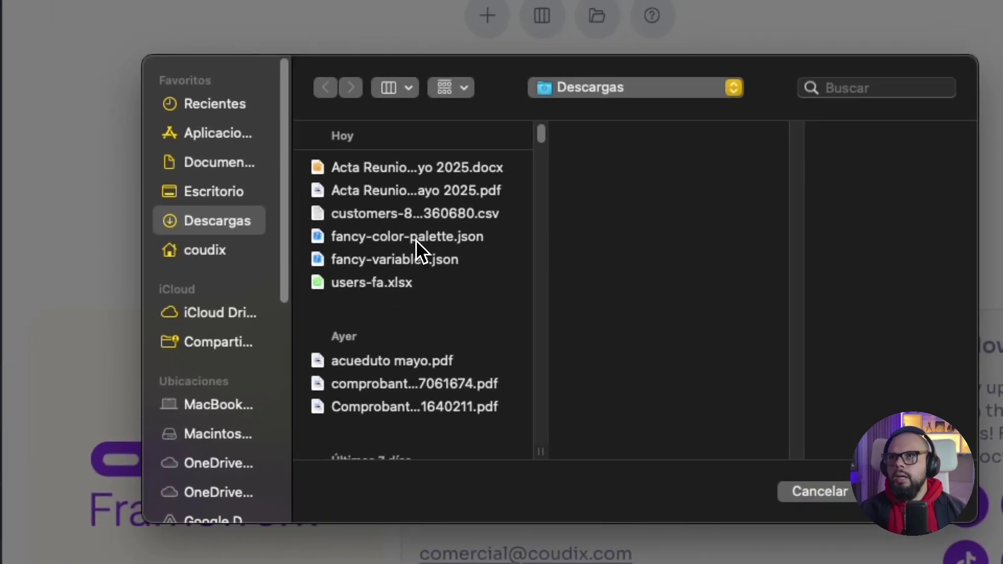
left_click(416, 240)
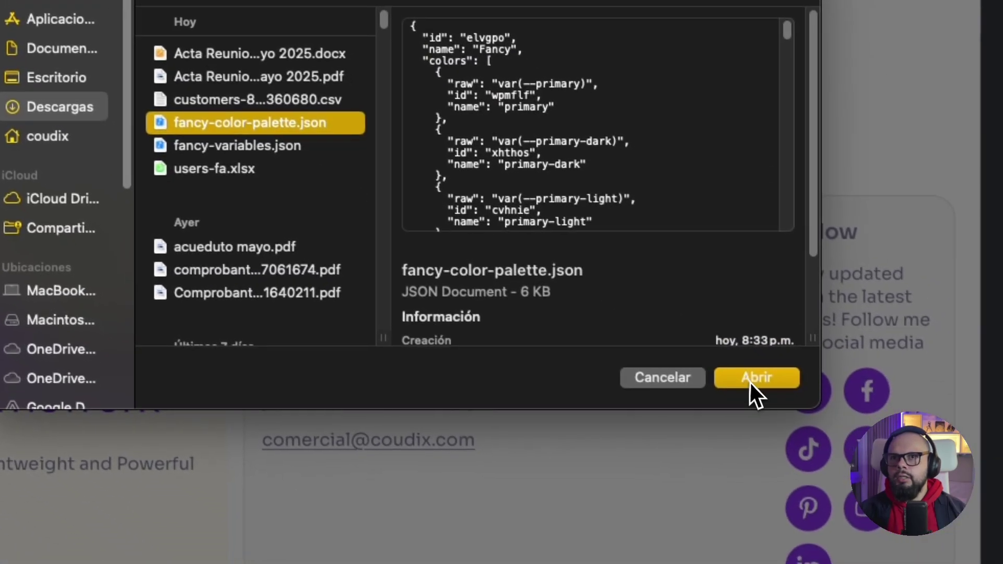
left_click(907, 495)
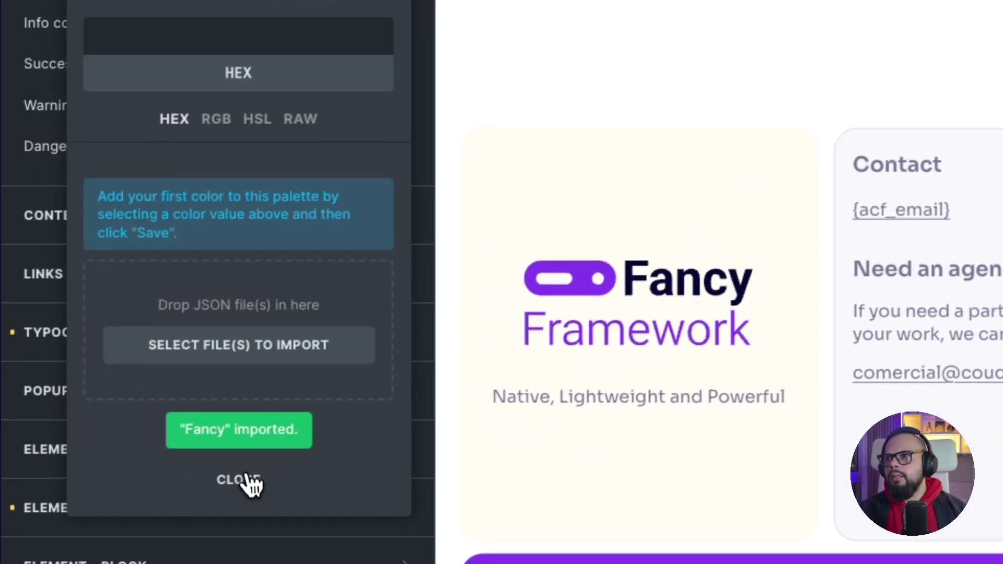
left_click(246, 480)
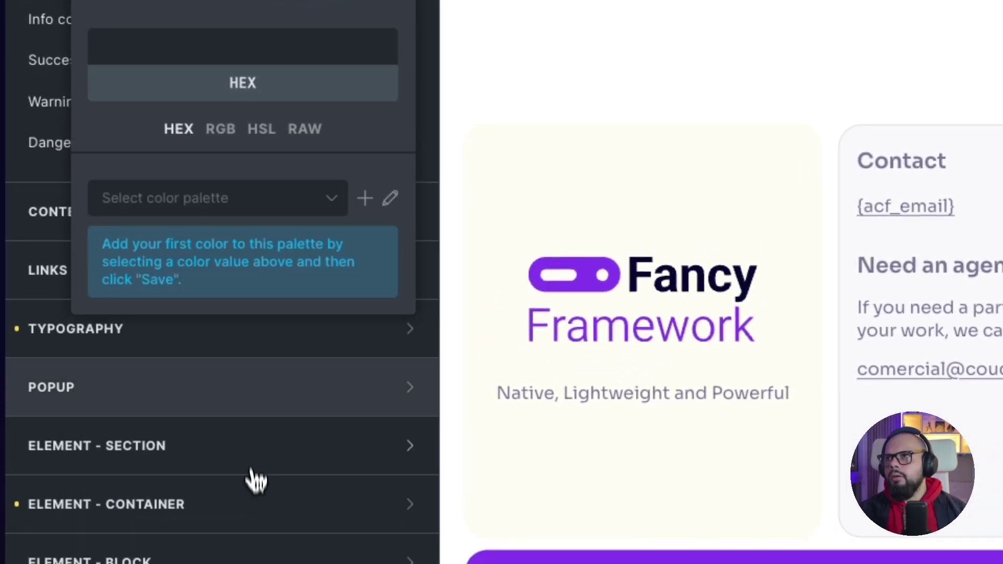
- Select the Fancy color palette, switch on the toggle in its settings and save it
left_click(230, 204)
left_click(195, 239)
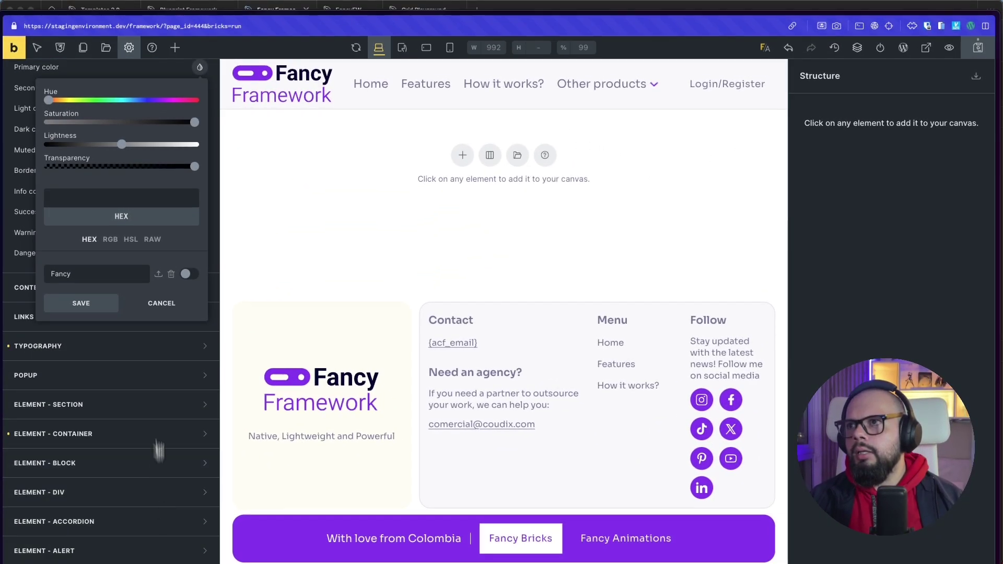
left_click(185, 274)
left_click(80, 303)
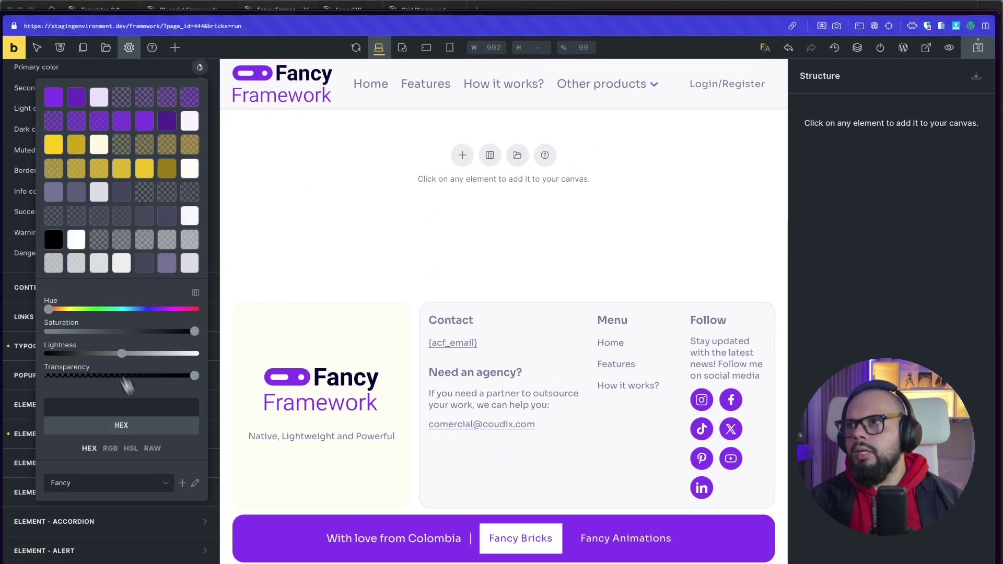
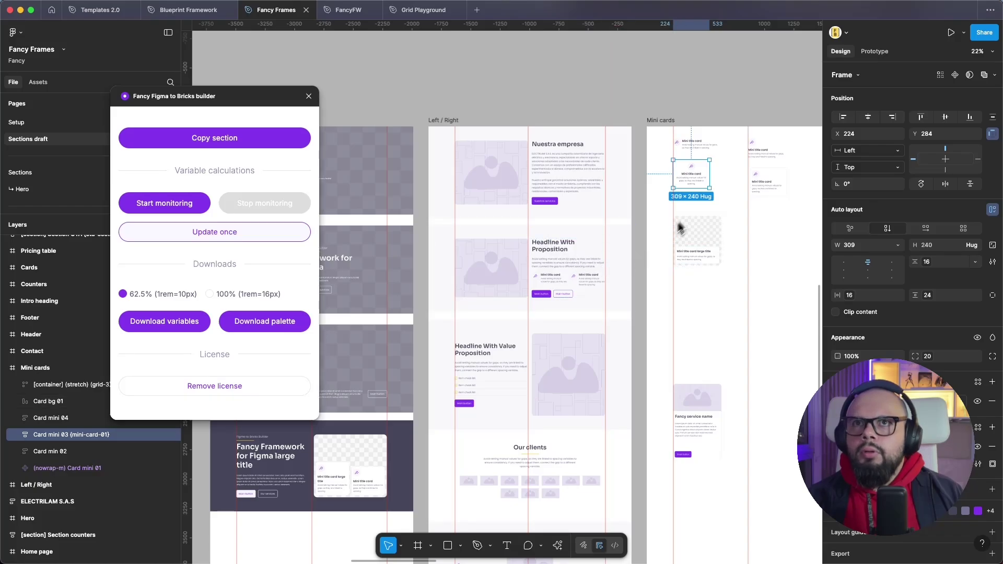
- Switch to Figma, expand Card mini 04 with its Icon wrapper and Content layers, and inspect its [h3] Title text
scroll(735, 157, "up", 10)
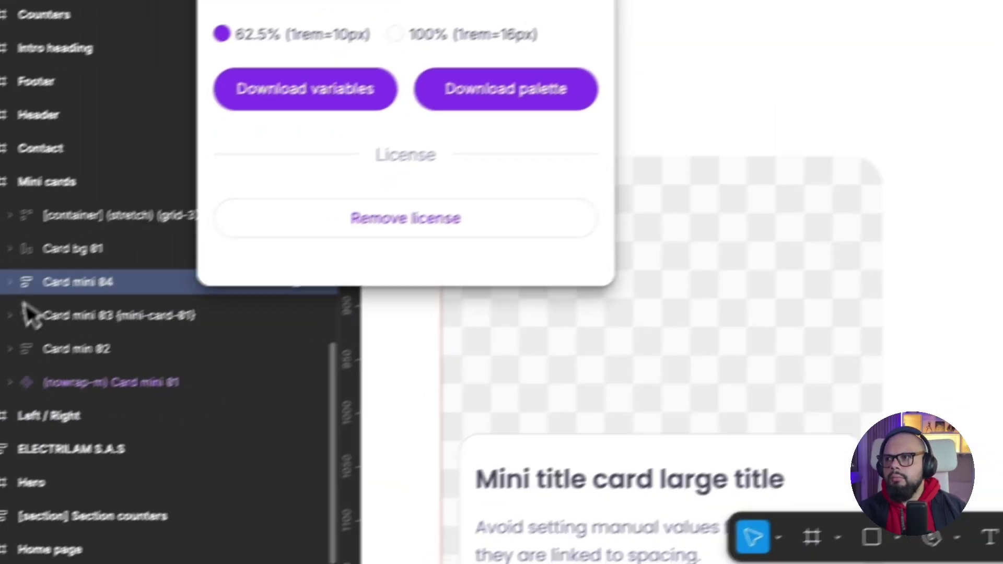
left_click(10, 282)
left_click(34, 316)
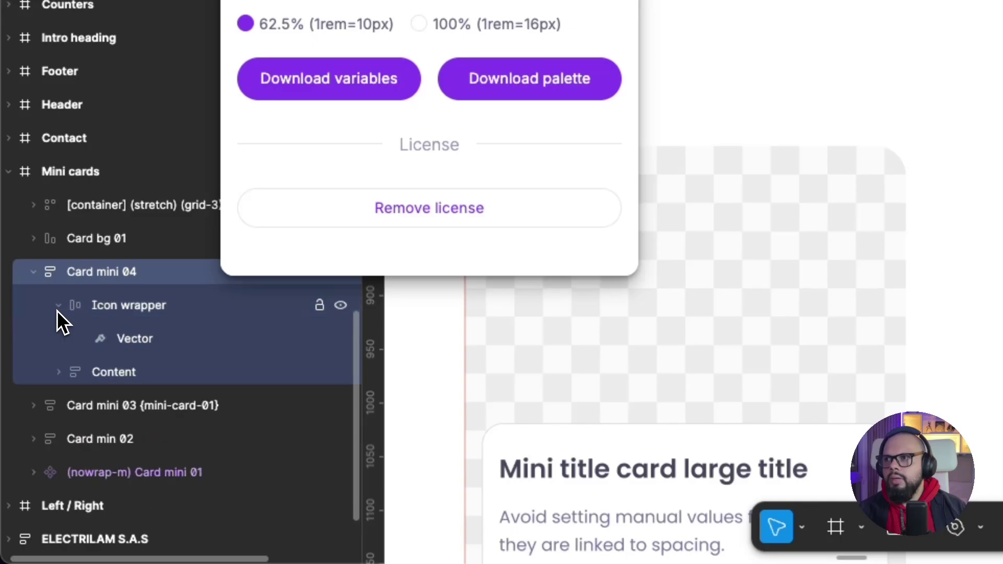
left_click(58, 380)
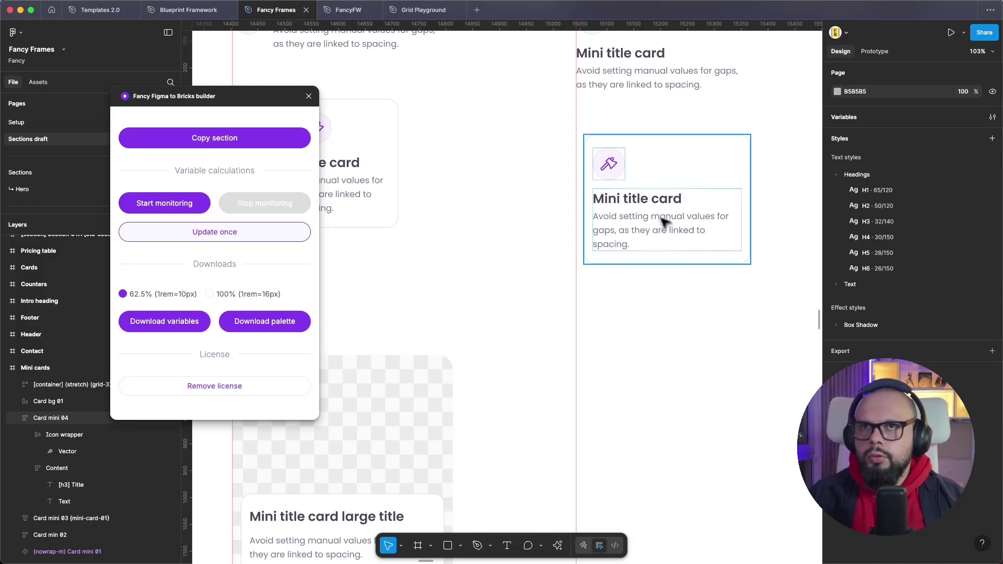
left_click(646, 204)
left_click(646, 204)
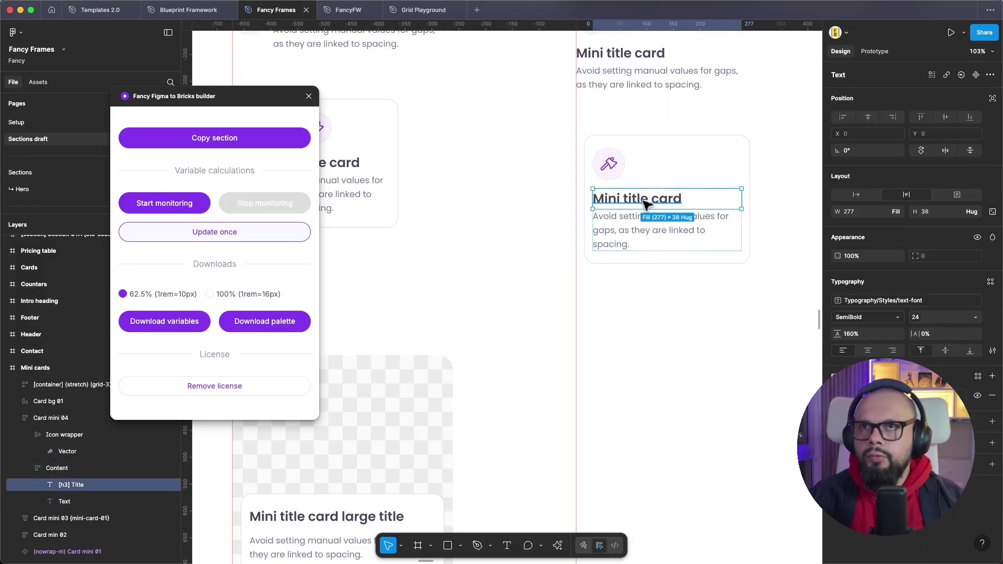
- Copy the Card mini 04 frame with the plugin for pasting into Bricks and switch back to the Bricks builder
left_click(677, 273)
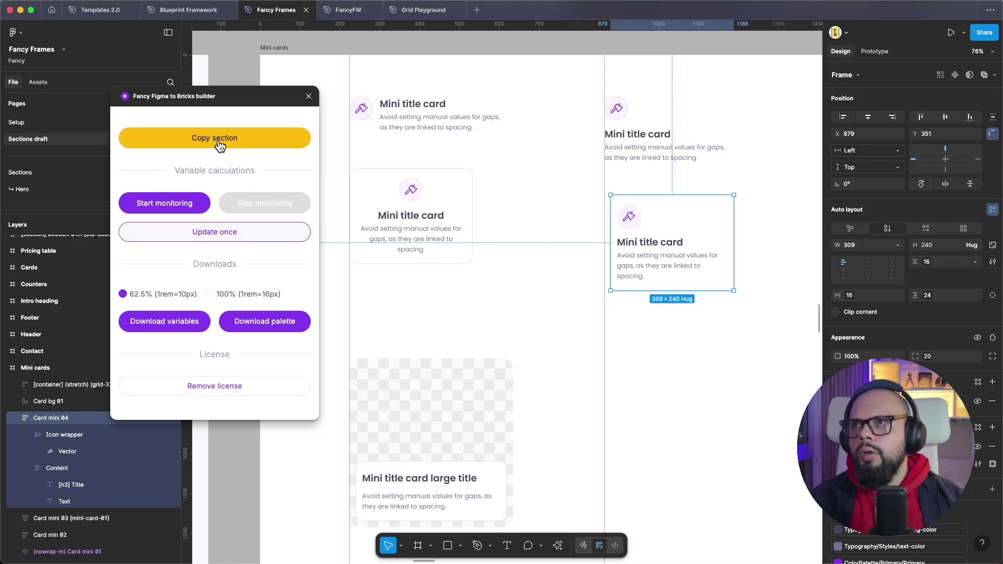
left_click(215, 137)
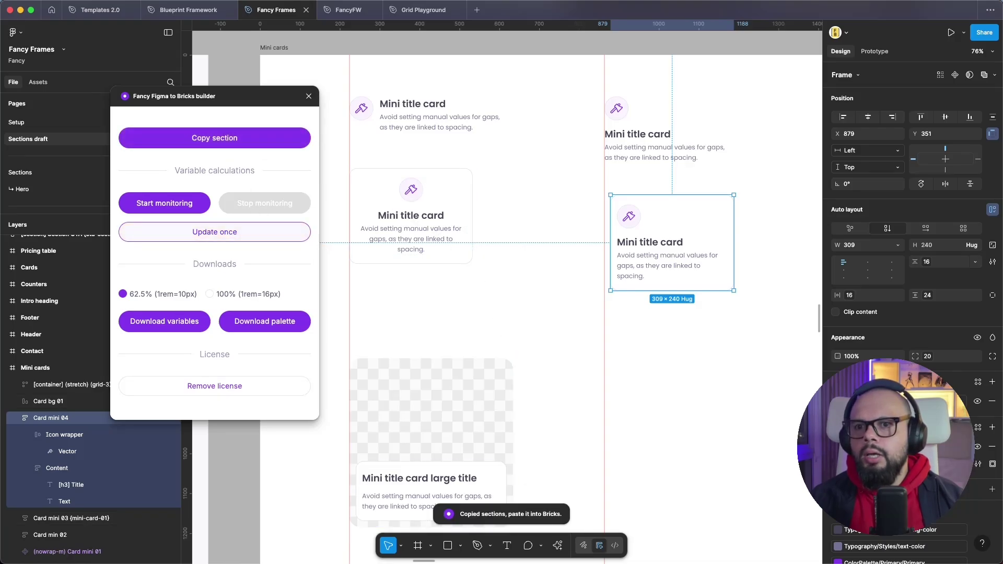
key("super+Tab")
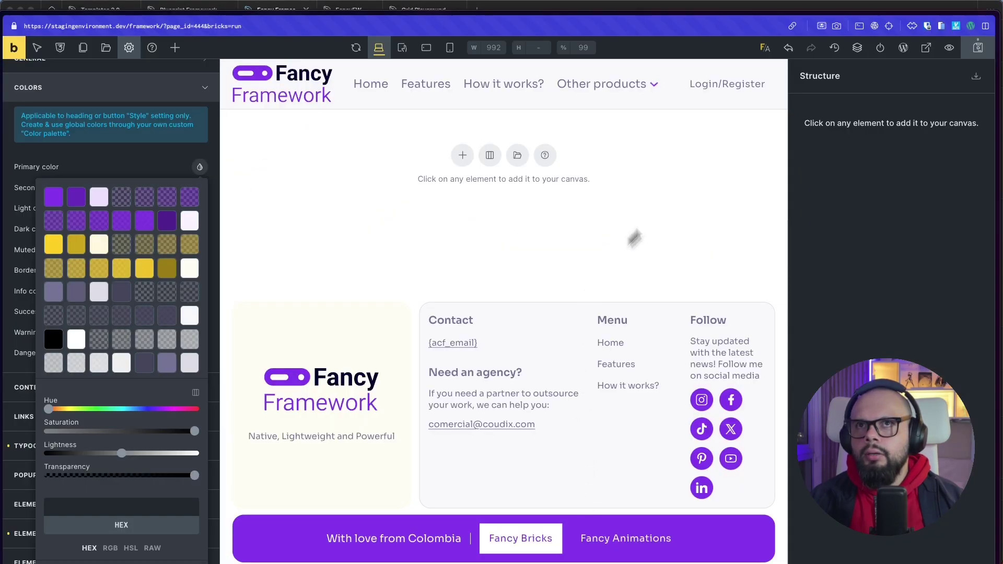
- Add a Section to the empty canvas and paste the copied Card mini 04 into its Container
left_click(187, 47)
left_click(65, 195)
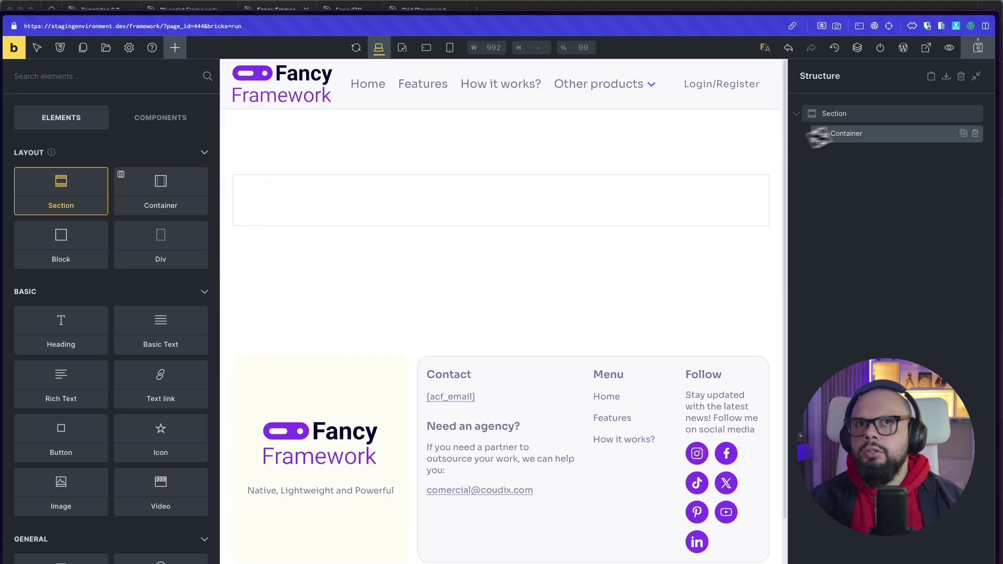
left_click(848, 134)
key("super+v")
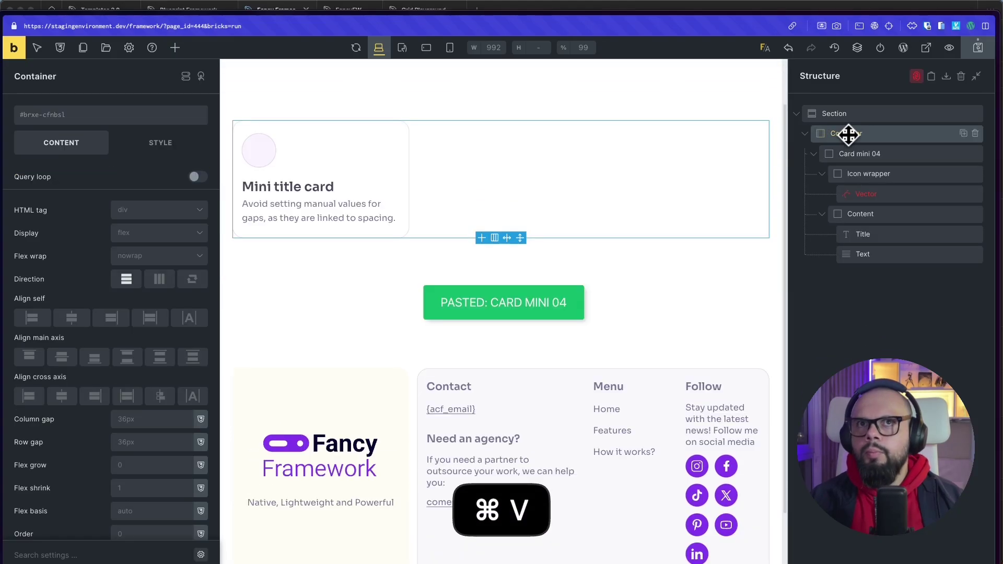
- Sign the SVG code of the Vector element in Card mini 04 and check its settings
left_click(862, 195)
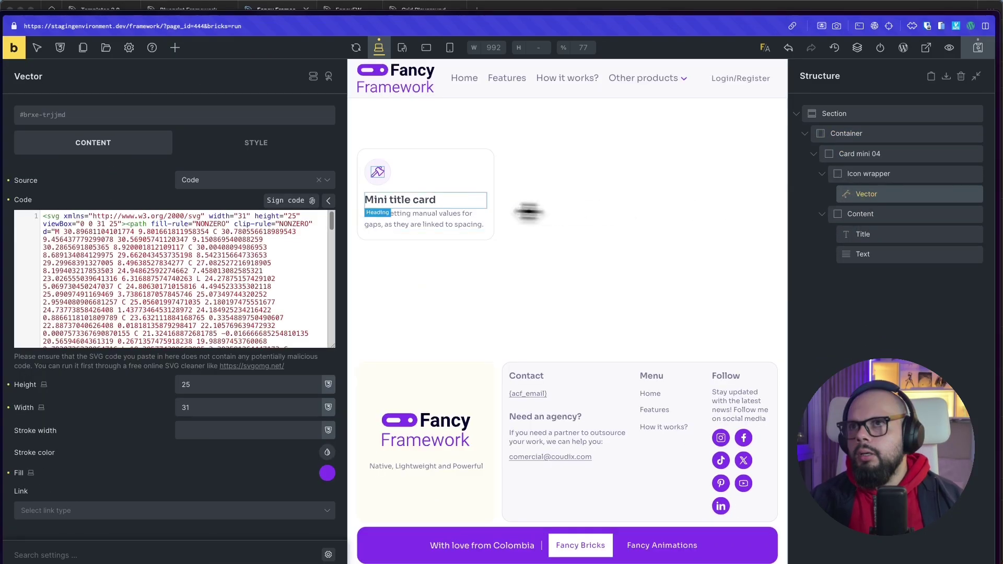
left_click(466, 180)
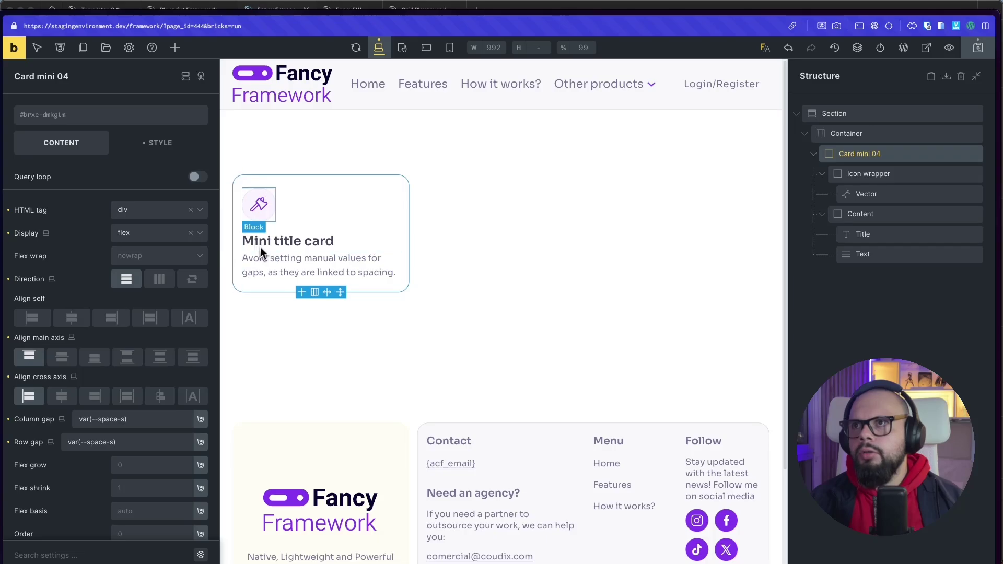
left_click(258, 207)
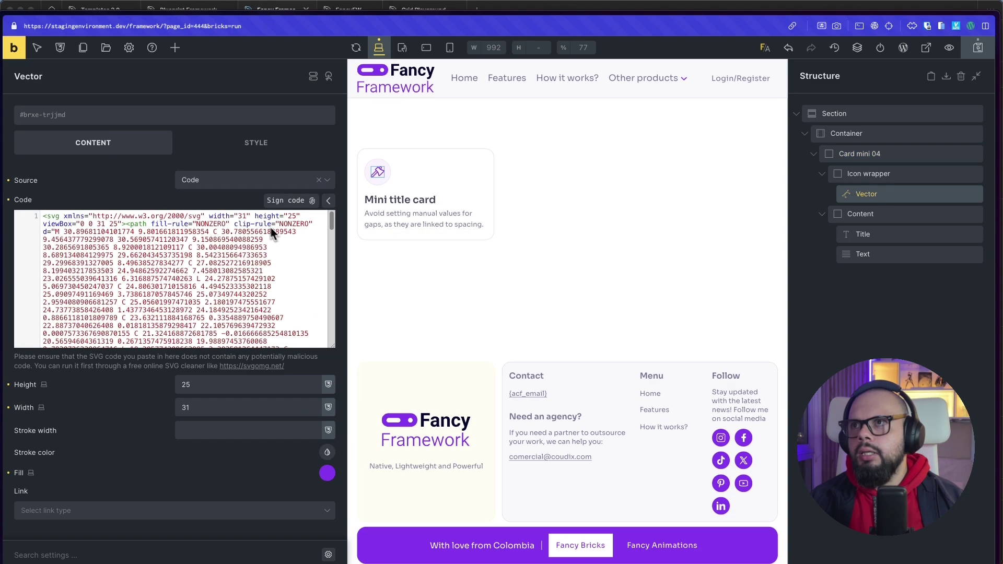
left_click(390, 208)
- Inspect the typography, colour and layout styles of the Text element in Card mini 04
left_click(347, 260)
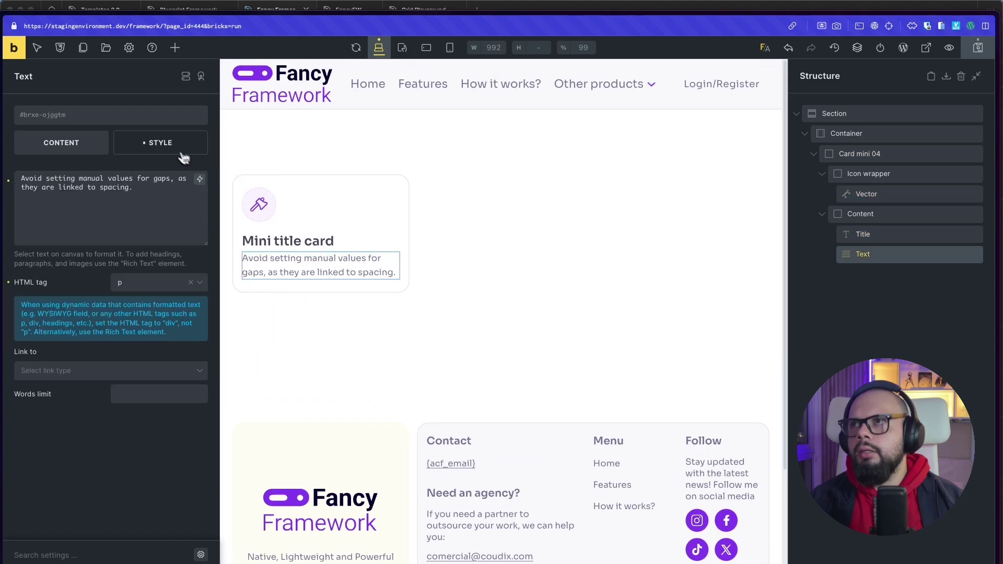
left_click(159, 142)
left_click(106, 213)
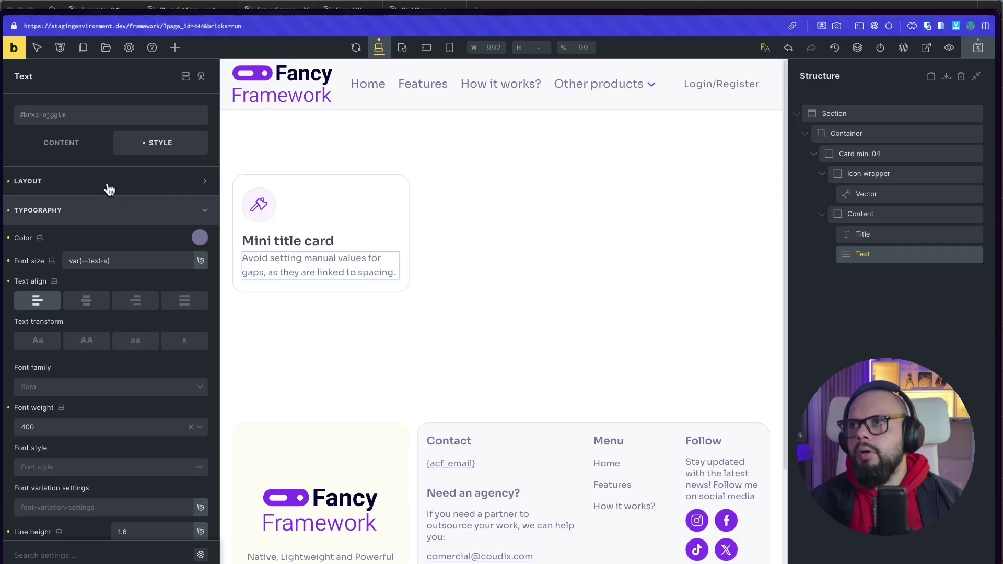
left_click(199, 238)
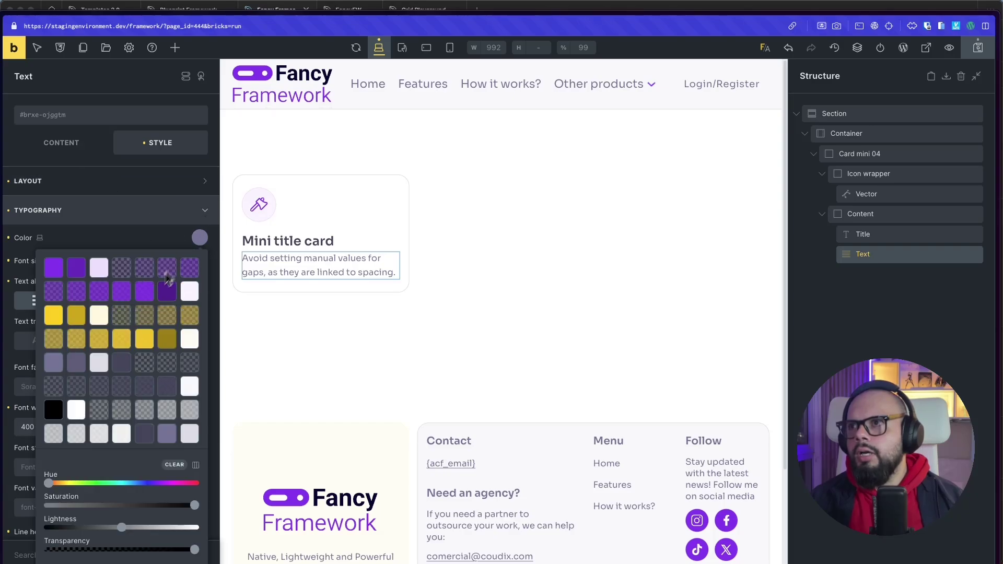
left_click(126, 240)
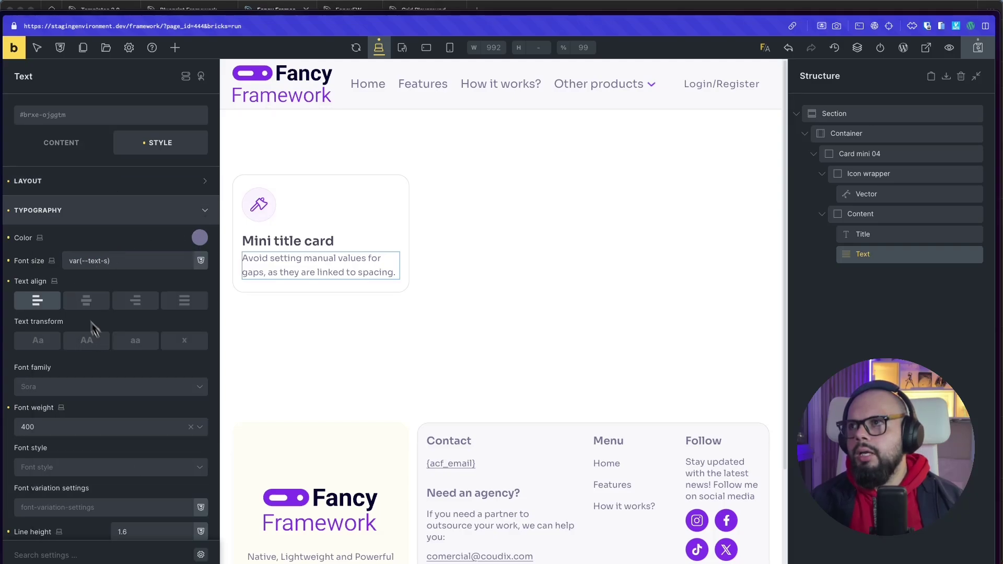
left_click(146, 219)
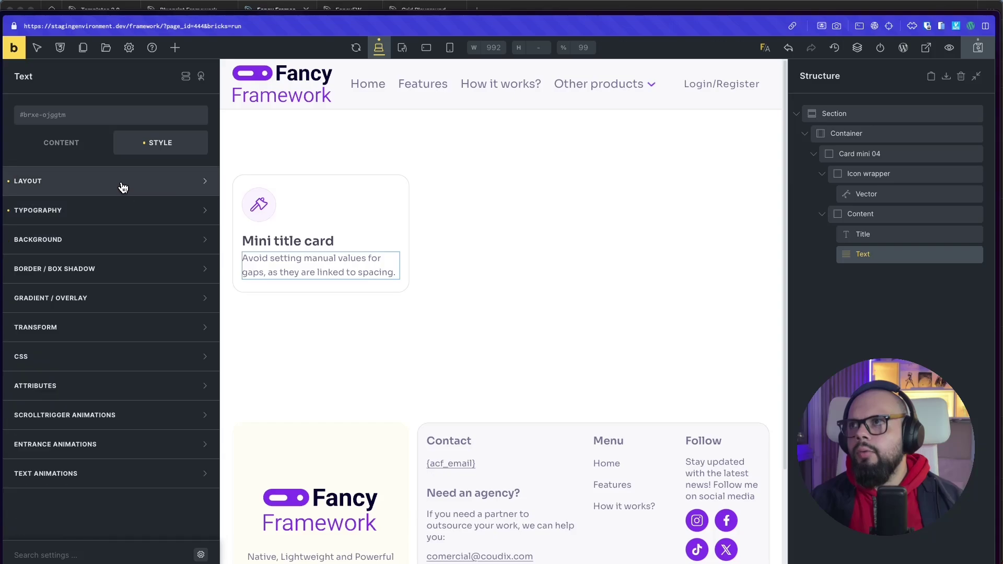
left_click(123, 186)
left_click(109, 177)
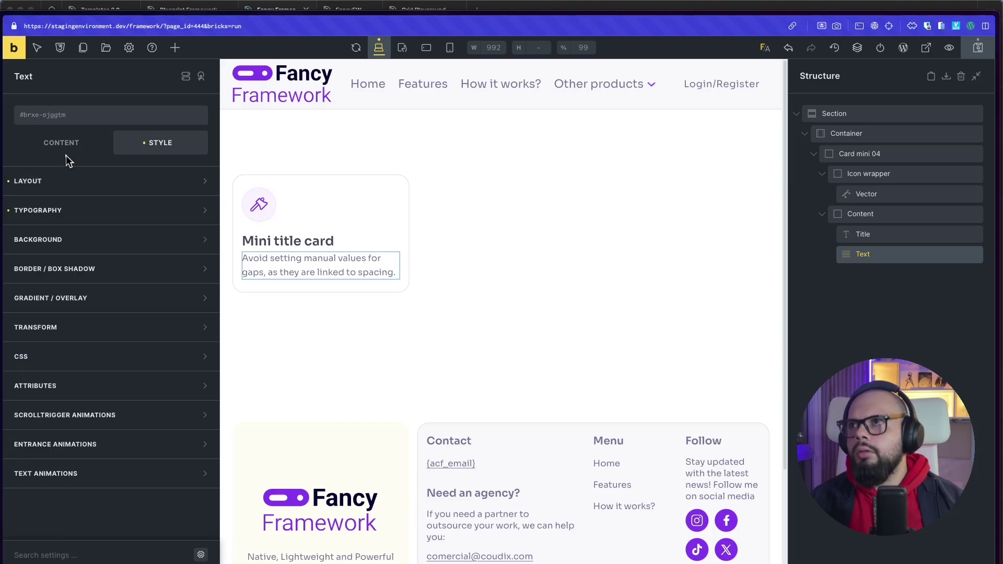
left_click(65, 149)
- Review the content settings of the Icon wrapper and the content and layout styles of the Card mini 04 block
left_click(861, 174)
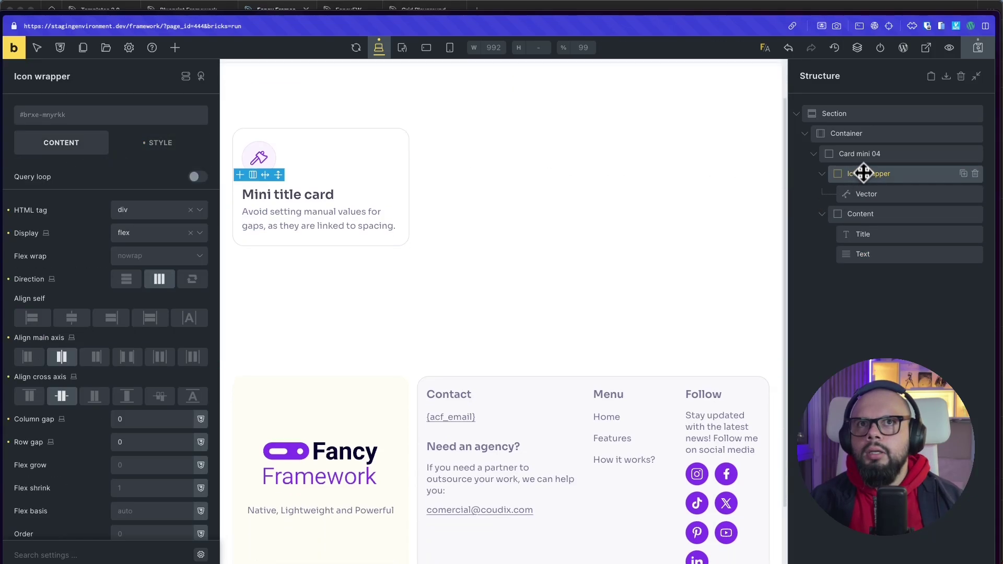
left_click(860, 155)
left_click(159, 150)
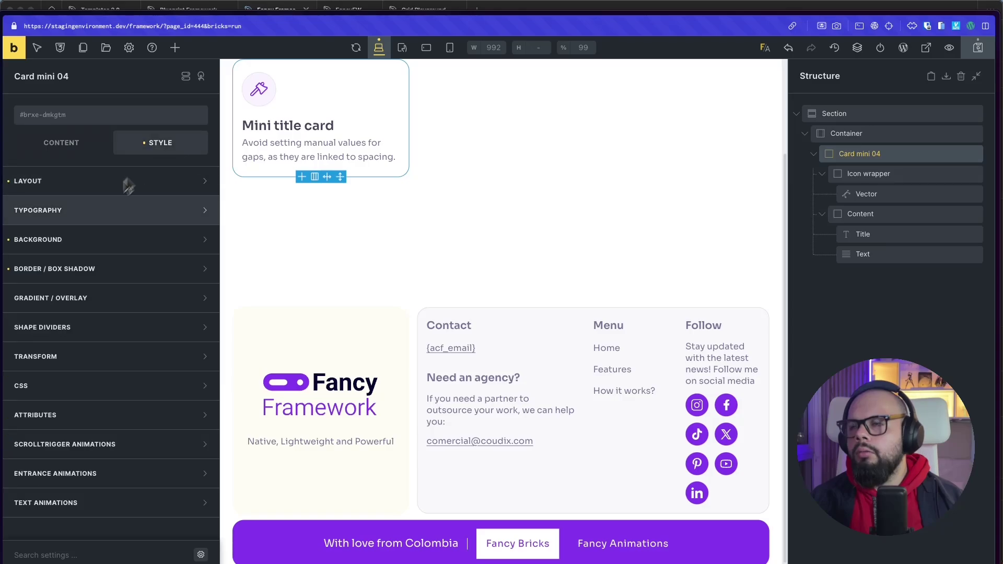
left_click(67, 182)
left_click(61, 149)
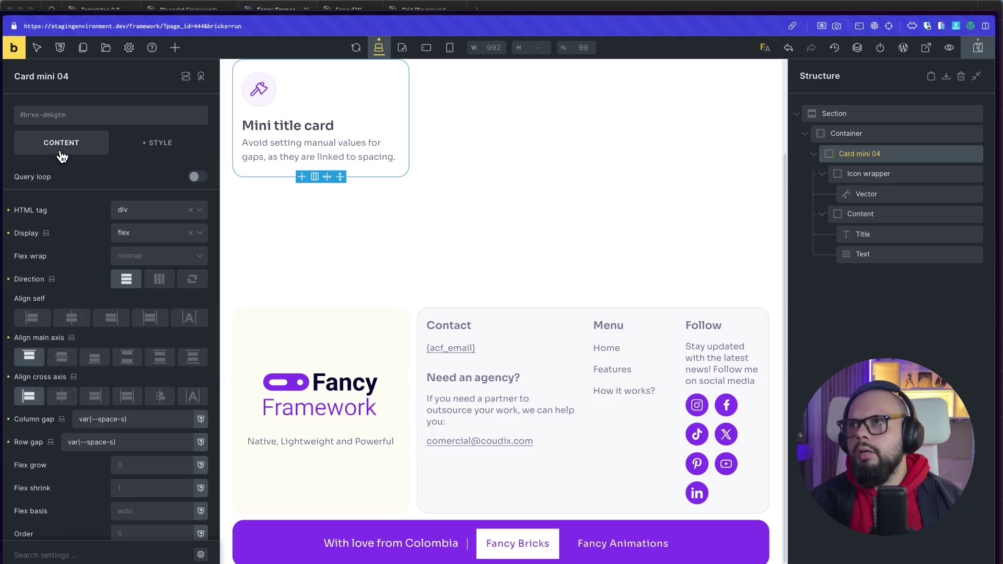
- Switch to Figma, expand Card mini 03 with its Icon wrapper and Content layers, and examine the class names in braces
left_click(566, 10)
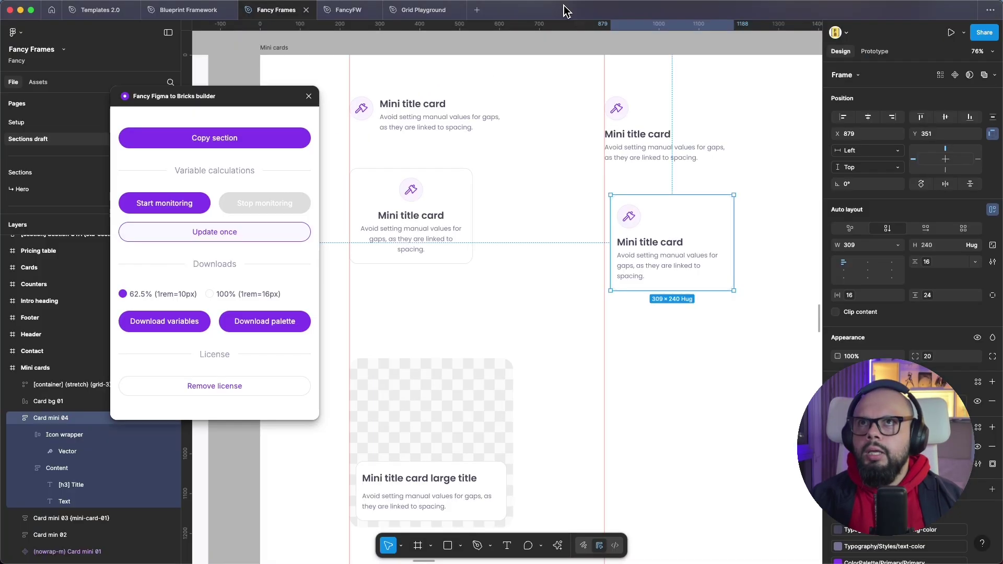
left_click(447, 230)
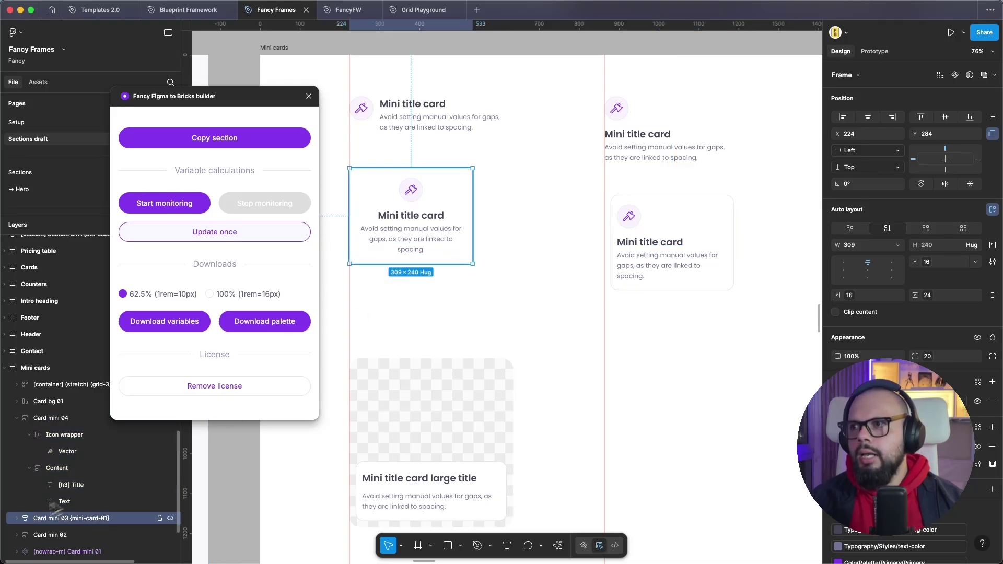
left_click(17, 517)
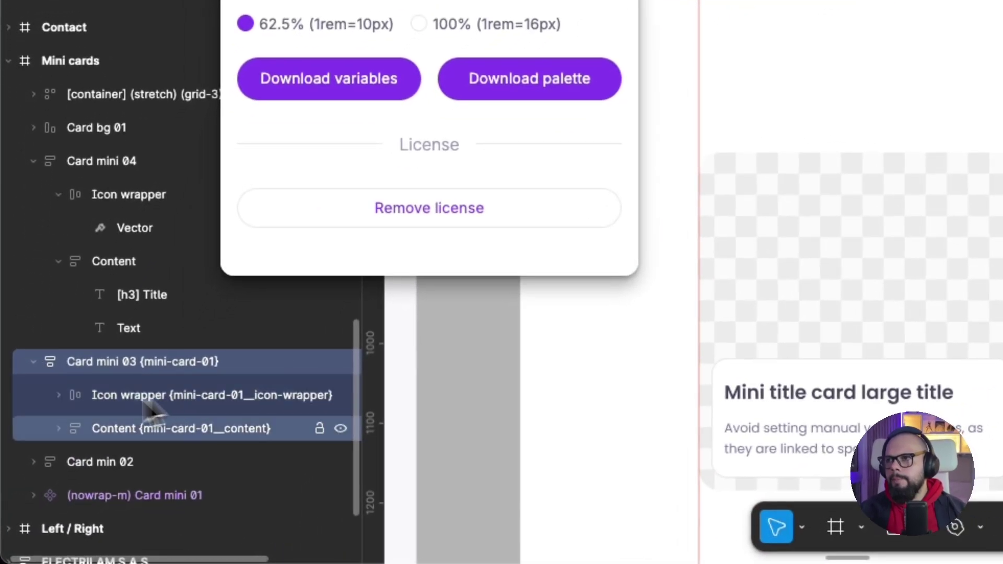
double_click(156, 364)
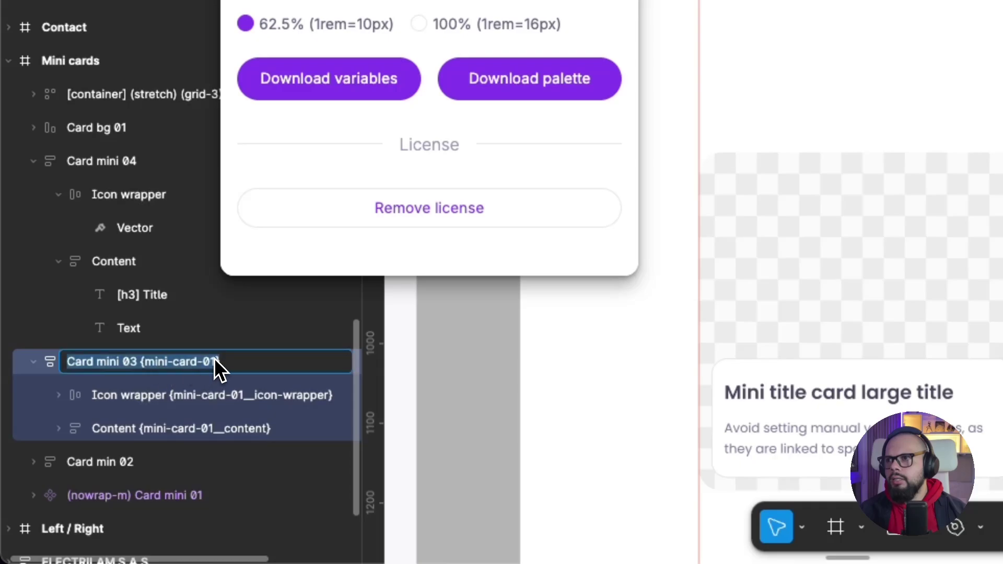
left_click(214, 360)
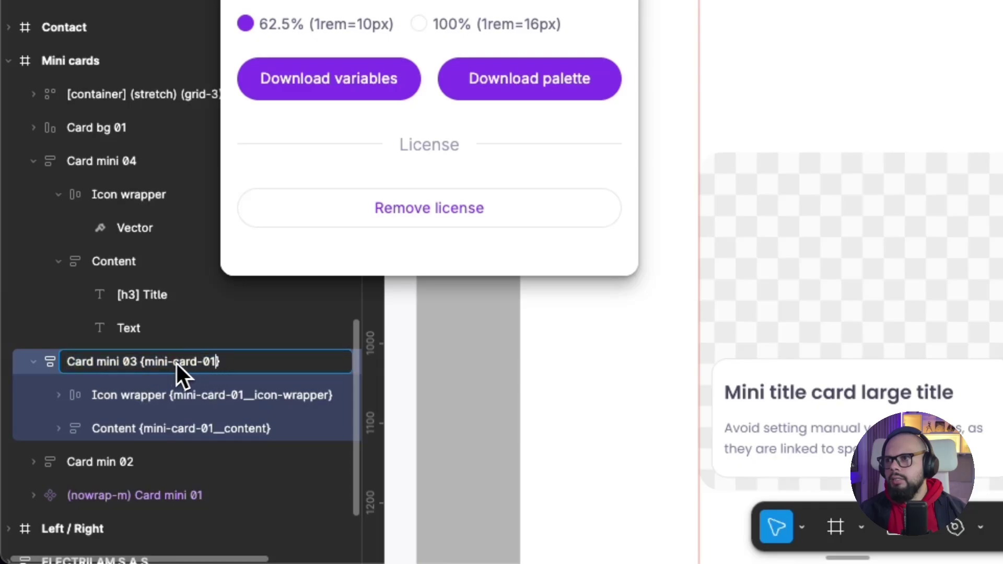
double_click(202, 405)
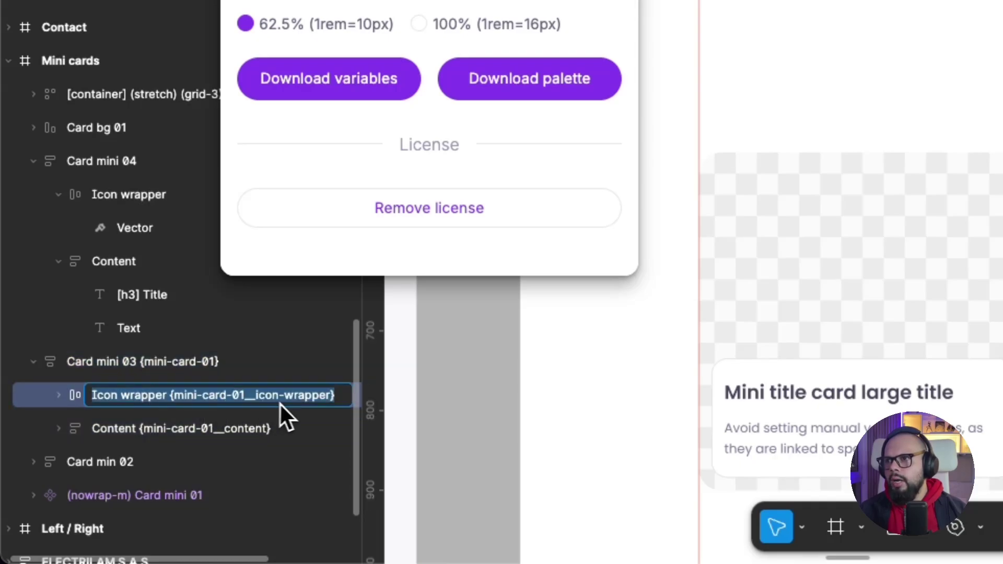
left_click(69, 397)
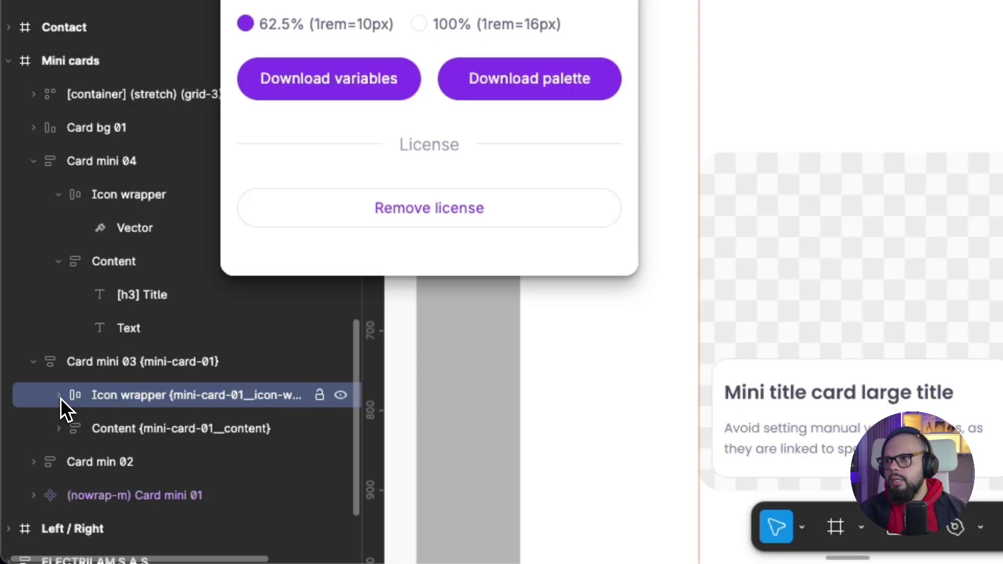
left_click(60, 398)
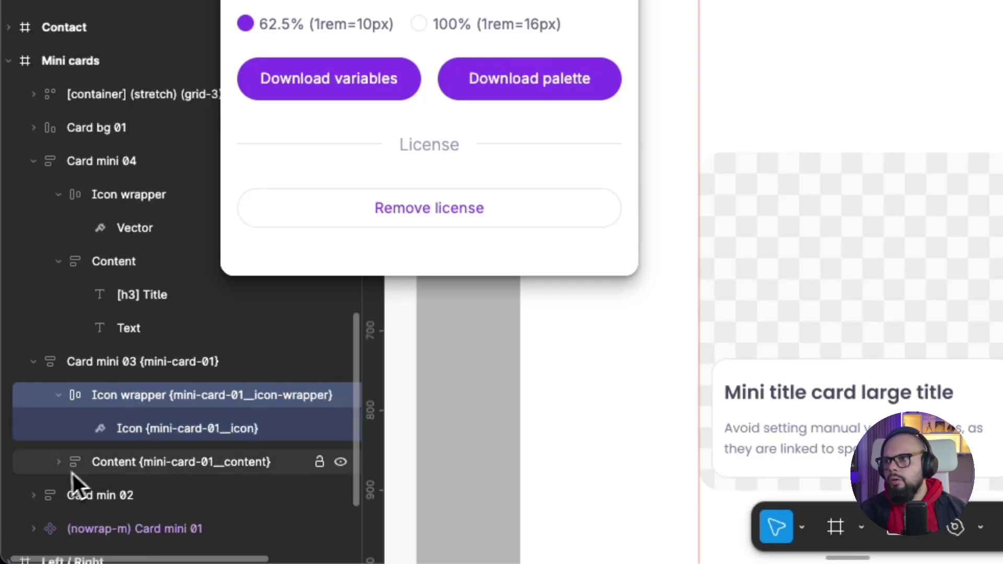
left_click(58, 462)
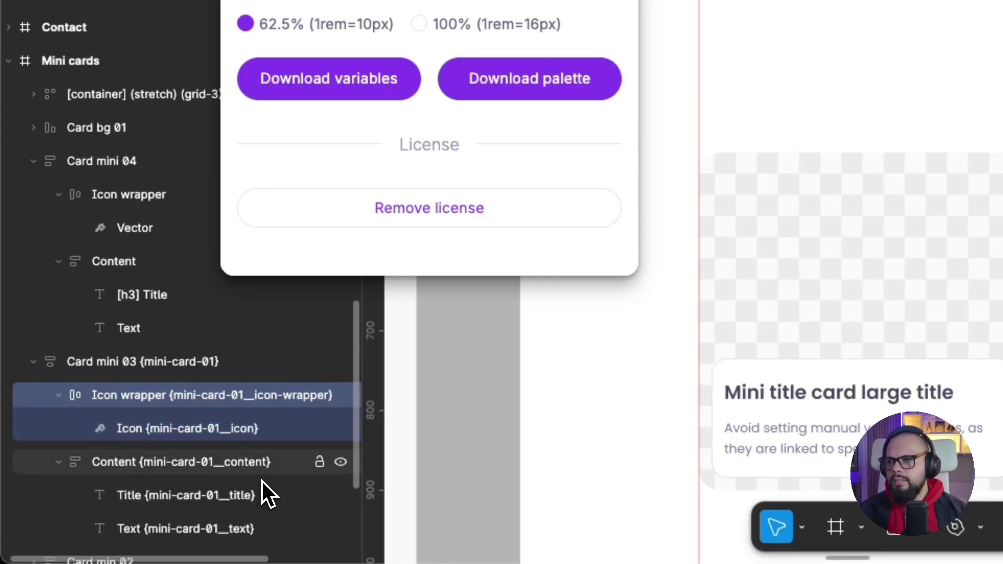
scroll(262, 480, "down", 3)
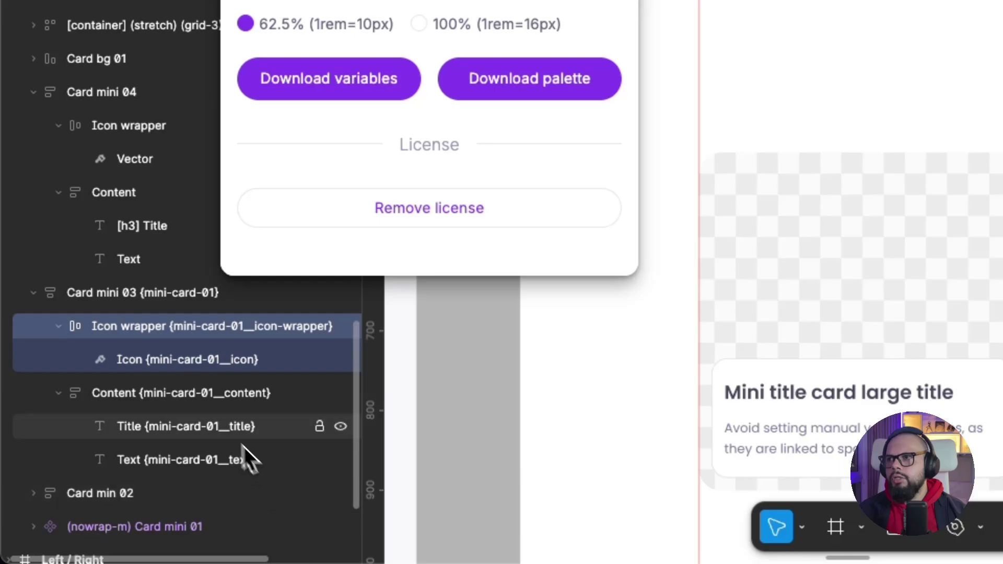
- Copy the Card mini 03 frame with the plugin and paste it into the Bricks Container in place of Card mini 04
left_click(148, 294)
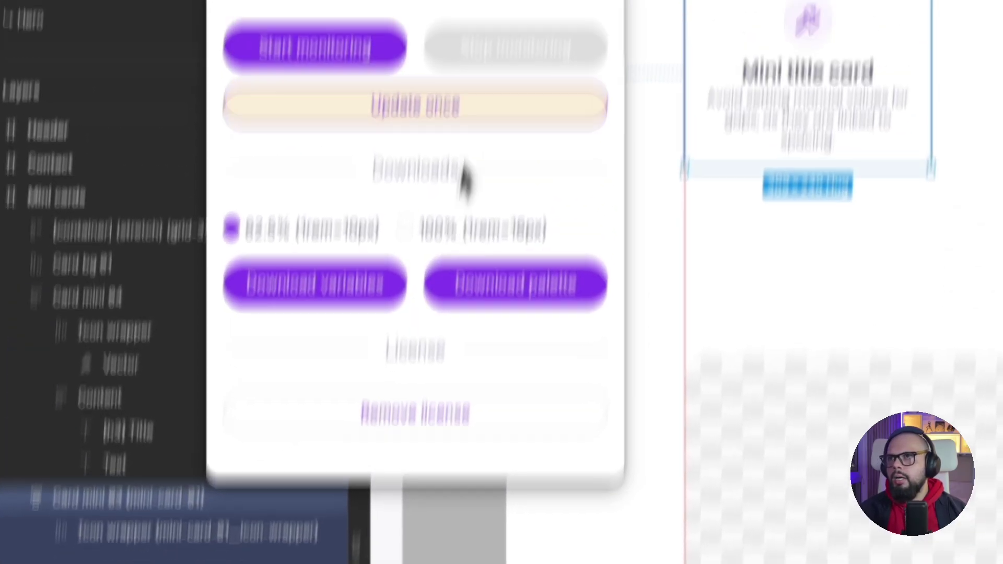
left_click(454, 96)
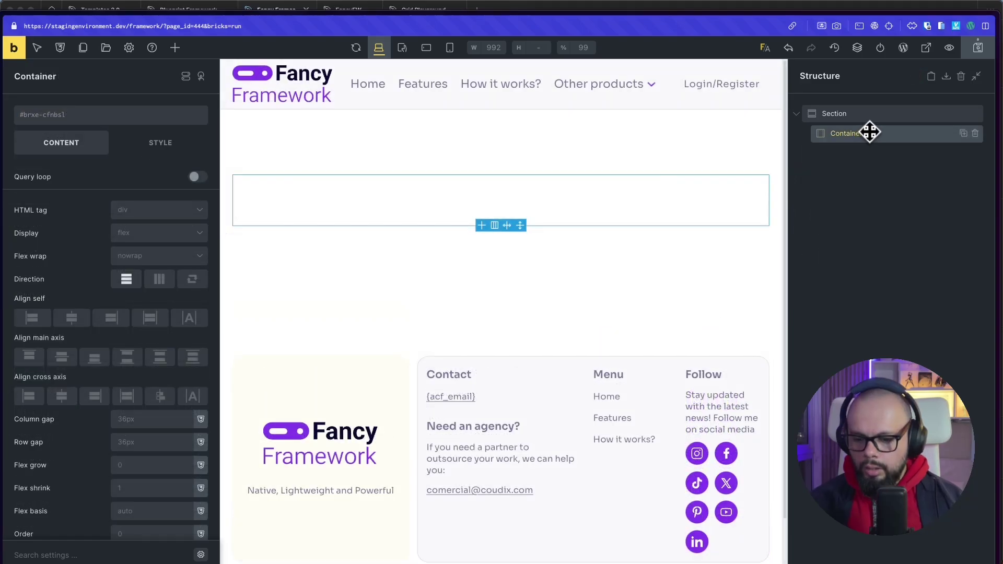
key("super+v")
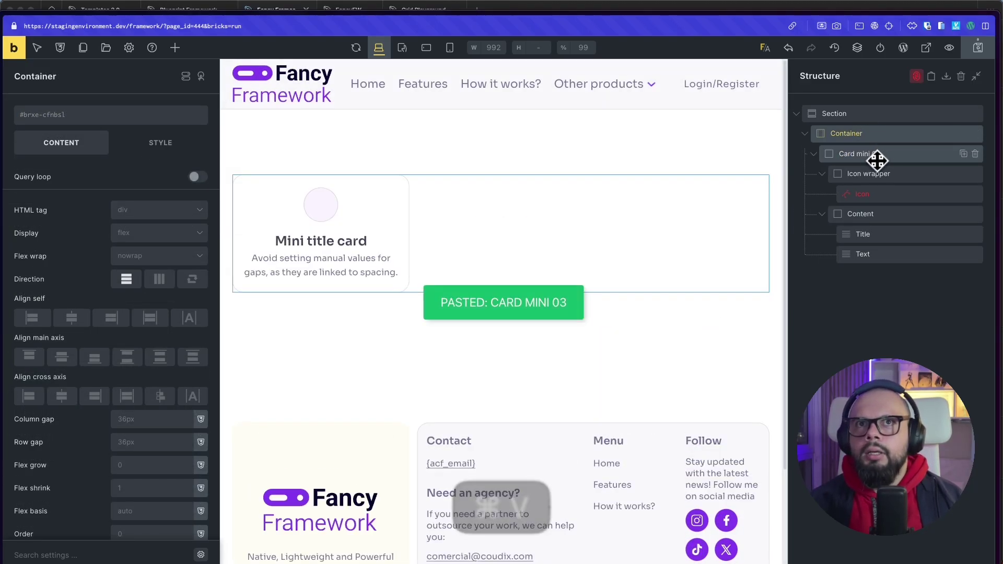
- Sign the SVG code of the Icon element in Card mini 03
left_click(847, 198)
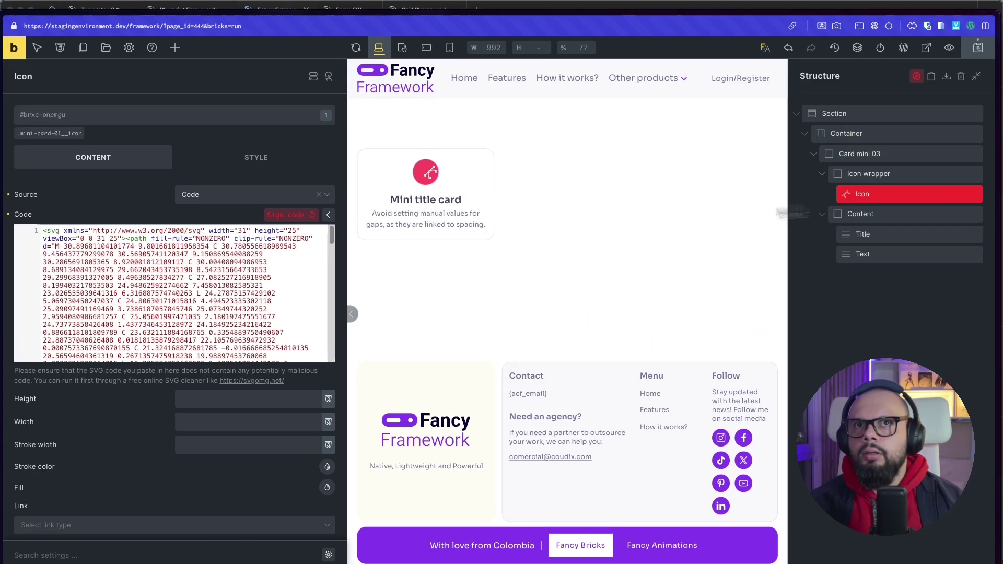
left_click(292, 214)
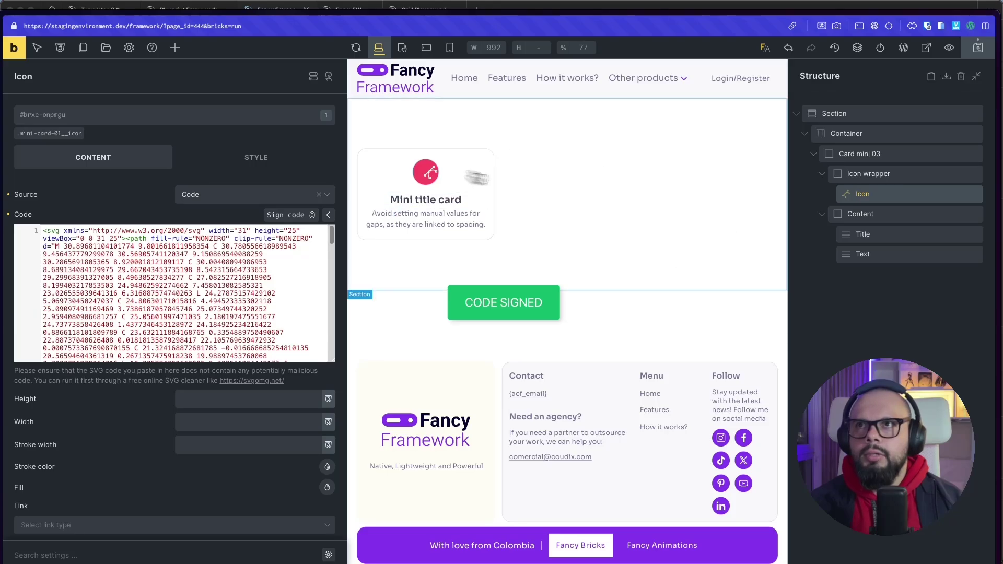
- Select the .mini-card-01 class on Card mini 03, review its styles and clear its fixed width
left_click(860, 154)
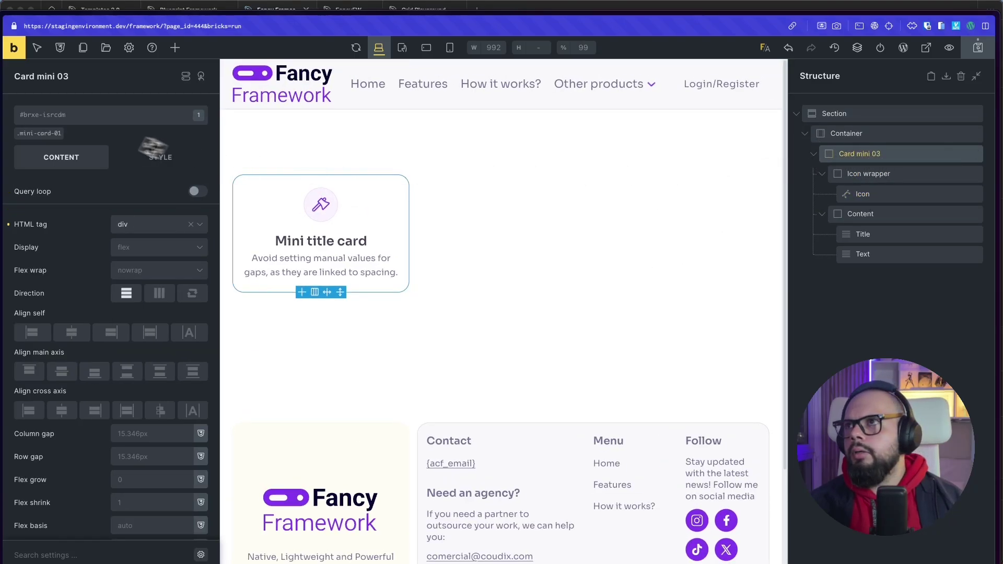
left_click(47, 136)
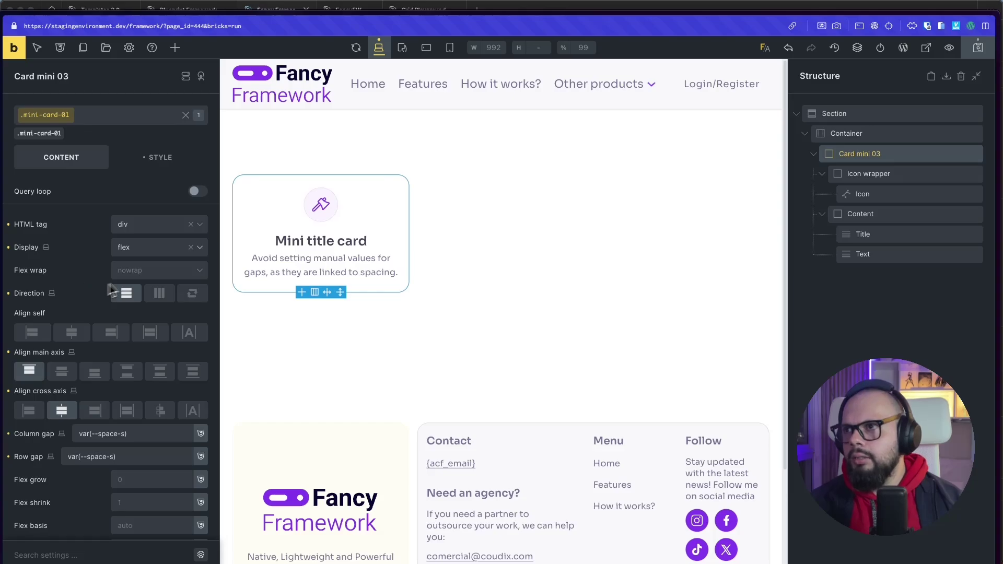
left_click(166, 164)
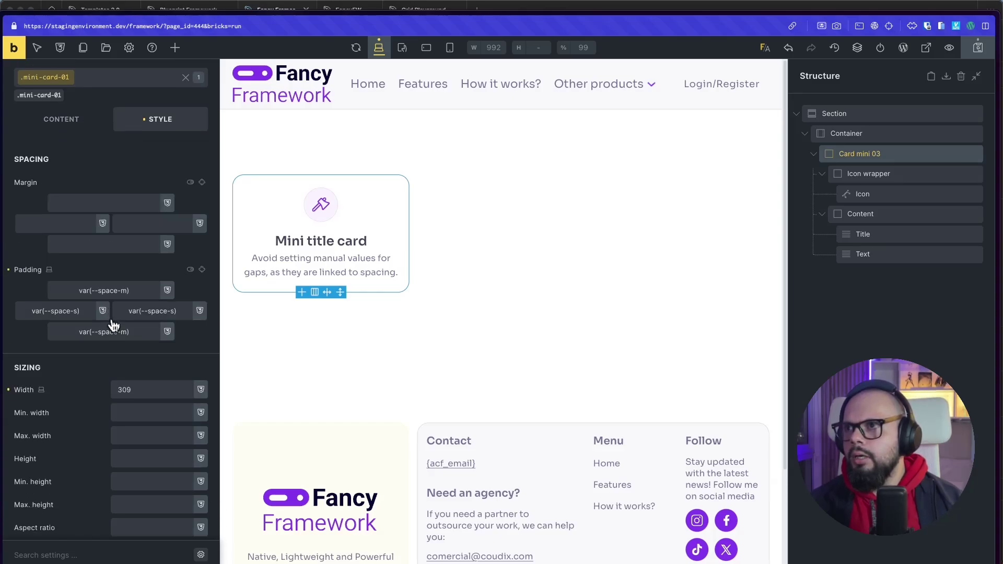
double_click(139, 458)
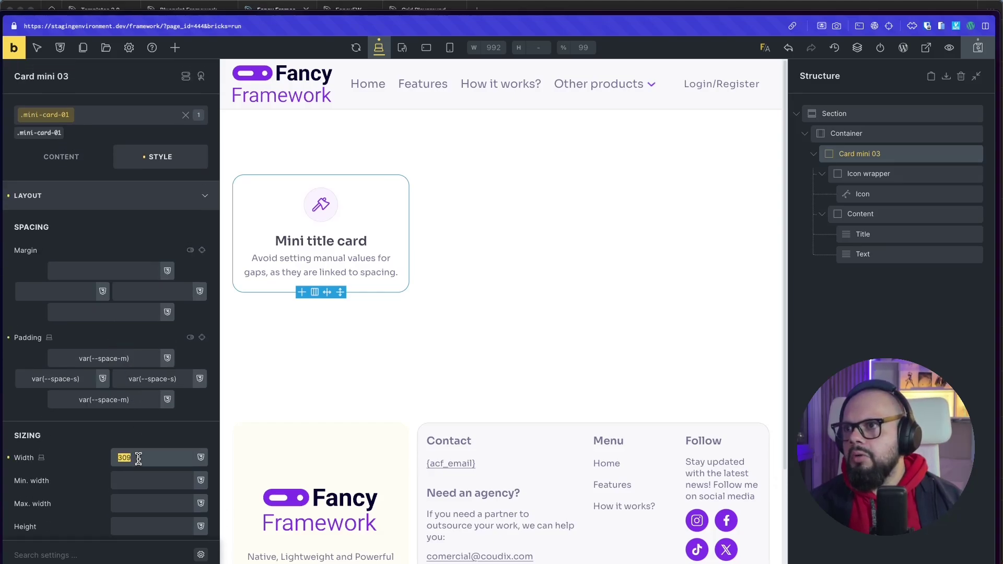
key("BackSpace")
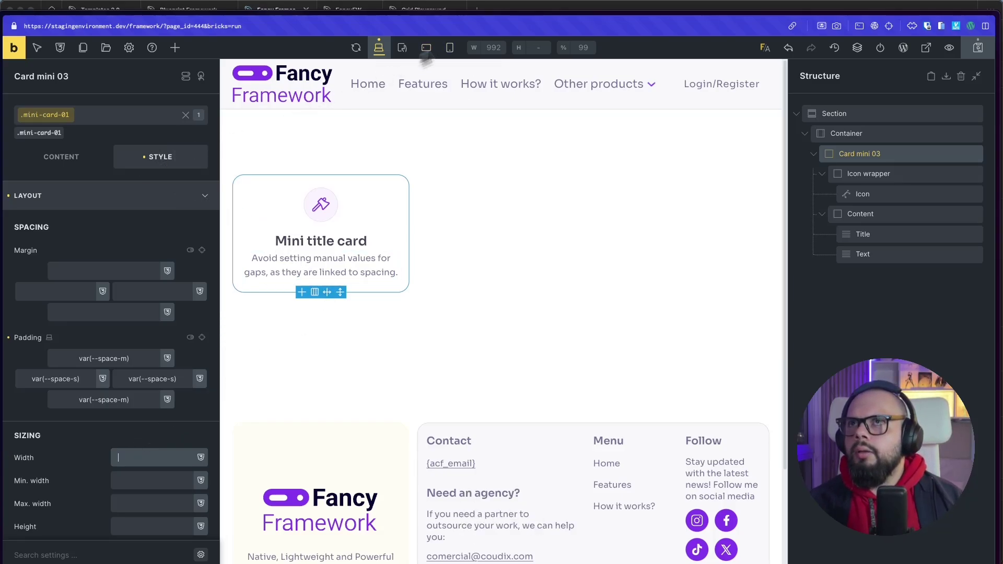
key("super+Tab")
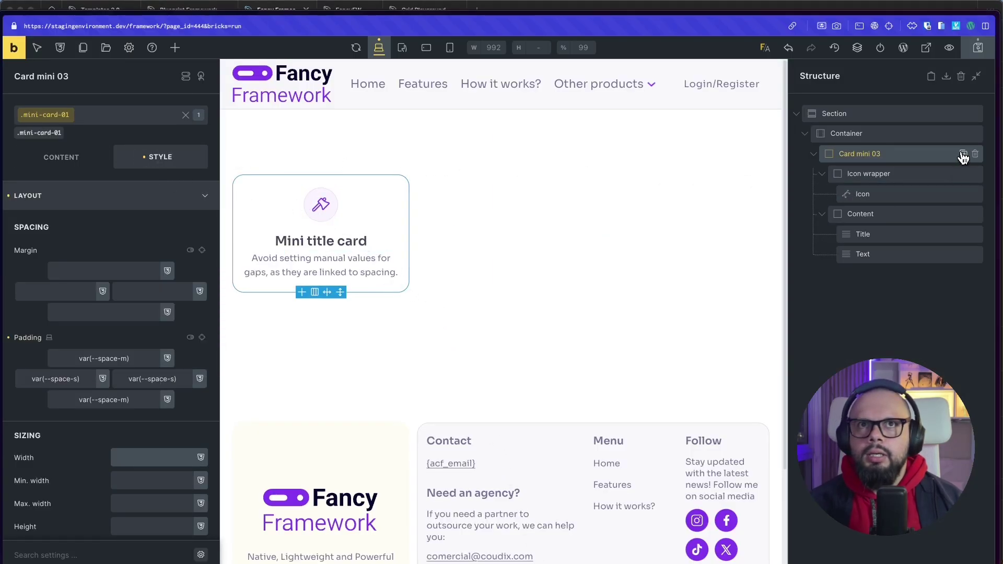
- Duplicate Card mini 03 twice and apply the fb-grid-3 class to the Container holding the three cards
left_click(963, 154)
left_click(963, 155)
left_click(876, 135)
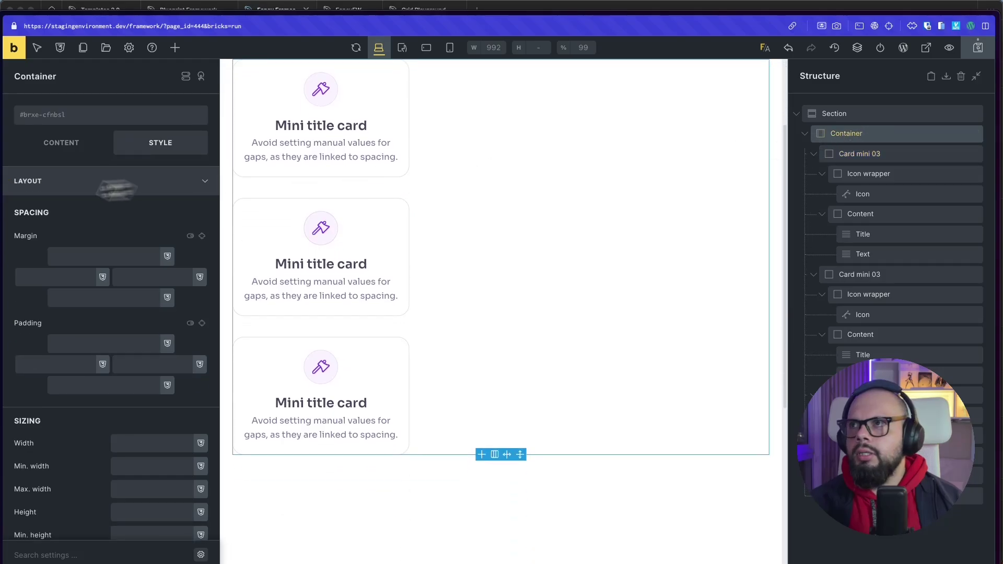
left_click(183, 115)
left_click(250, 125)
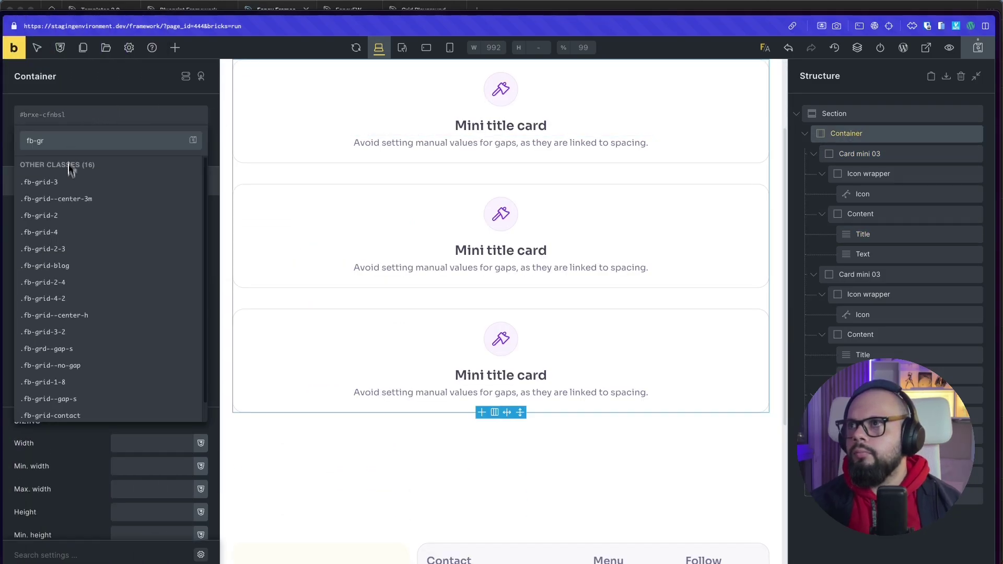
left_click(37, 219)
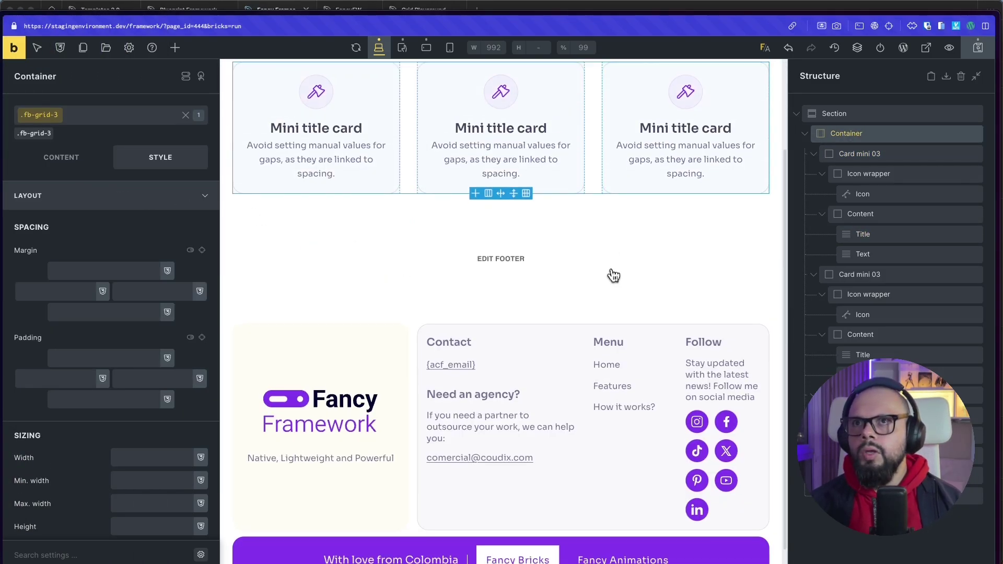
scroll(614, 275, "up", 3)
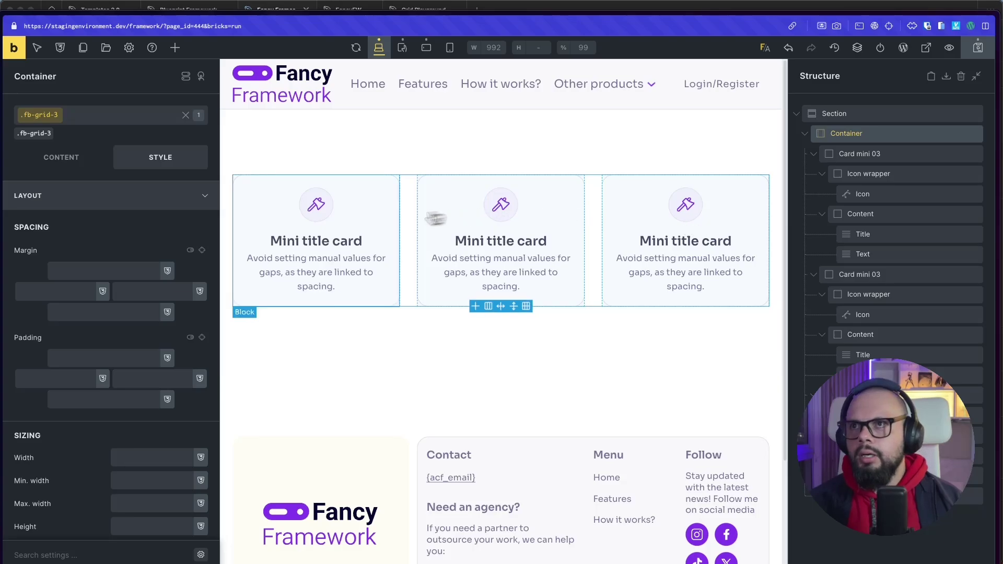
- Set the border color of the .mini-card-01 class to var(--primary) through the first Card mini 03
left_click(857, 154)
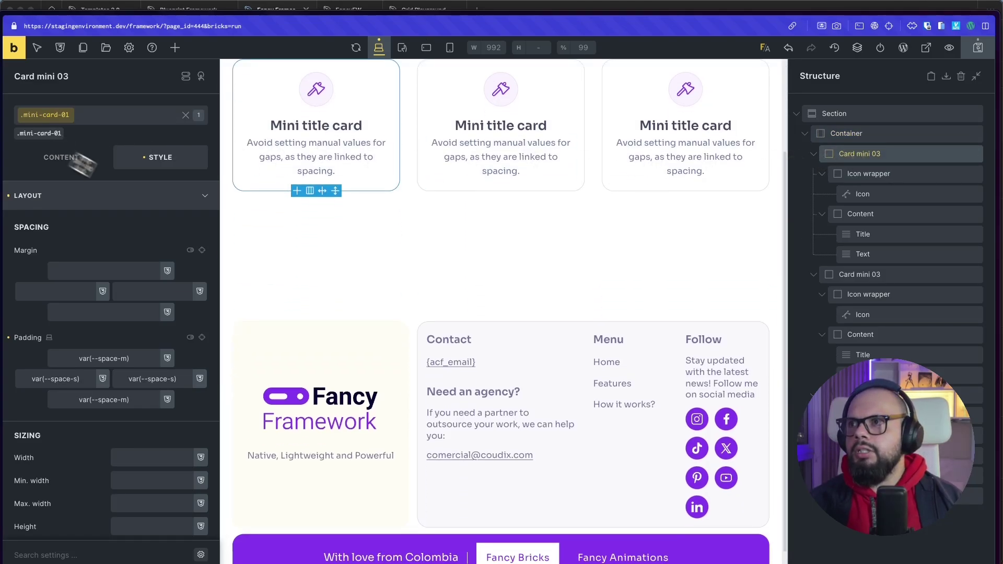
left_click(112, 196)
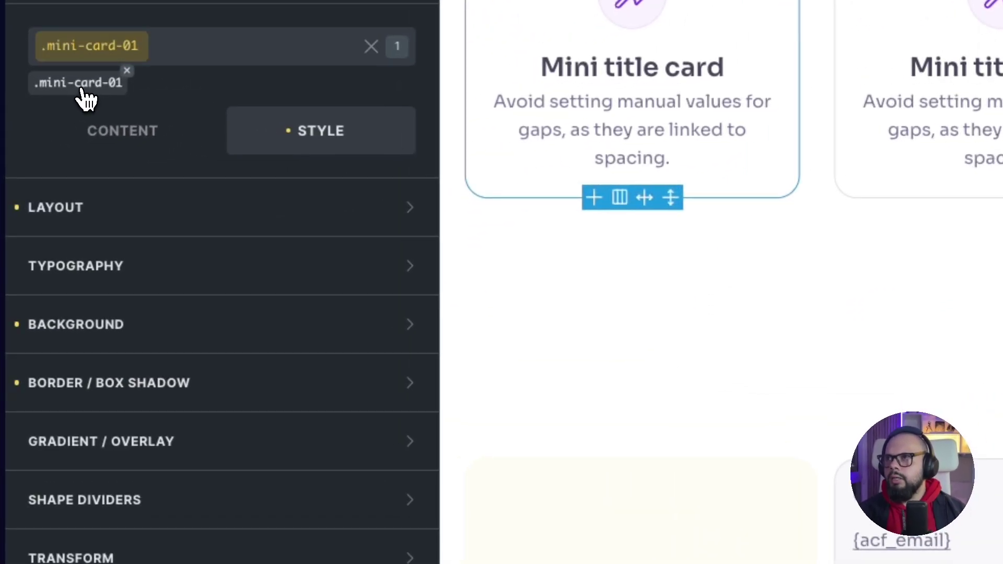
left_click(318, 369)
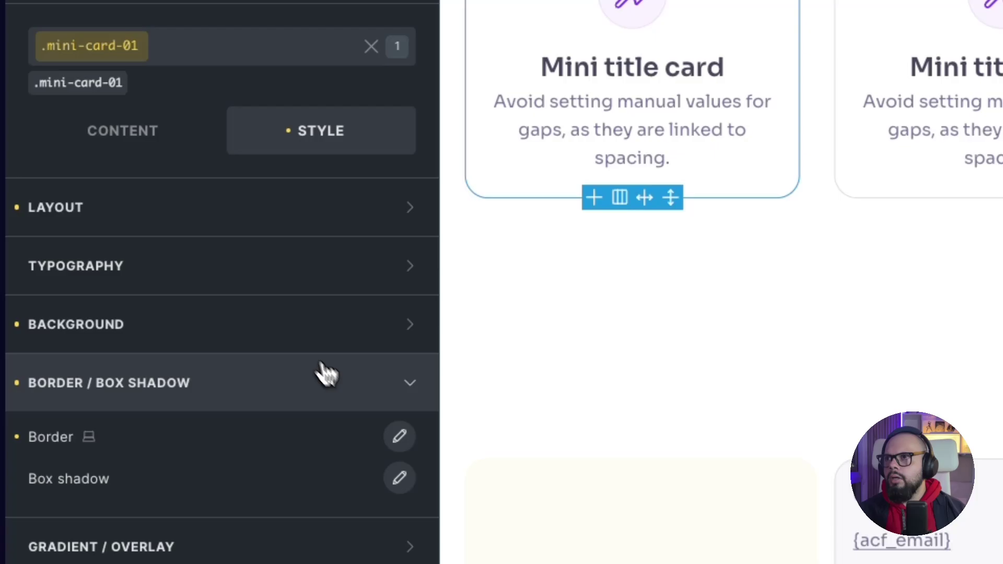
left_click(398, 437)
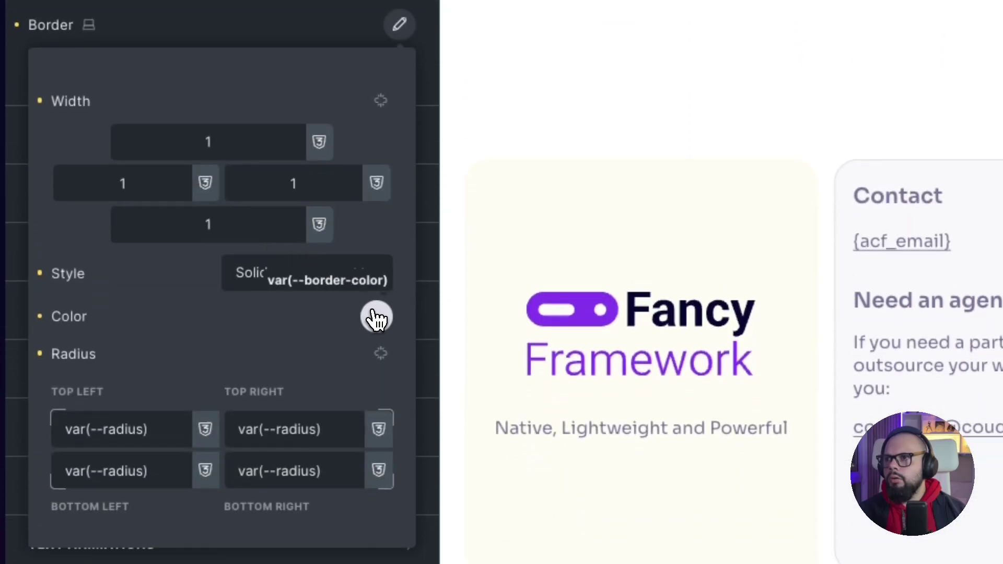
left_click(376, 317)
left_click(94, 385)
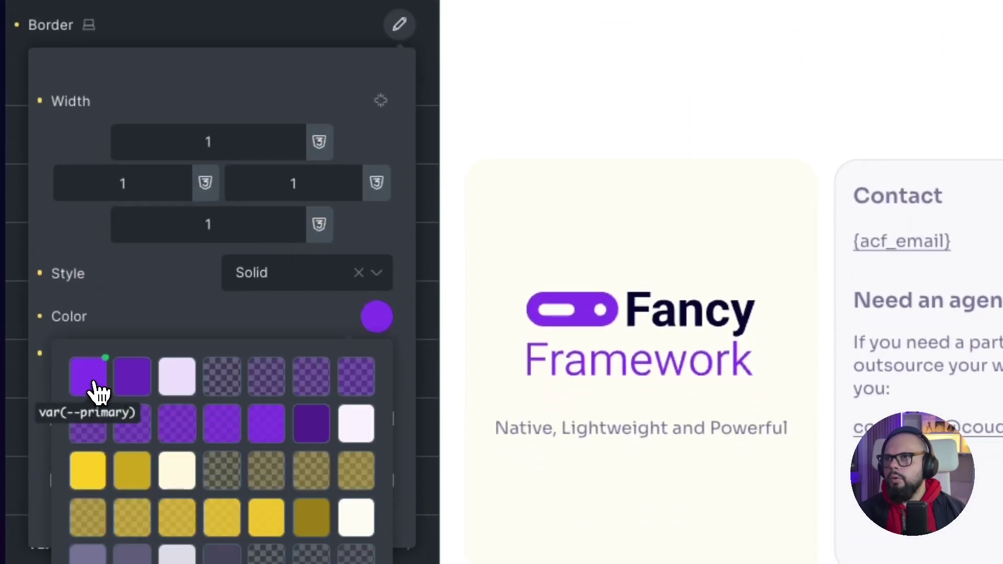
- Set the bottom border width of the .mini-card-01 class to 4, then select the Section around the cards
left_click(247, 239)
key("BackSpace")
type("3")
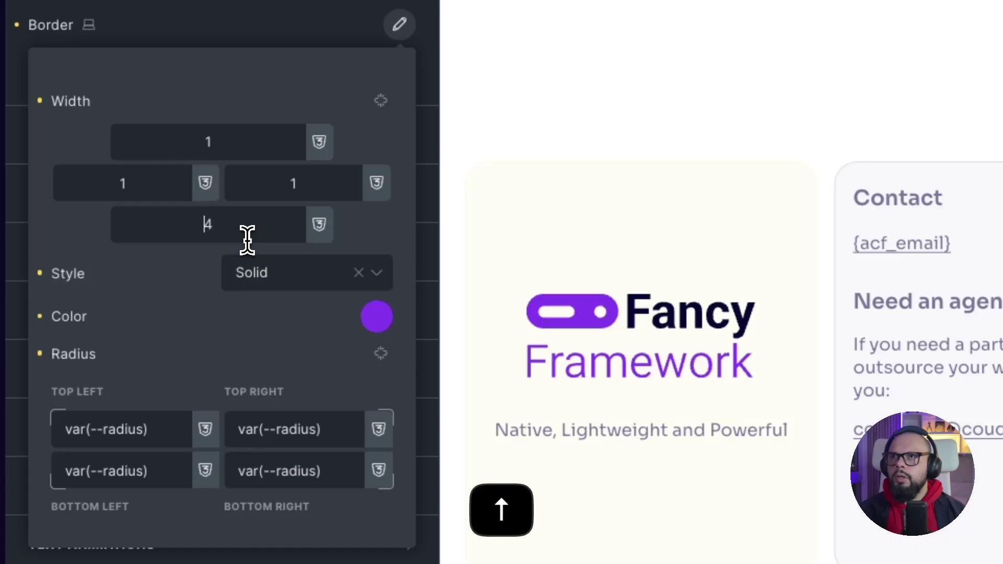
scroll(587, 305, "up", 3)
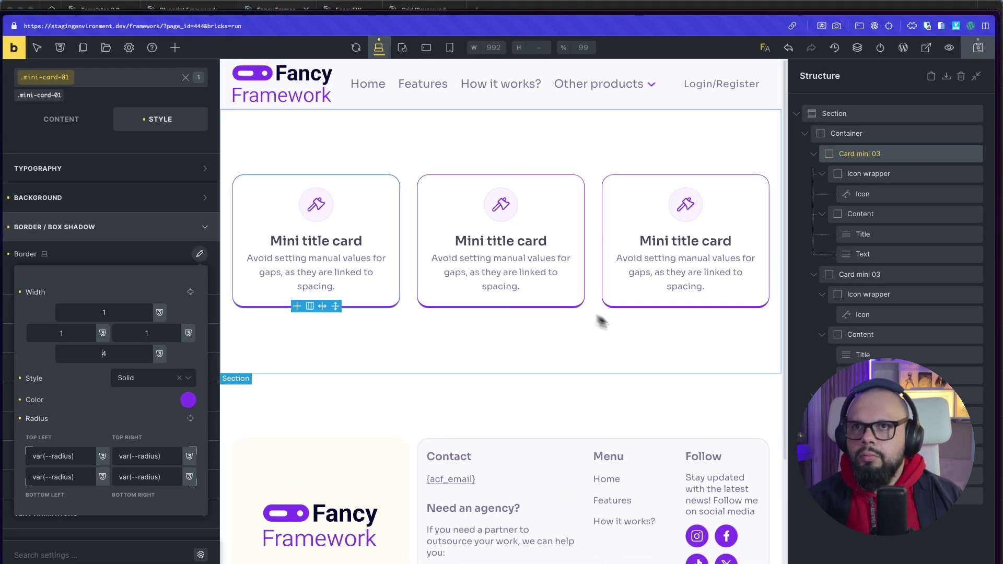
left_click(667, 324)
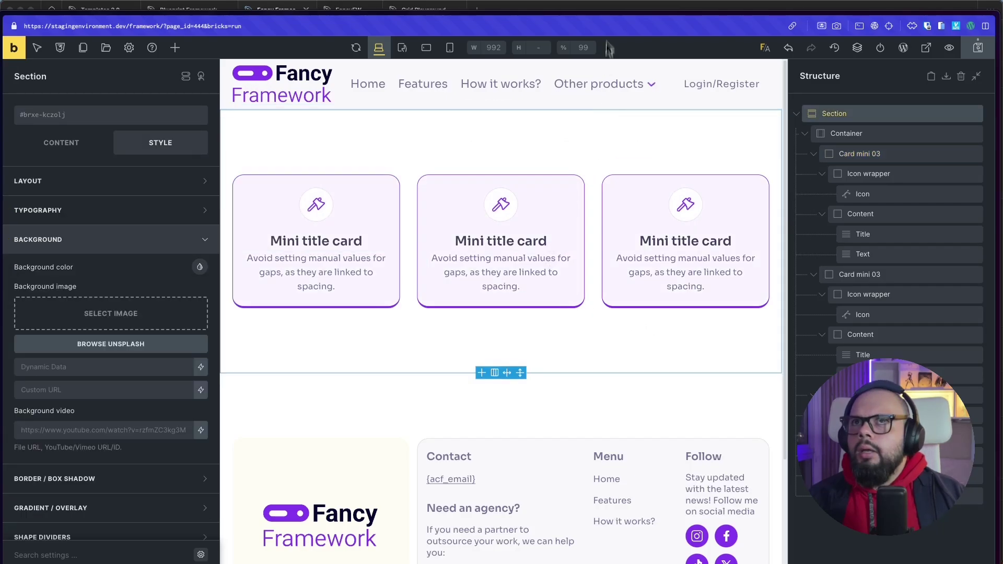
- Switch to Figma and copy the Hero section deep frame of the Home page with the plugin
left_click(605, 9)
left_click(590, 286)
scroll(627, 313, "down", 10)
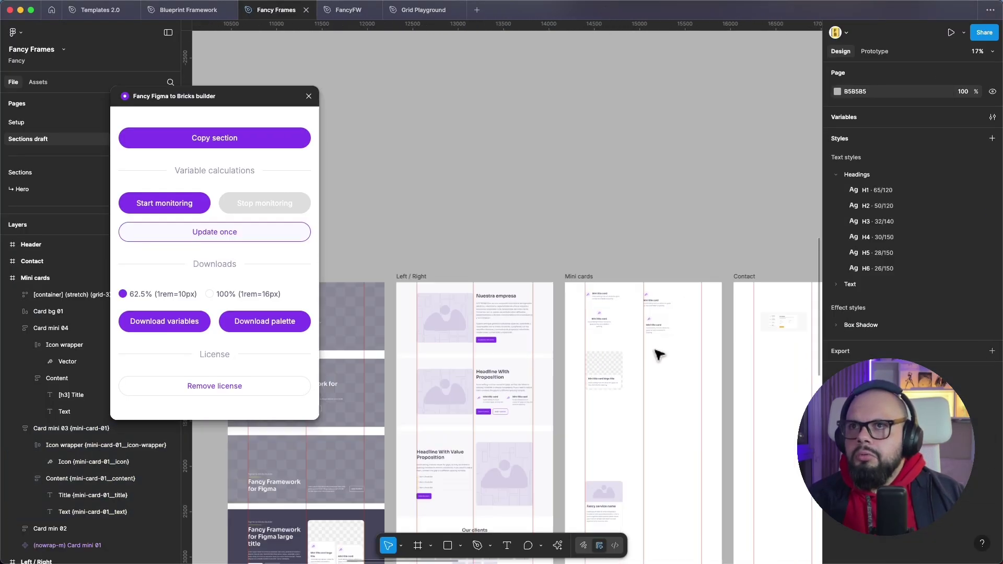
scroll(574, 364, "left", 5)
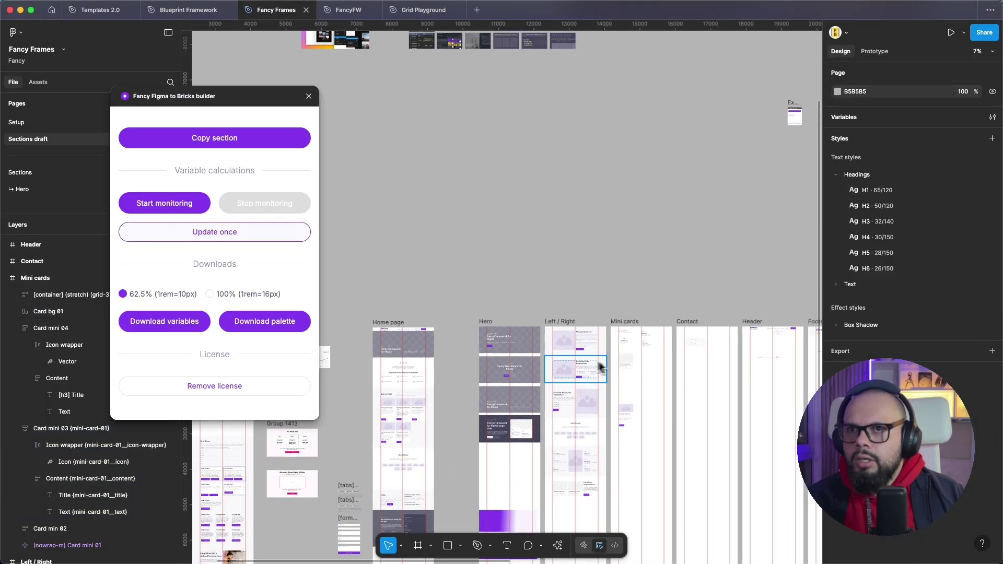
scroll(382, 348, "up", 3)
scroll(382, 347, "up", 5)
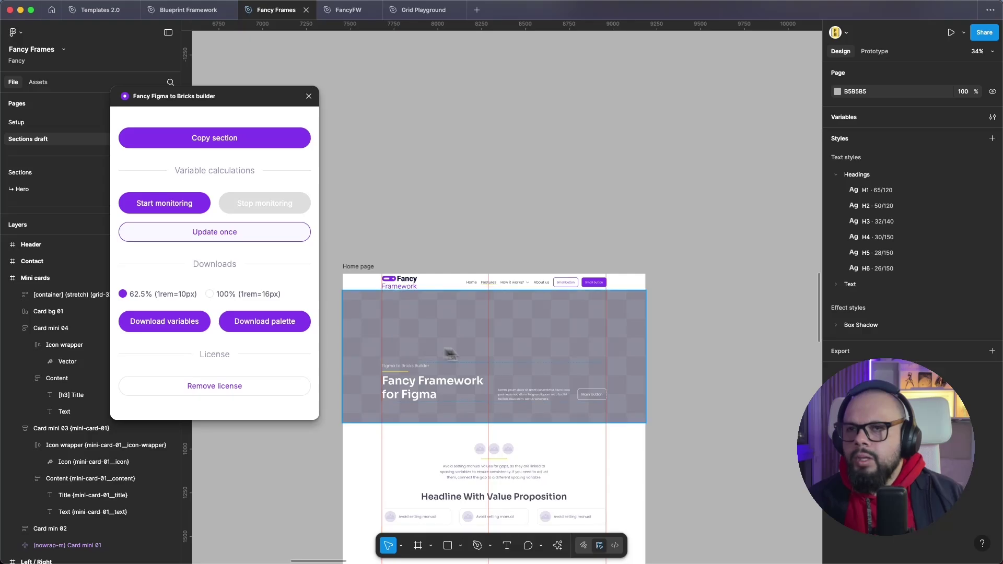
left_click(523, 357)
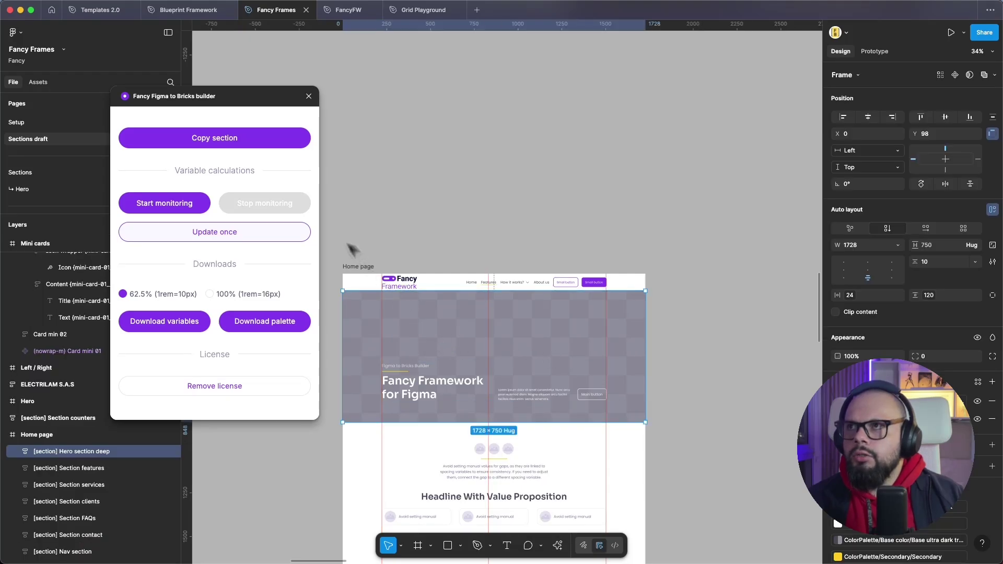
left_click(271, 143)
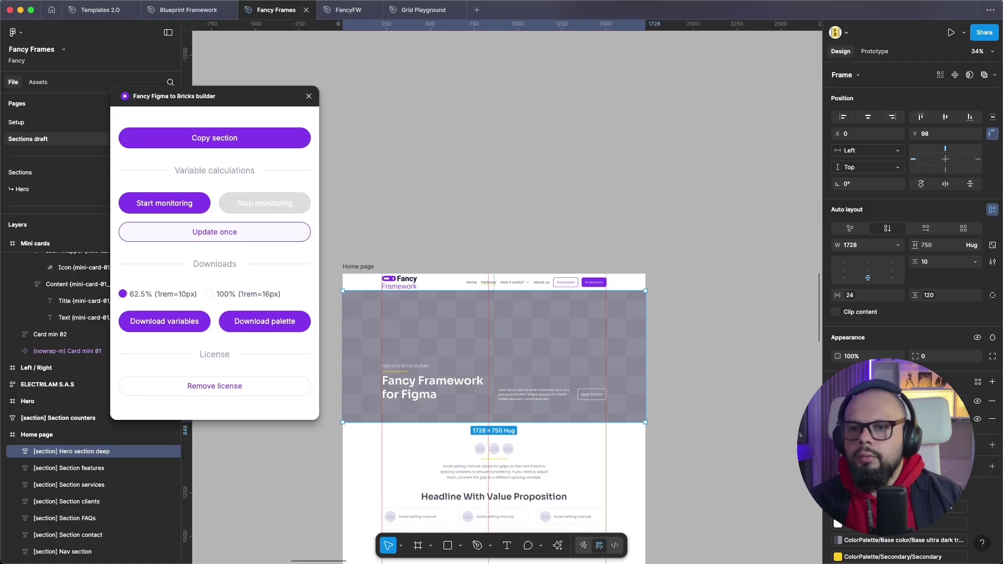
- Return to Bricks, collapse the whole structure tree and paste the copied hero section below the existing Section
key("super+Tab")
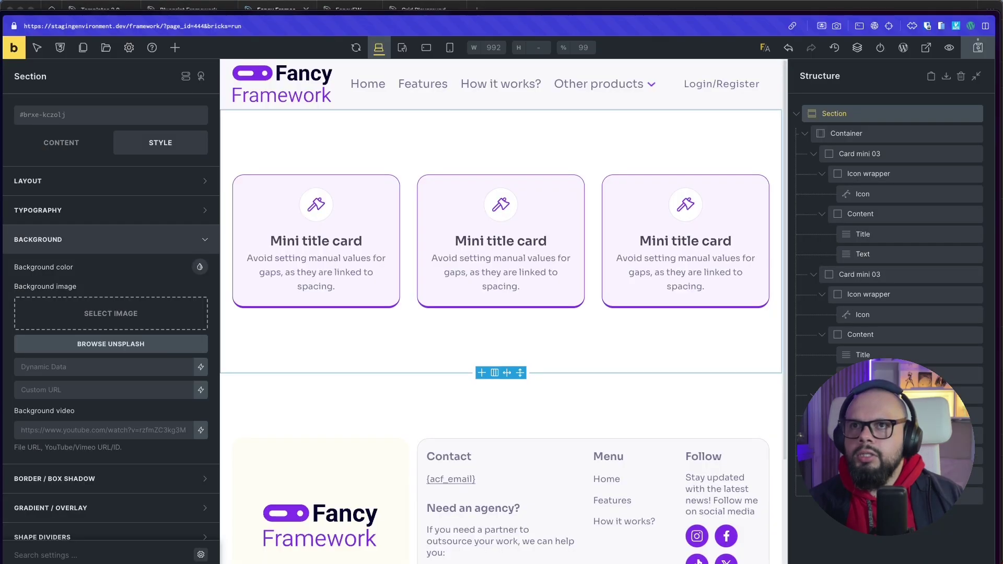
left_click(975, 77)
left_click(859, 175)
key("super+v")
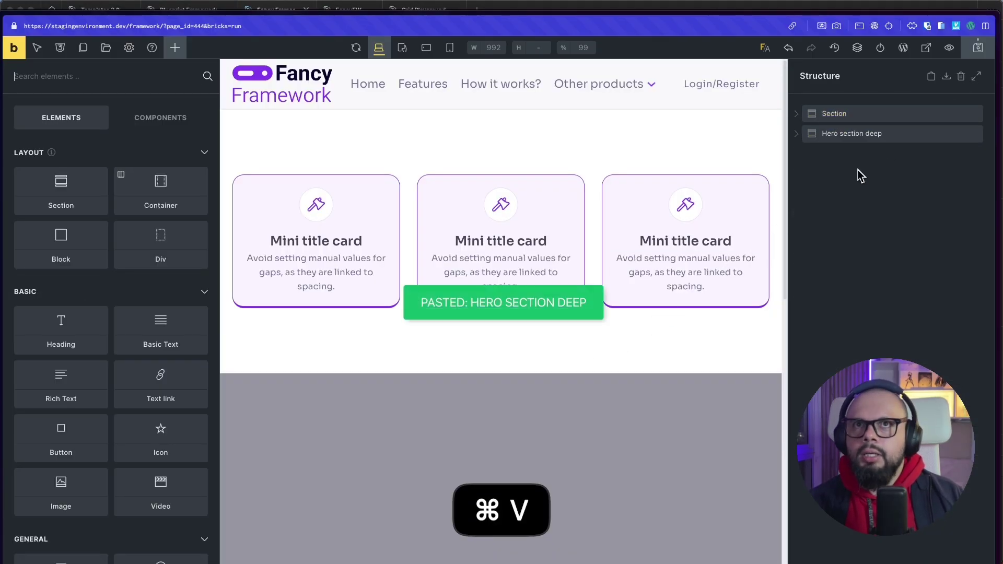
- Give Hero section deep a background image, using the media library photo of the sofa with colorful cushions
left_click(844, 134)
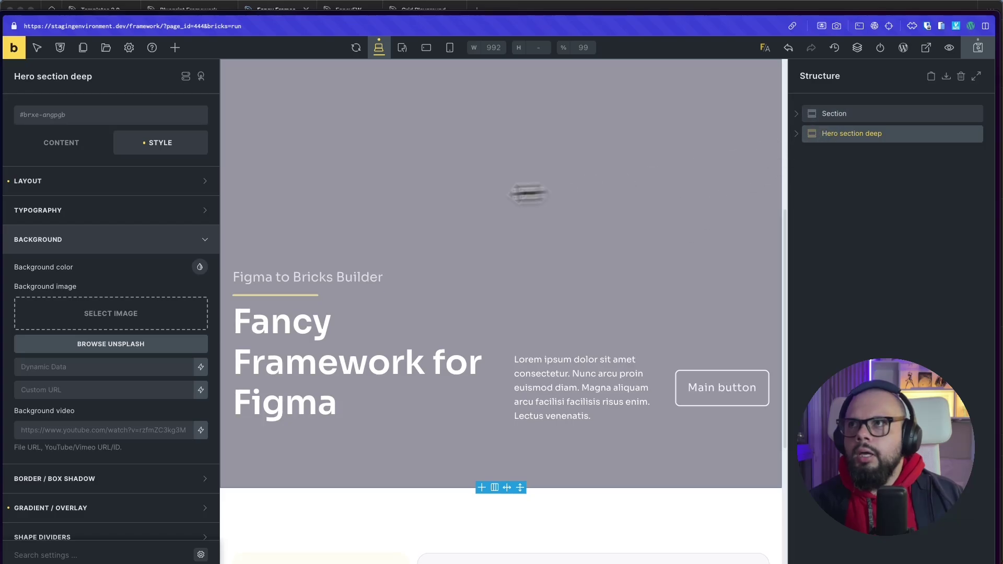
left_click(167, 245)
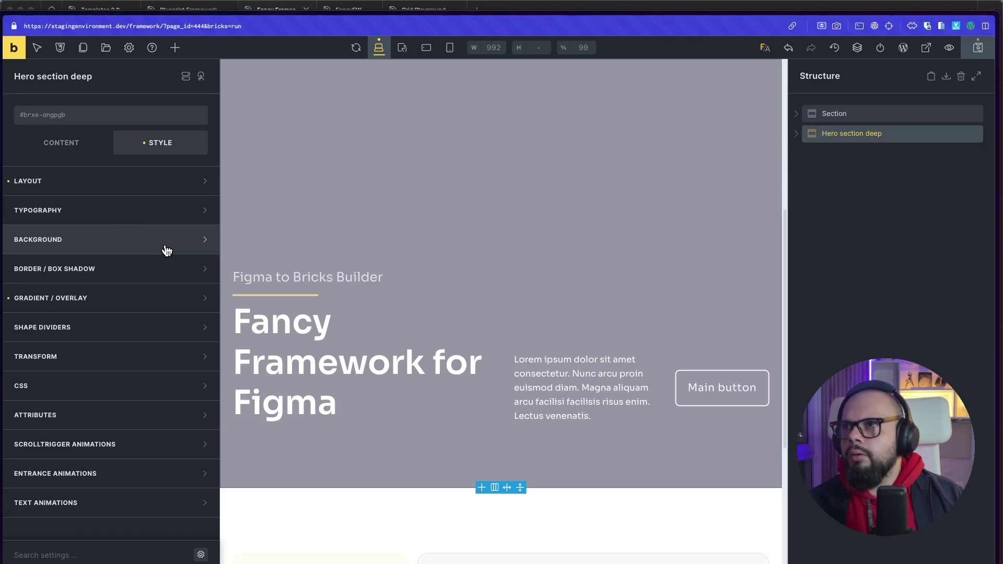
left_click(164, 247)
left_click(133, 315)
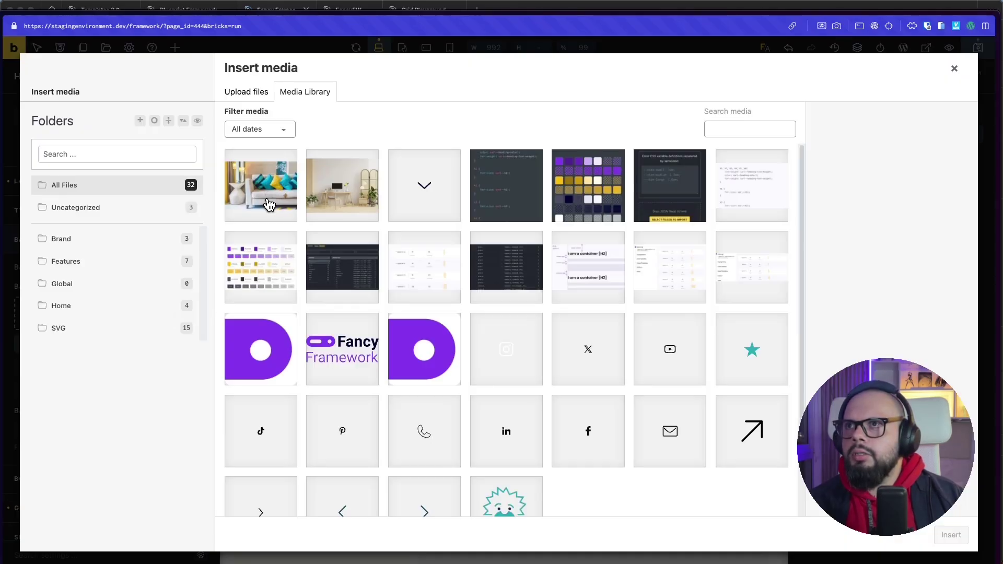
left_click(260, 209)
left_click(951, 535)
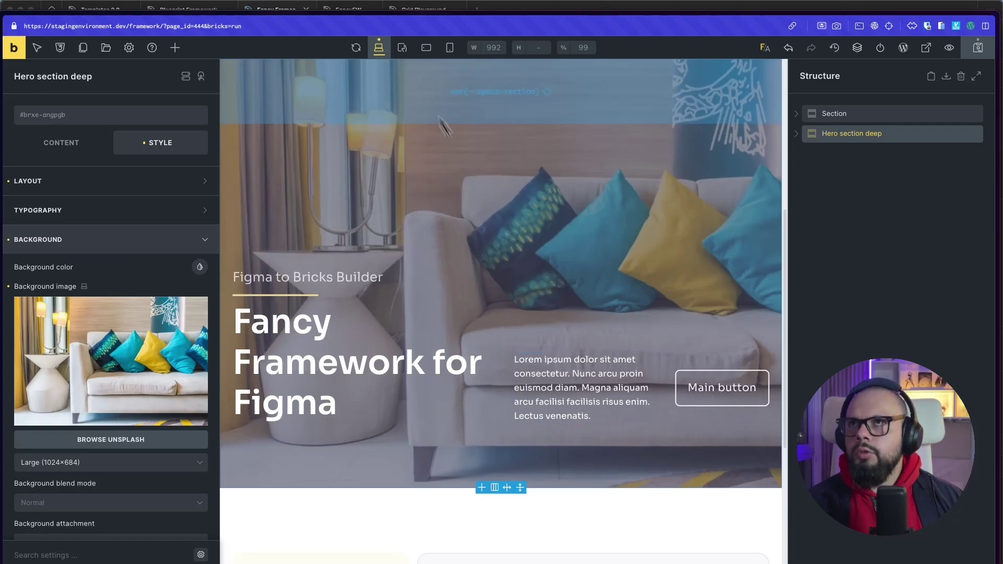
- Preview the hero section at the 766 px and 477 px mobile breakpoints and return to the desktop view
left_click(427, 48)
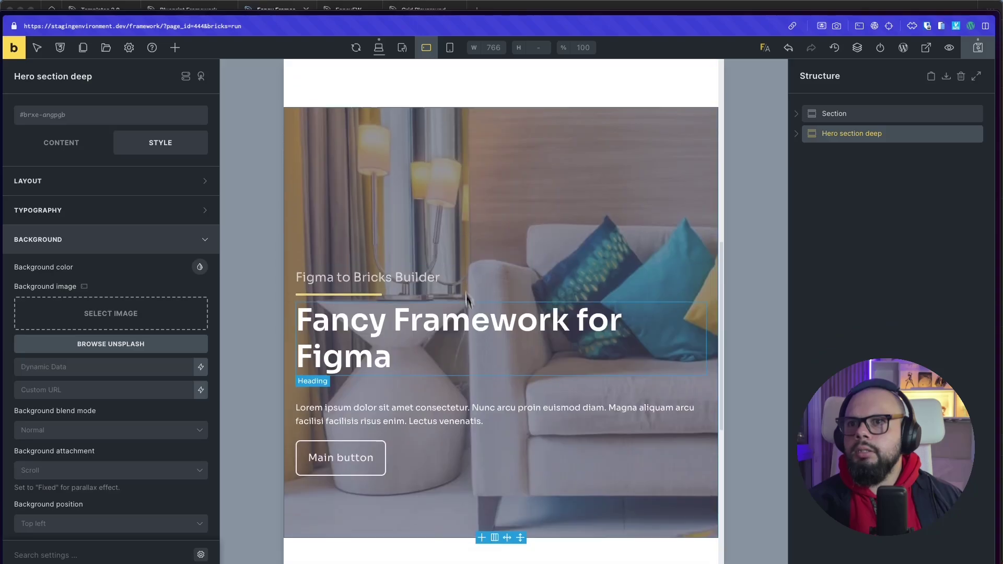
left_click(450, 57)
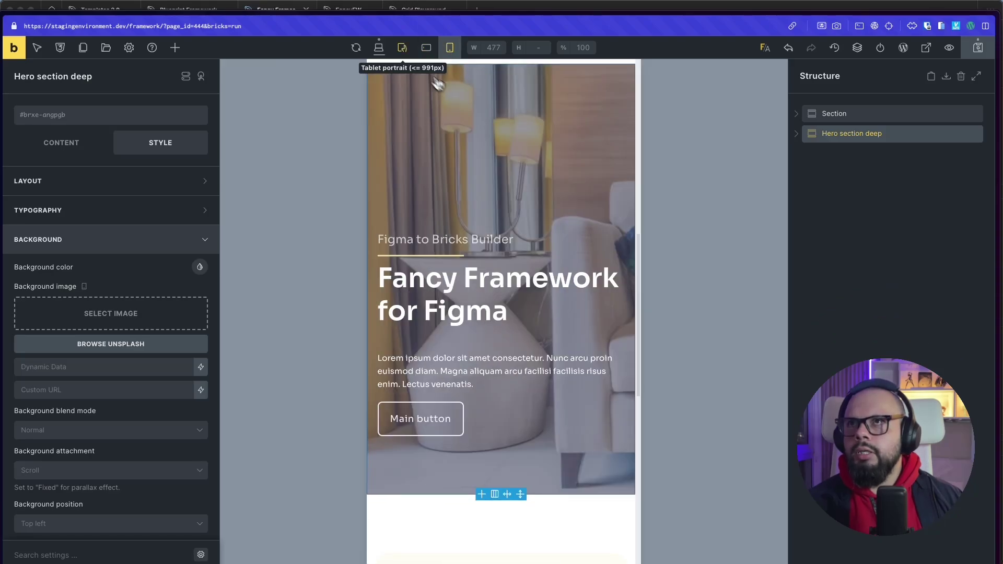
left_click(378, 48)
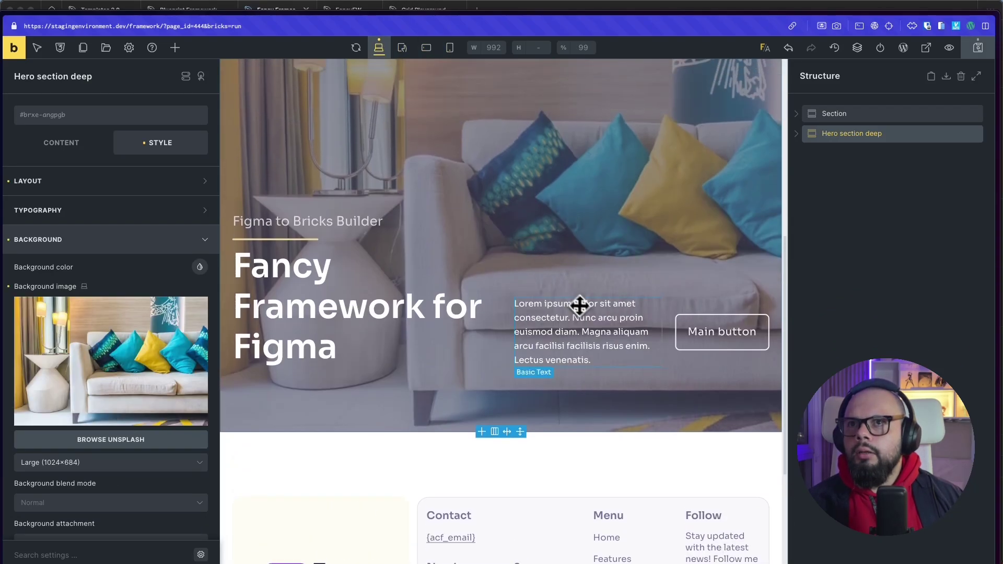
- Examine the flex layout settings of the hero's Content block and of its parent Container
left_click(668, 314)
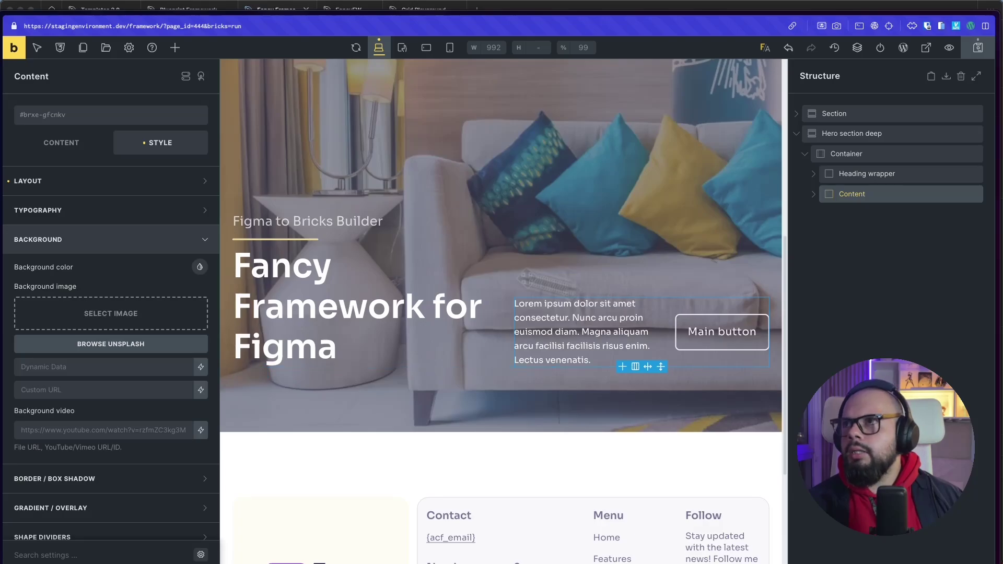
left_click(64, 148)
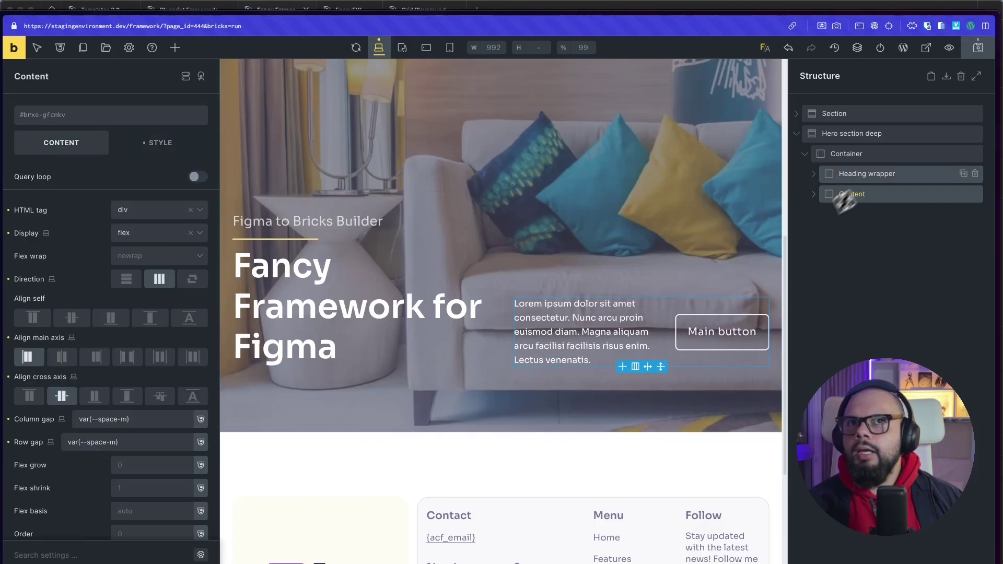
left_click(846, 153)
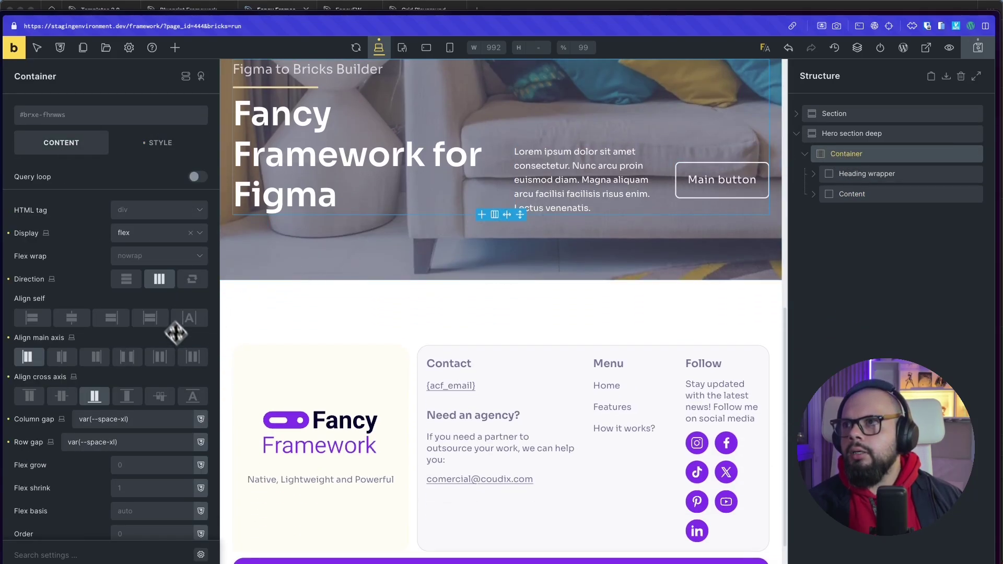
scroll(397, 276, "up", 3)
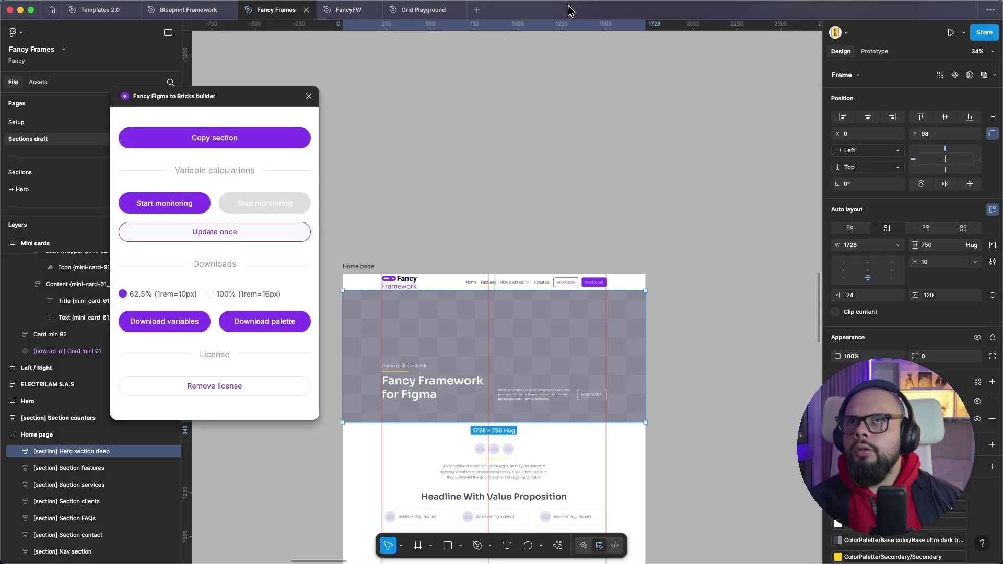
- Switch to Figma, expand Hero section 01 and its container, and examine the (grid-2) (grid-1-l) (stretch) tags in the container's layer name
left_click(569, 9)
scroll(438, 261, "down", 10)
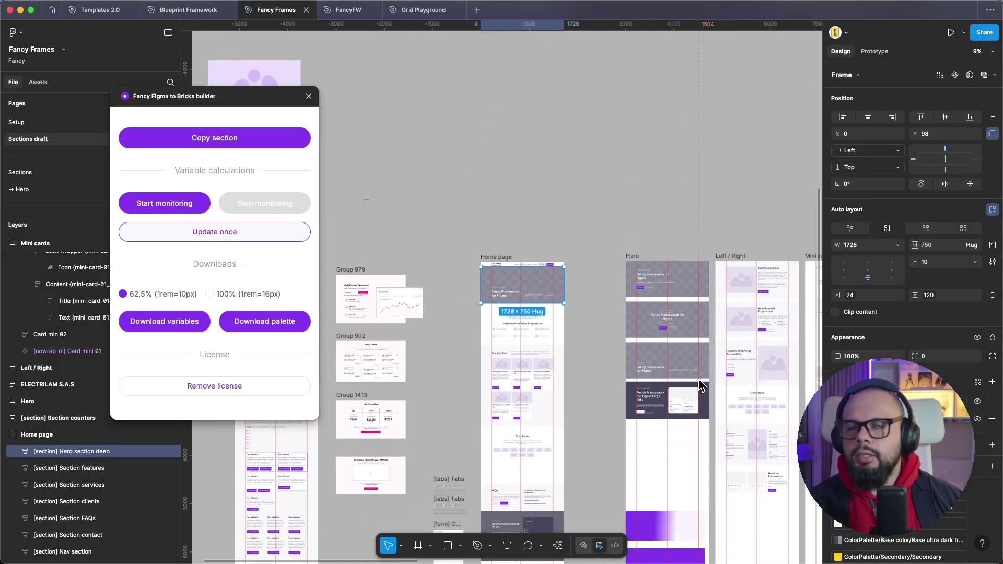
scroll(695, 397, "up", 5)
left_click(651, 396)
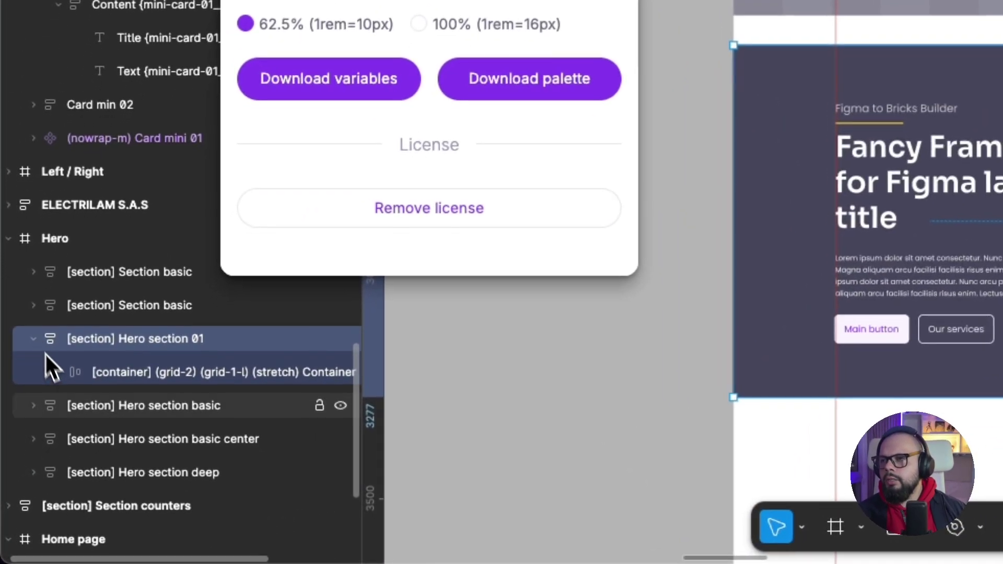
left_click(55, 383)
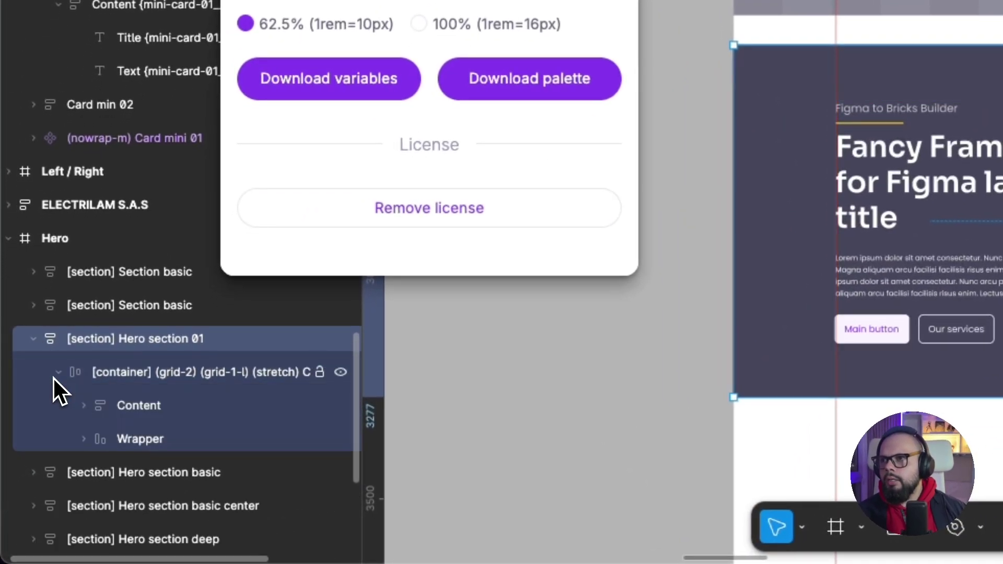
double_click(186, 380)
left_click(243, 378)
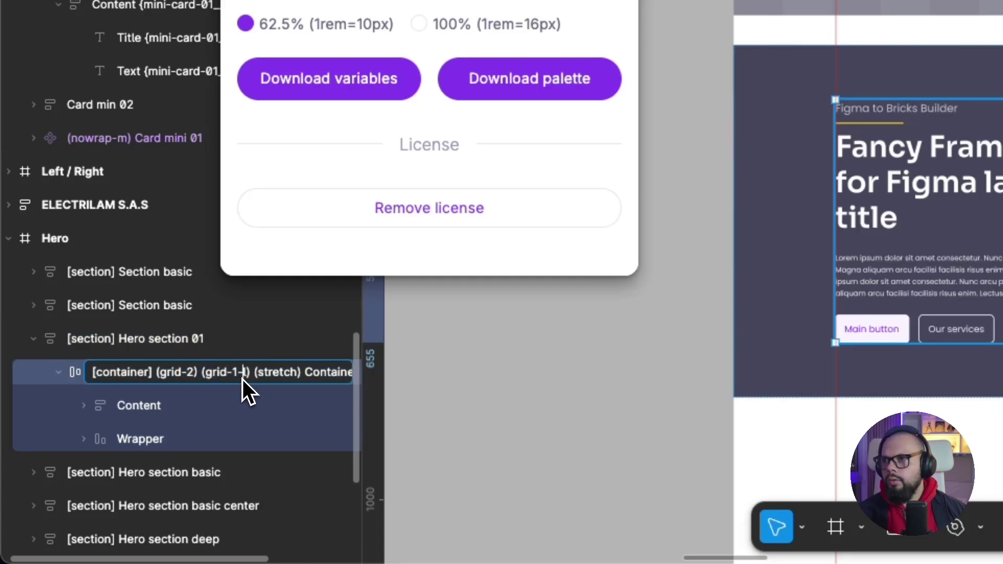
left_click(148, 413)
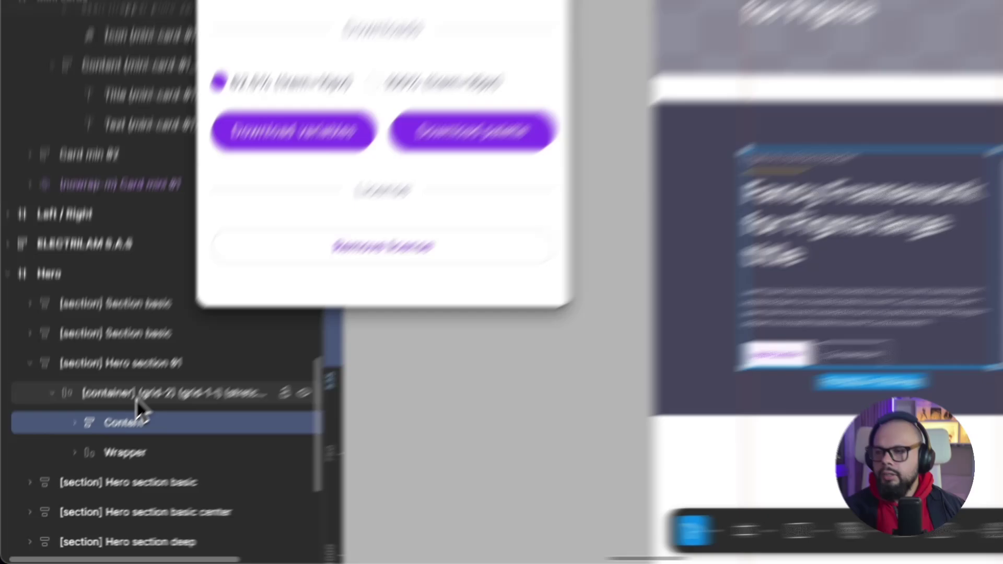
- Copy the Hero section 01 frame with the Fancy Figma to Bricks plugin, switch to Bricks and paste it into the page
left_click(153, 377)
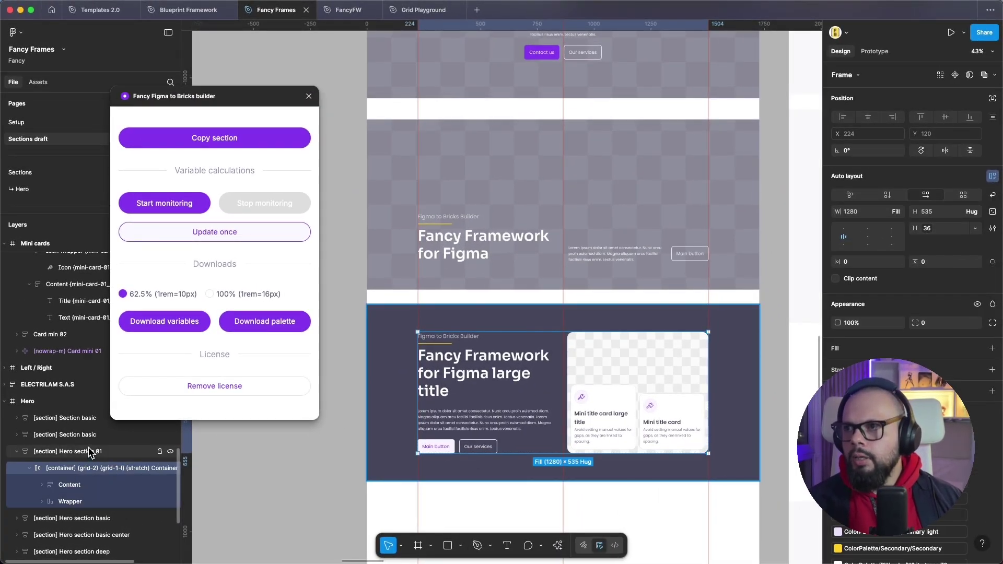
left_click(90, 452)
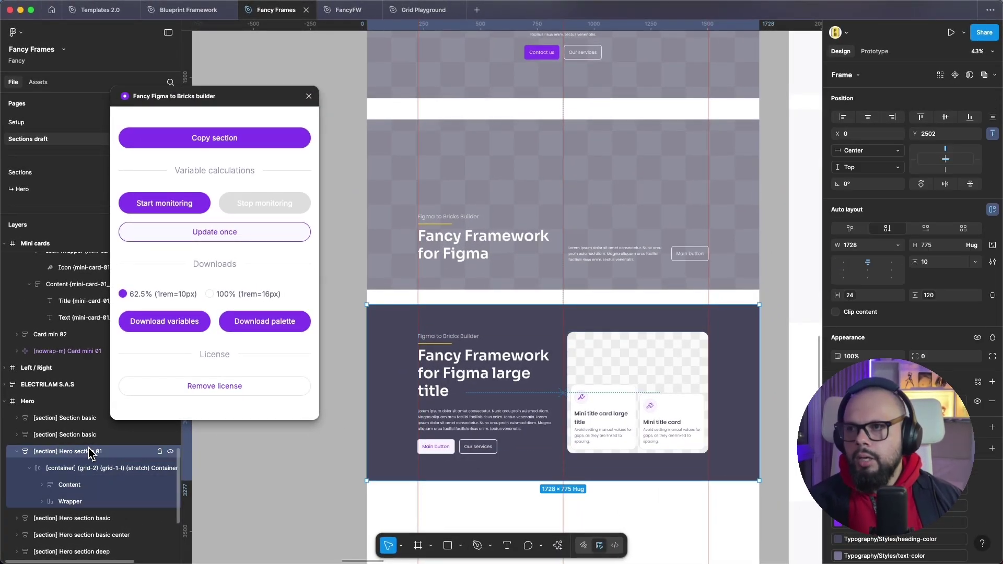
left_click(246, 146)
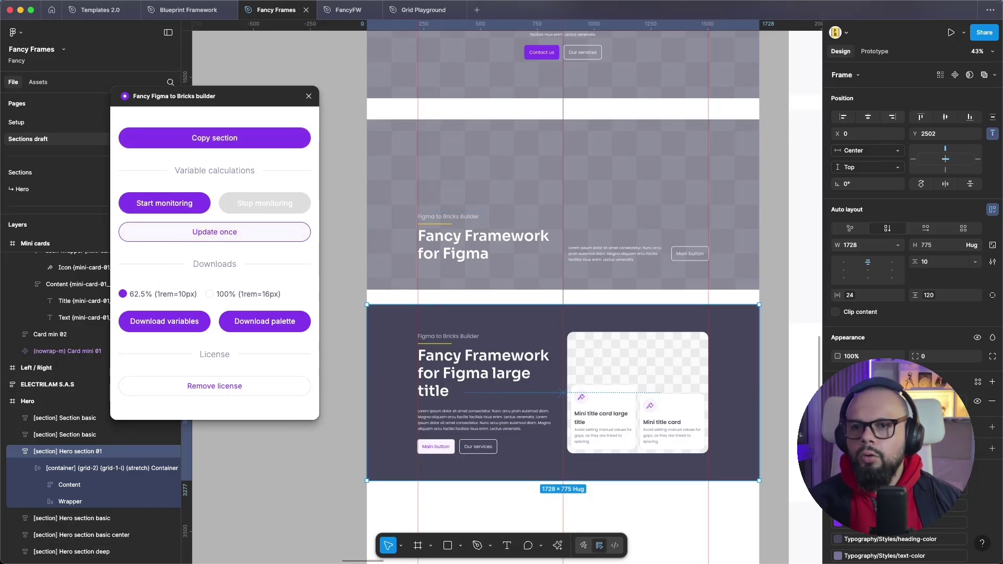
key("super+Tab")
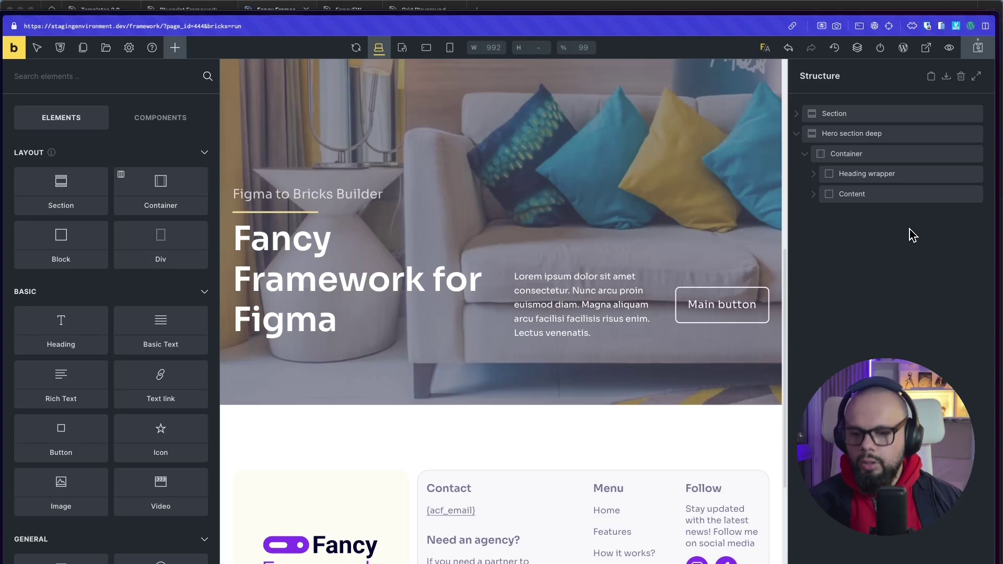
key("super+v")
left_click(852, 215)
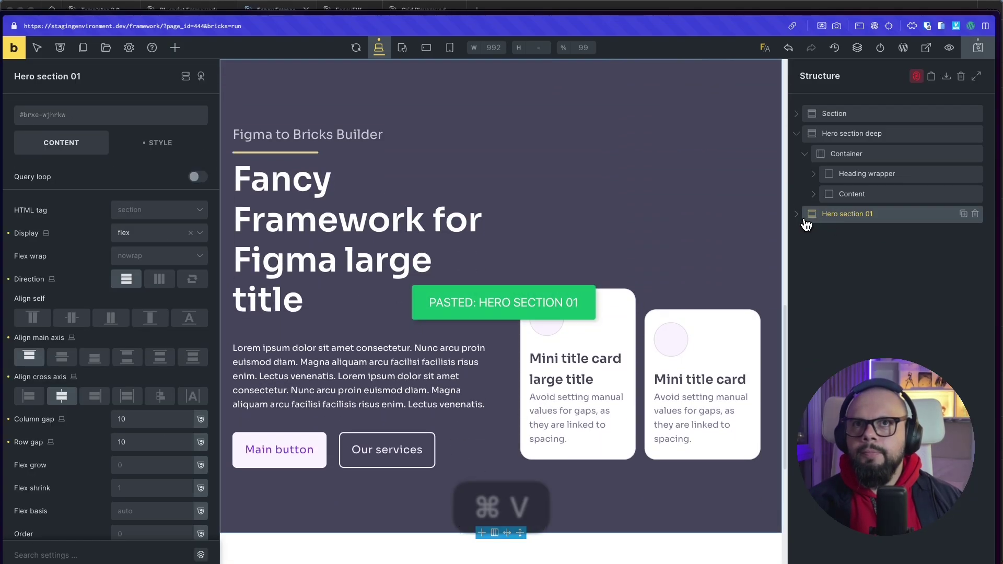
- Give the Wrapper inside Hero section 01 a background image, using the media library photo image-151.jpg
left_click(797, 214)
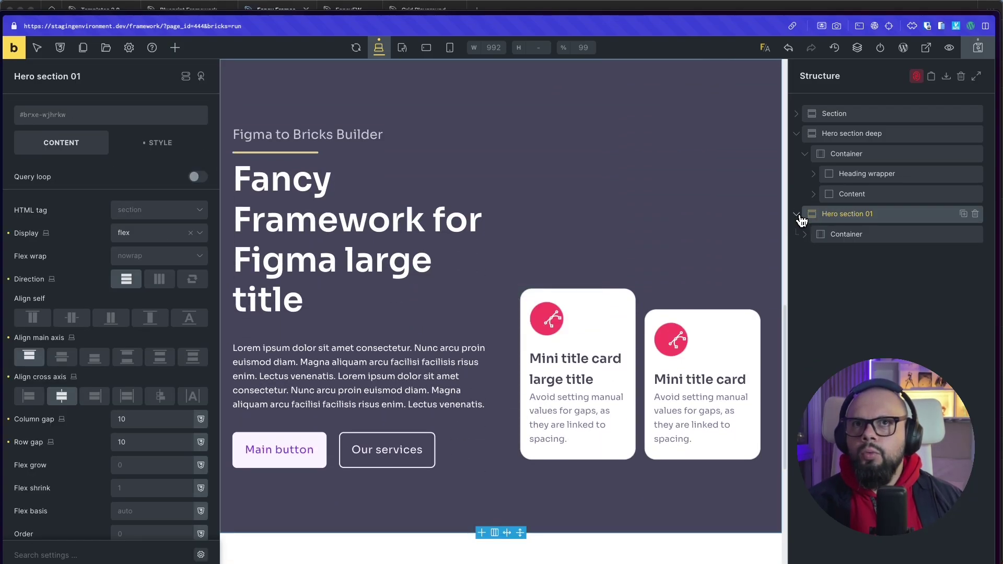
left_click(807, 234)
left_click(686, 207)
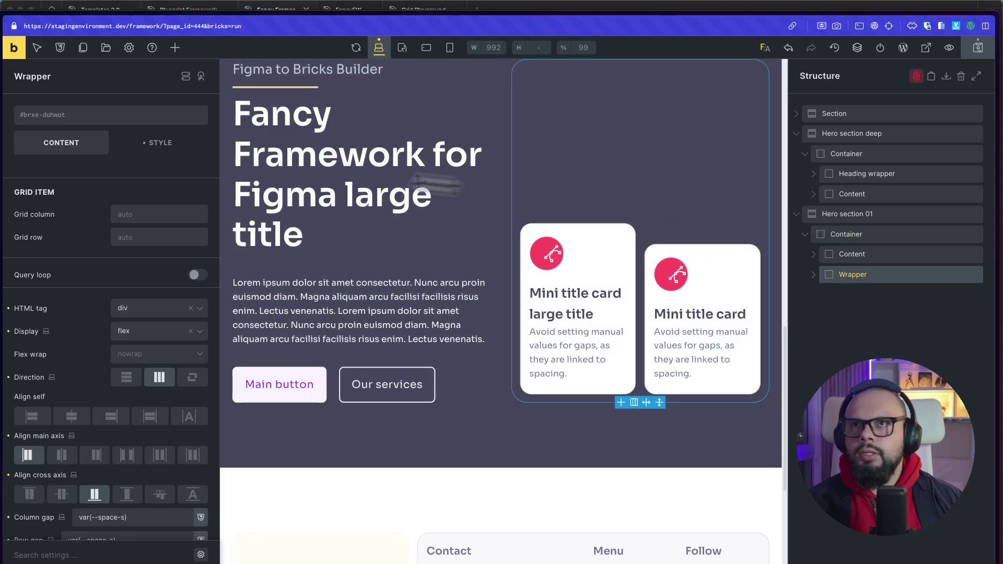
left_click(158, 144)
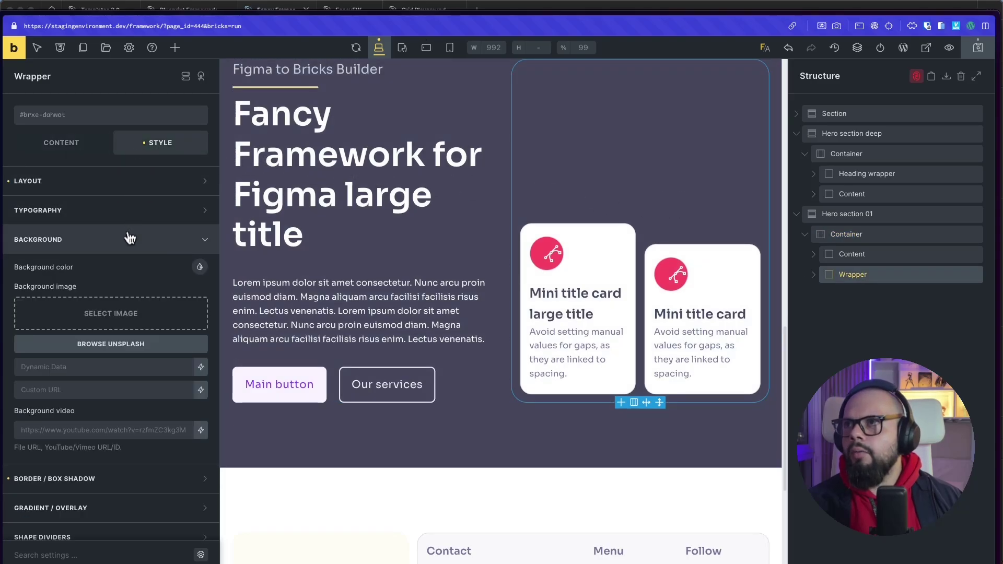
left_click(135, 308)
left_click(271, 206)
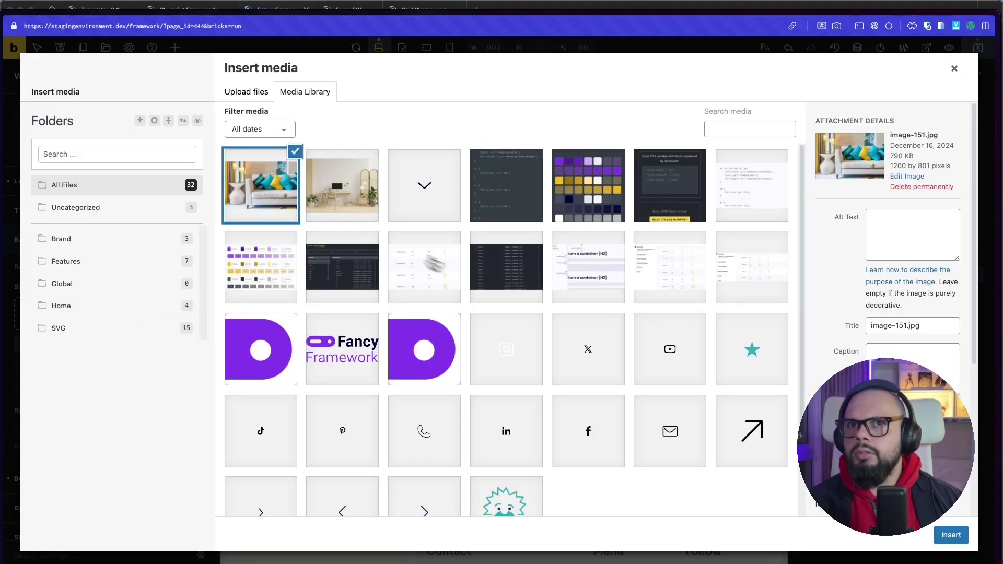
key("Return")
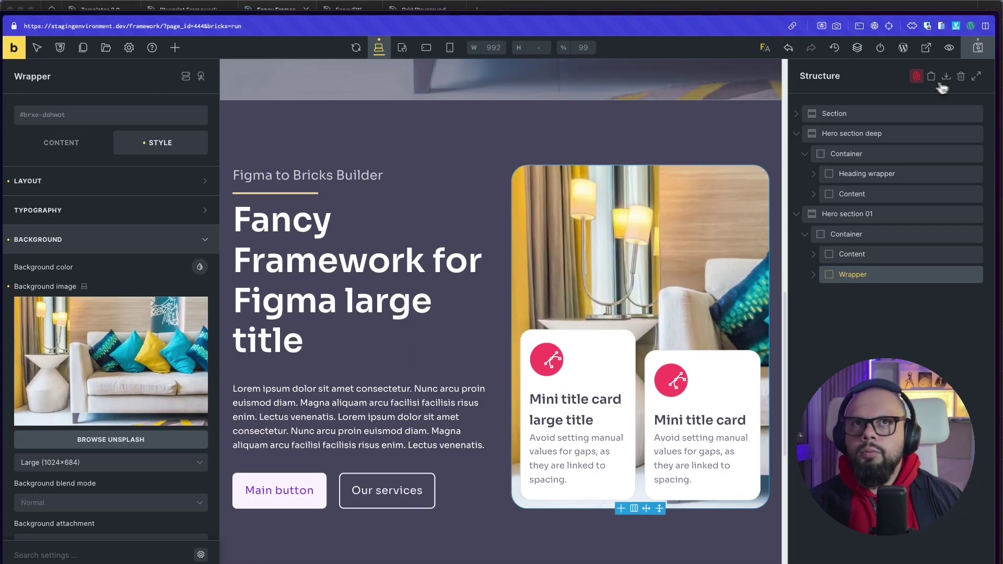
- Sign the code of the pasted card icons and save the page
left_click(916, 77)
left_click(794, 100)
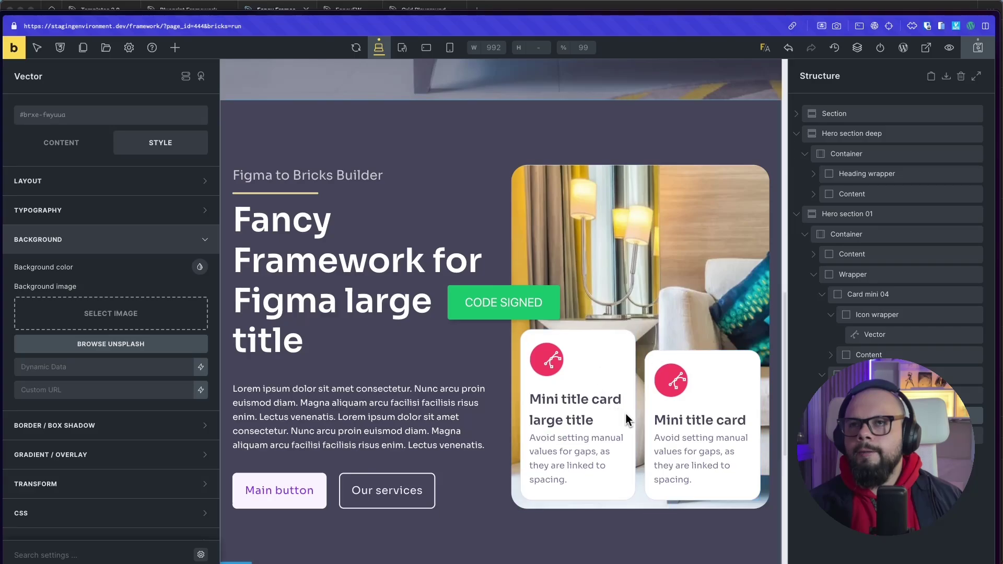
left_click(977, 51)
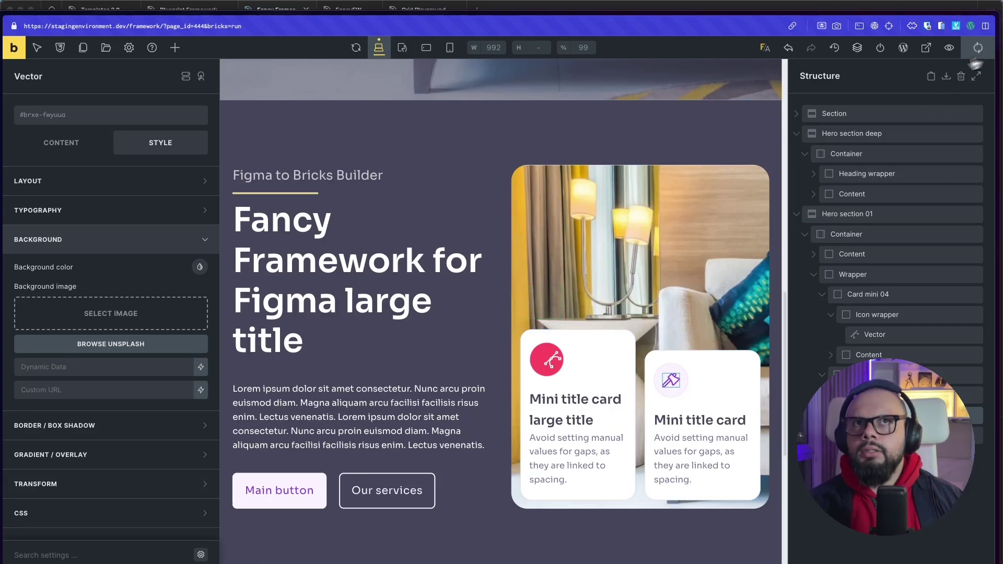
- Examine the grid template columns of Hero section 01's Container on desktop and at the 766 px mobile breakpoint
scroll(412, 325, "down", 2)
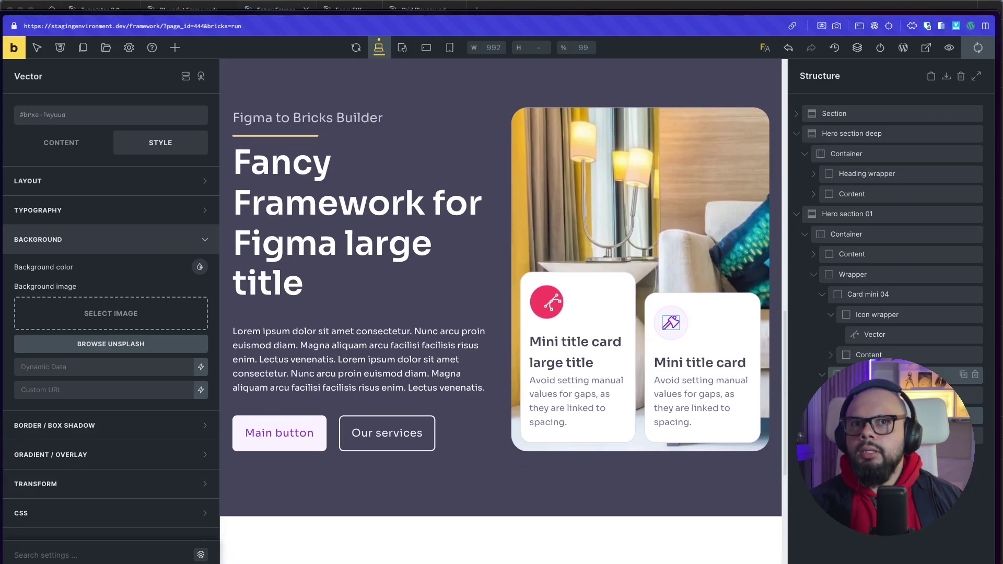
left_click(857, 239)
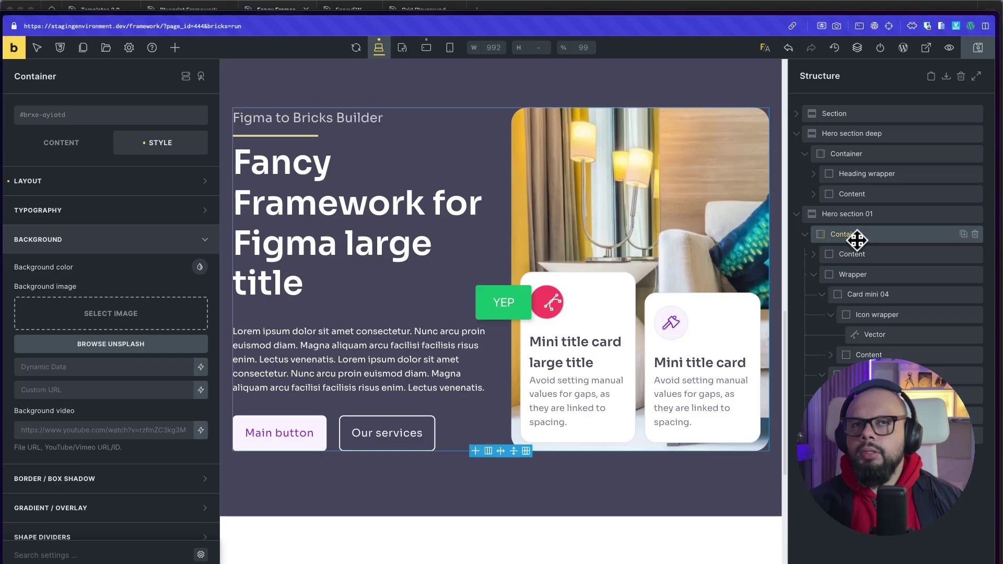
left_click(61, 145)
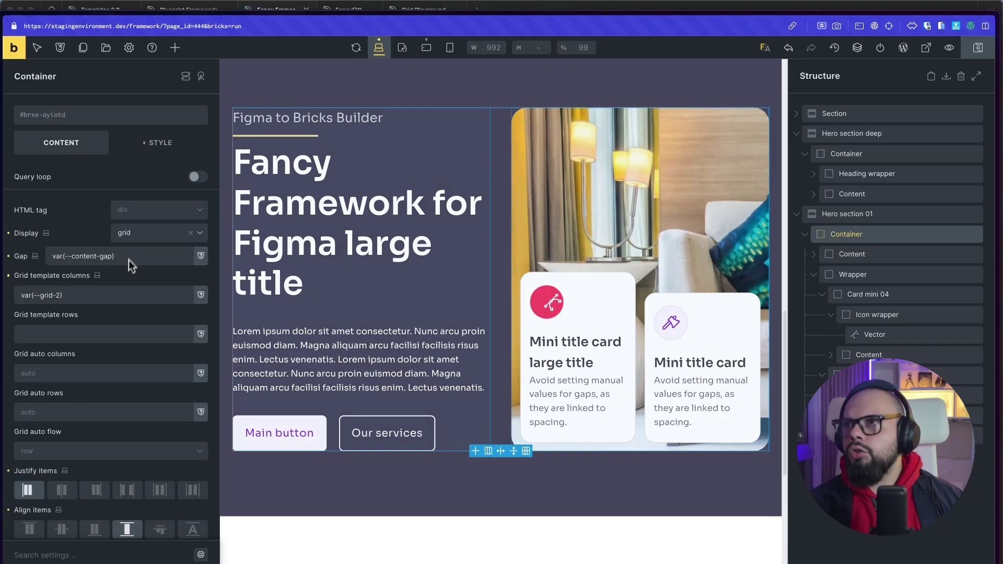
left_click_drag(86, 295, 3, 300)
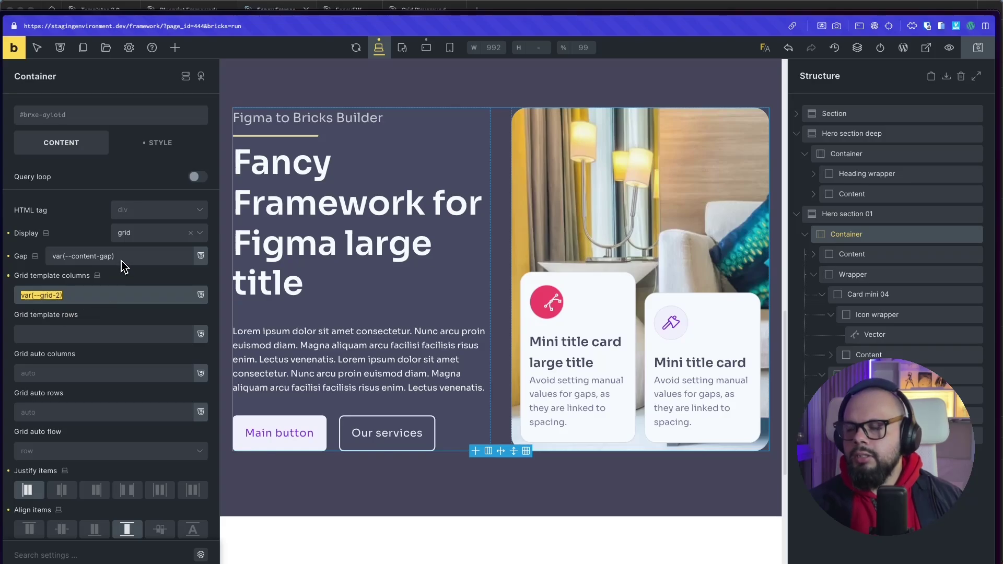
left_click(77, 292)
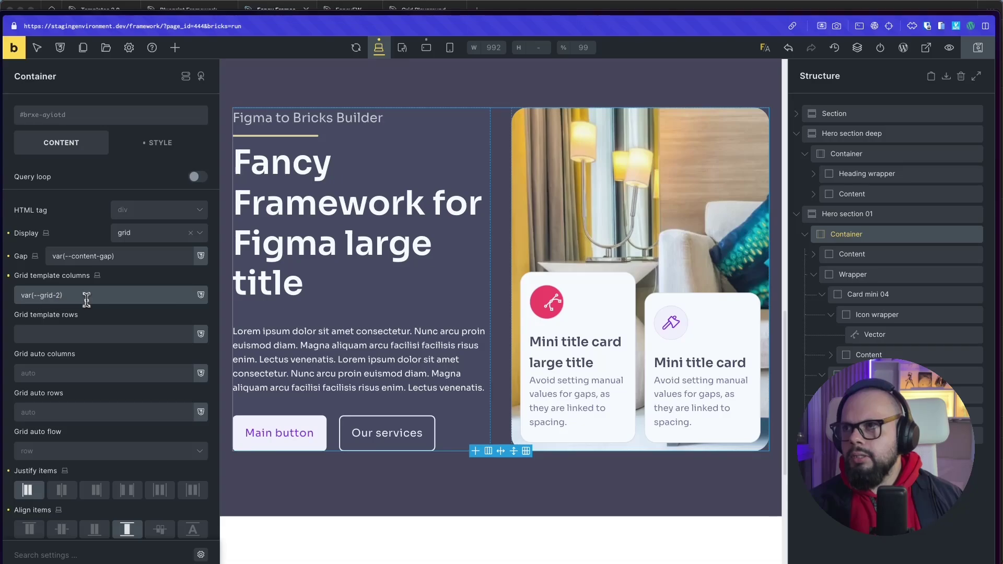
left_click(426, 48)
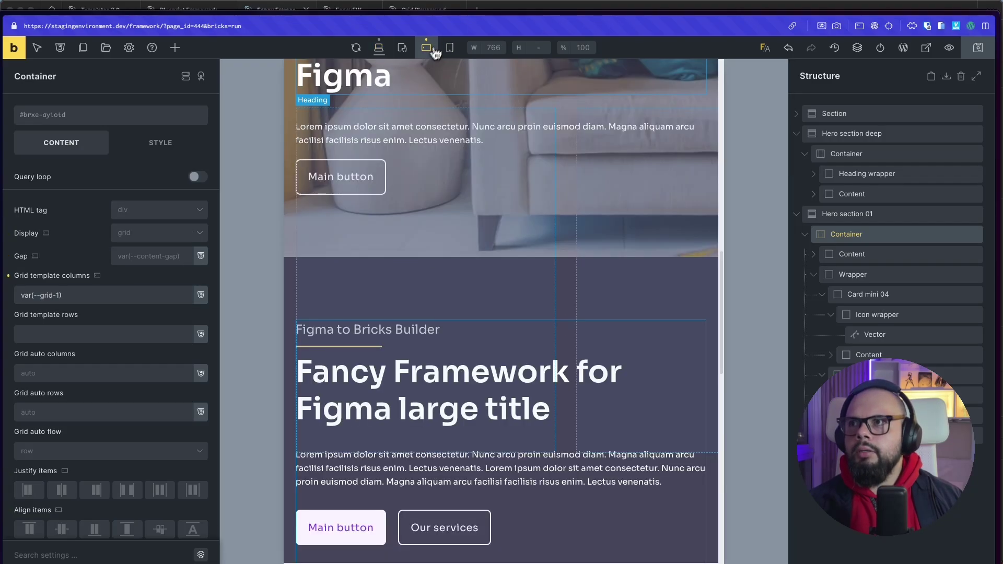
left_click(57, 295)
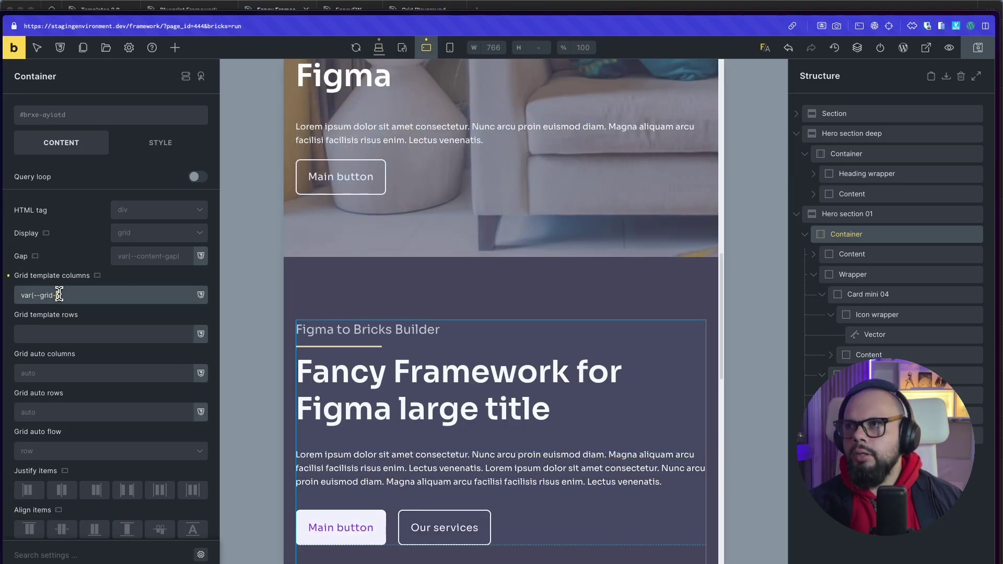
scroll(437, 394, "down", 6)
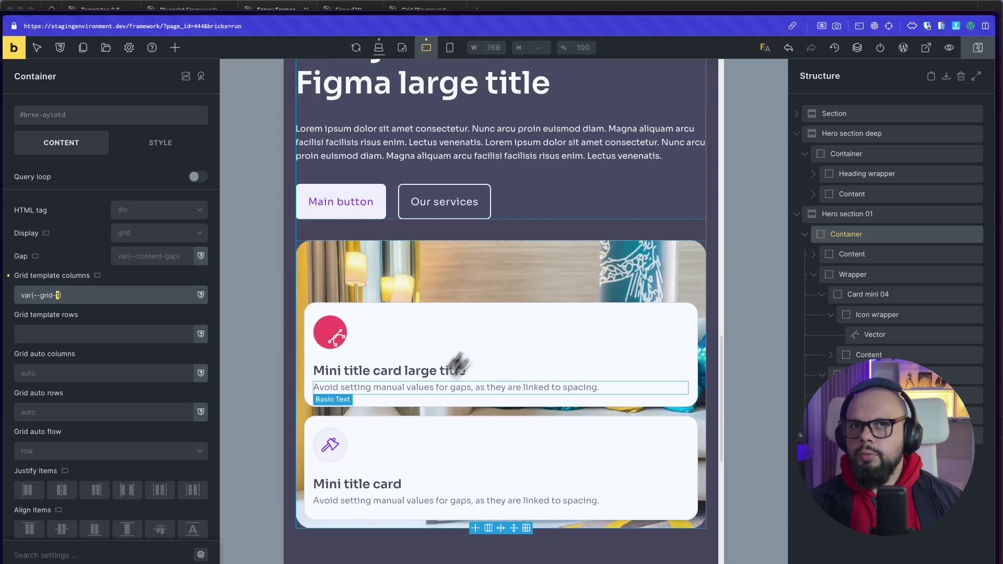
- Compare the Wrapper's layout on desktop, at the tablet portrait and at the 766 px breakpoints, and return to the desktop view
left_click(519, 276)
left_click(379, 47)
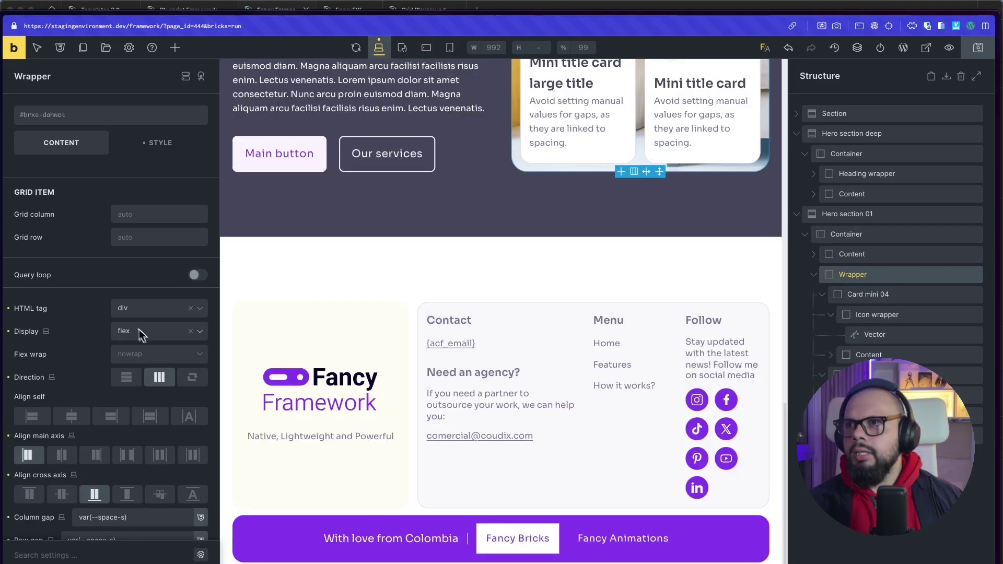
scroll(489, 329, "up", 3)
left_click(402, 47)
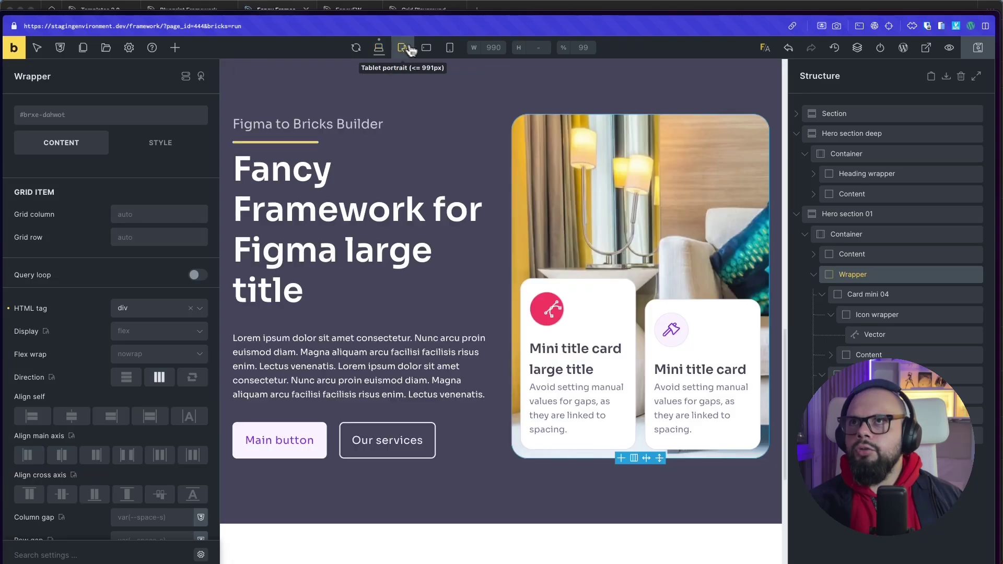
left_click(427, 48)
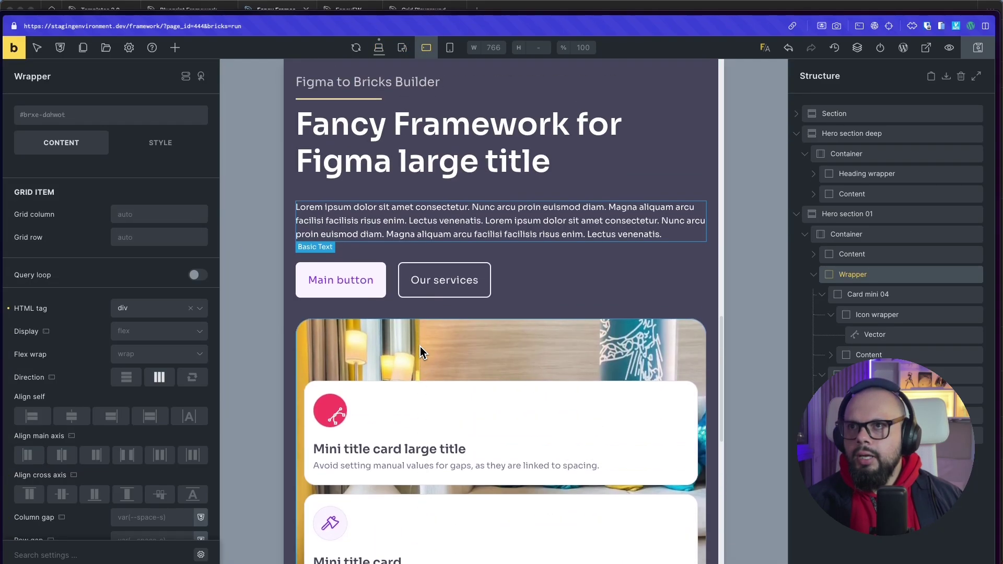
scroll(419, 347, "up", 4)
left_click(379, 47)
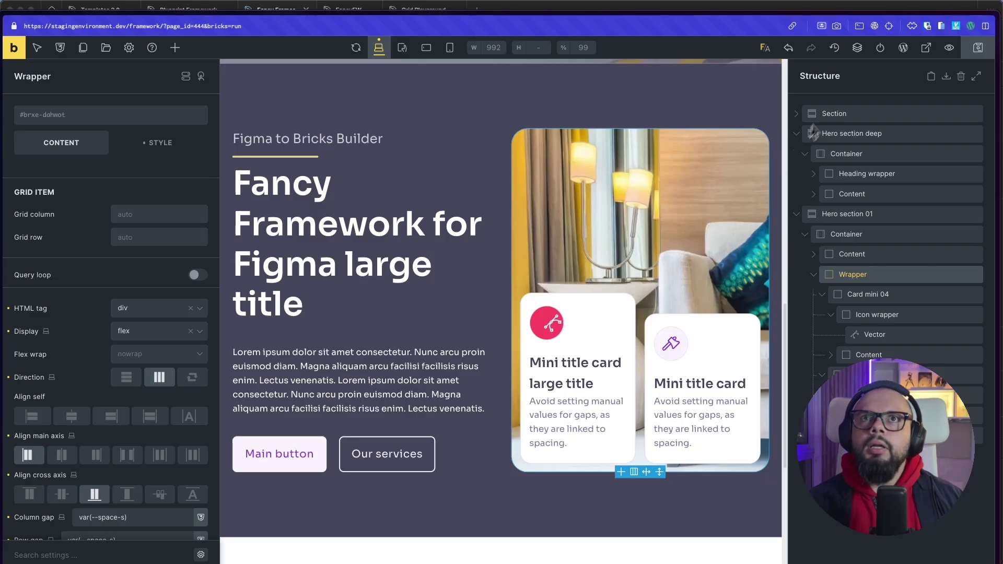
scroll(617, 201, "up", 2)
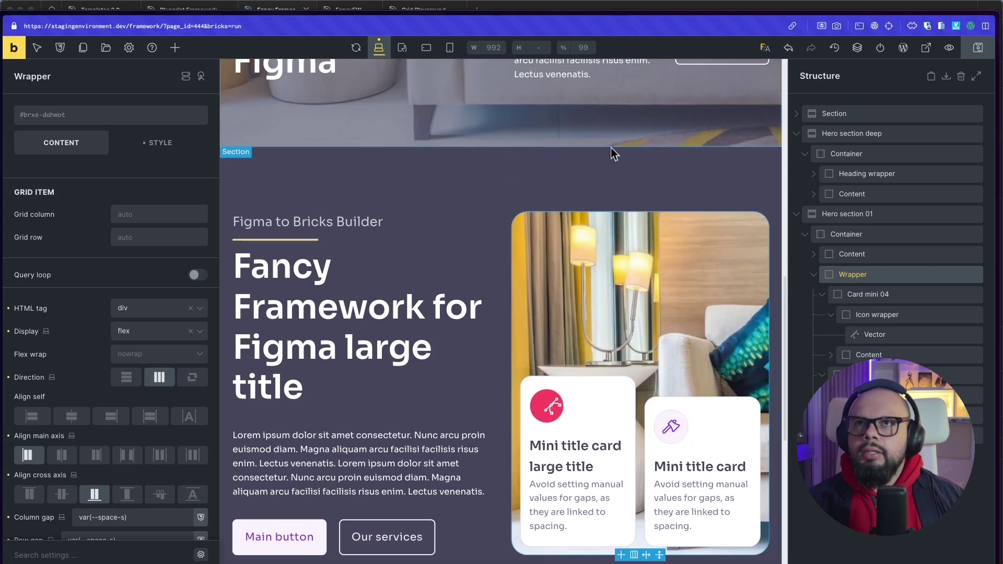
- Switch to Figma and look over the Hero, Left / Right and Home page frames down to the FAQs section
left_click(573, 9)
scroll(481, 273, "down", 5)
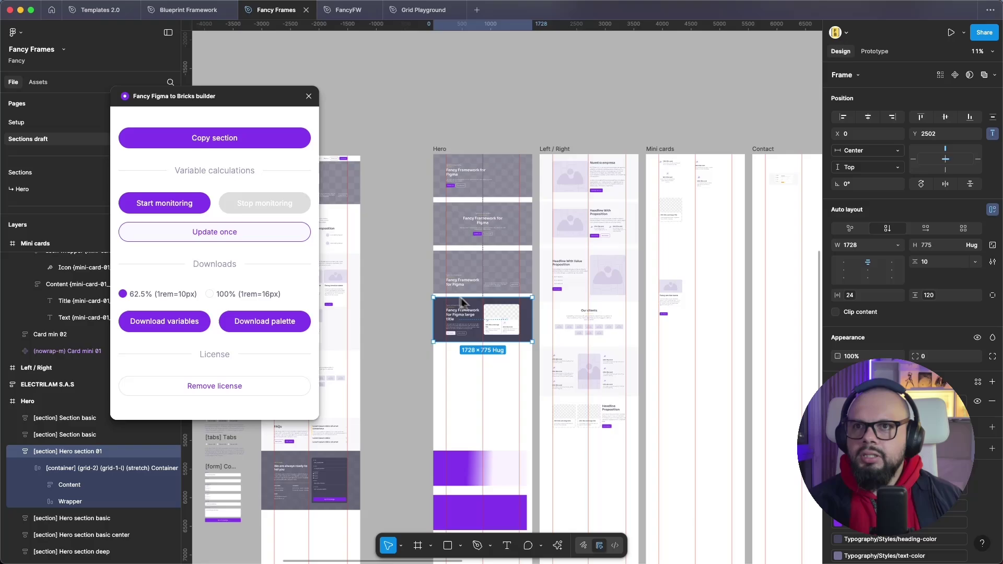
left_click(617, 369)
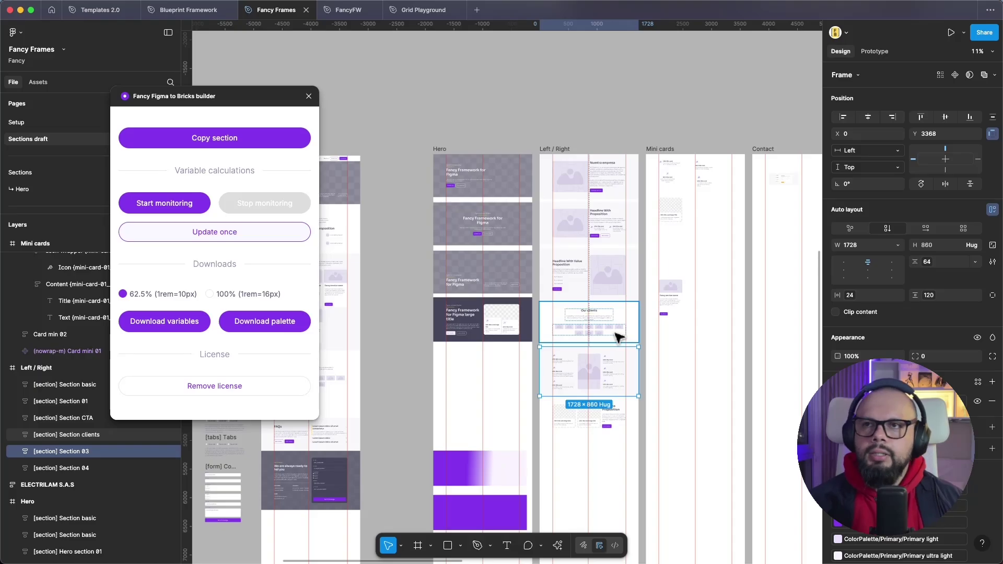
scroll(618, 336, "down", 3)
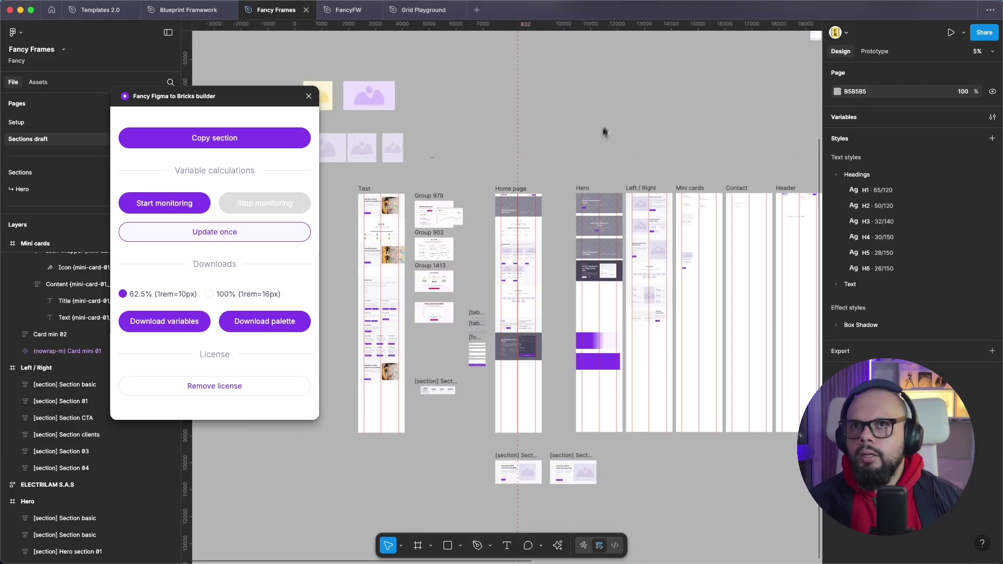
scroll(527, 330, "up", 8)
scroll(528, 330, "up", 4)
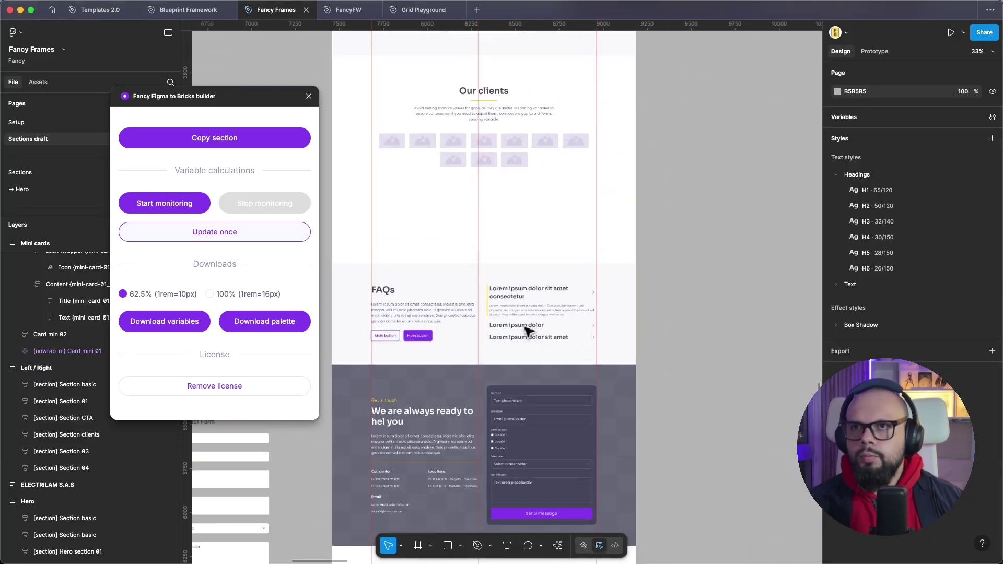
- Expand the Accordion layer in the Home page's FAQs section, examine its item tags, and return to the page's hero with nothing selected
left_click(535, 313)
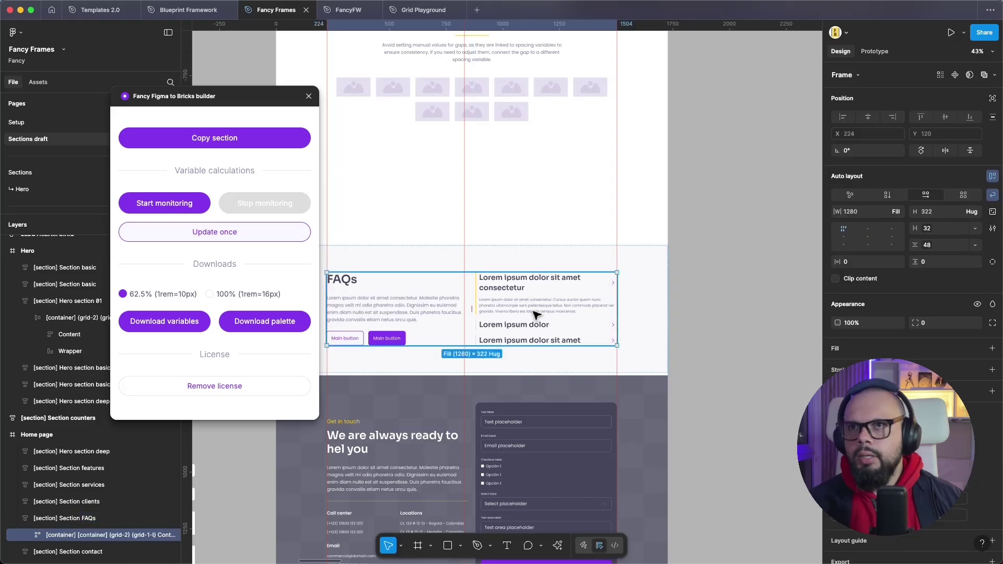
double_click(535, 313)
left_click(43, 518)
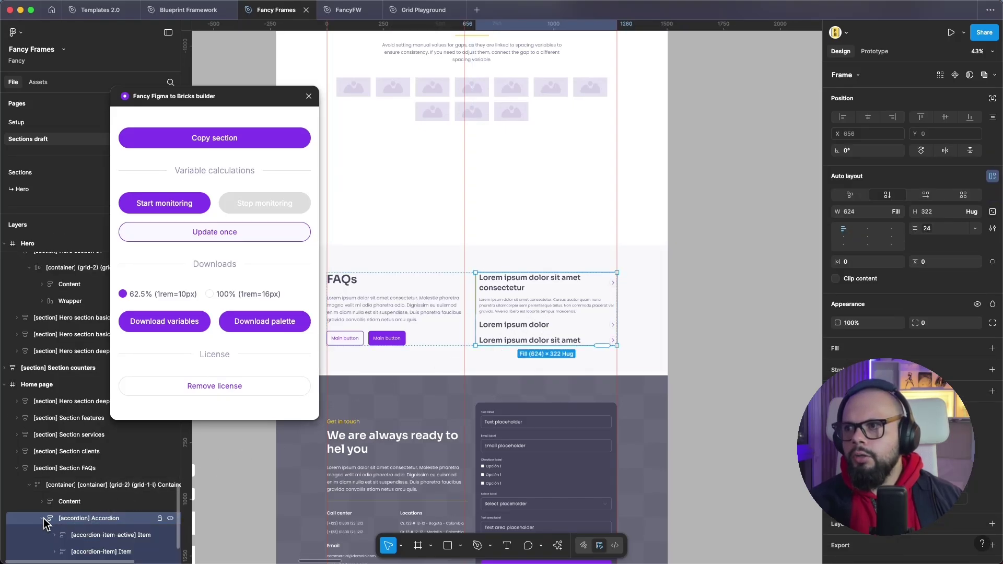
scroll(49, 524, "down", 3)
scroll(477, 402, "up", 15)
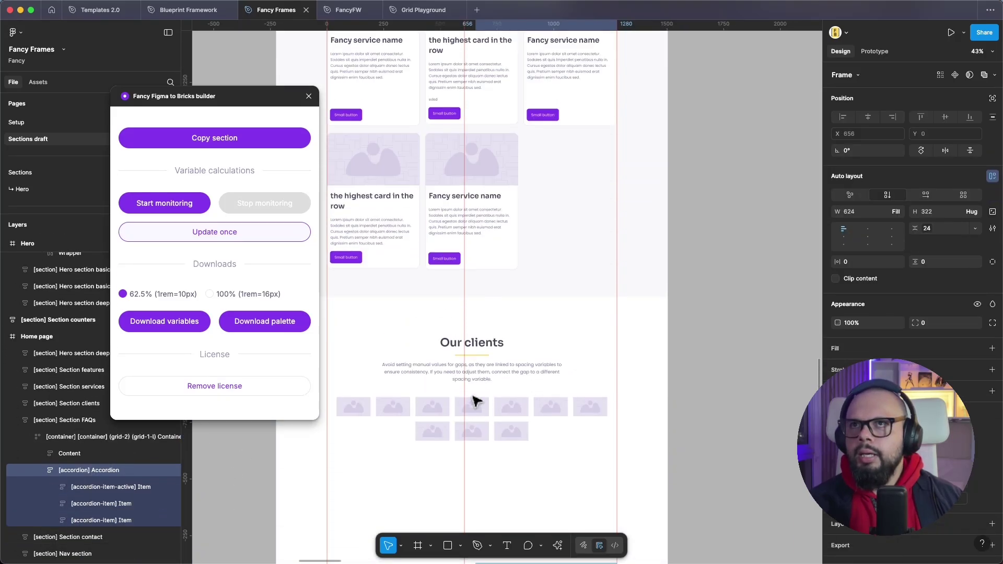
scroll(477, 403, "up", 4)
key("Escape")
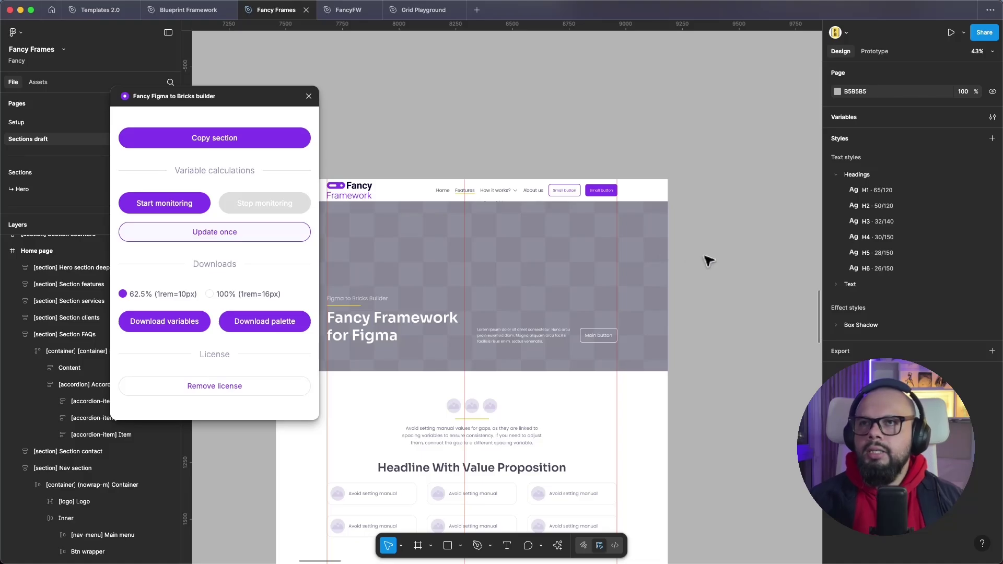